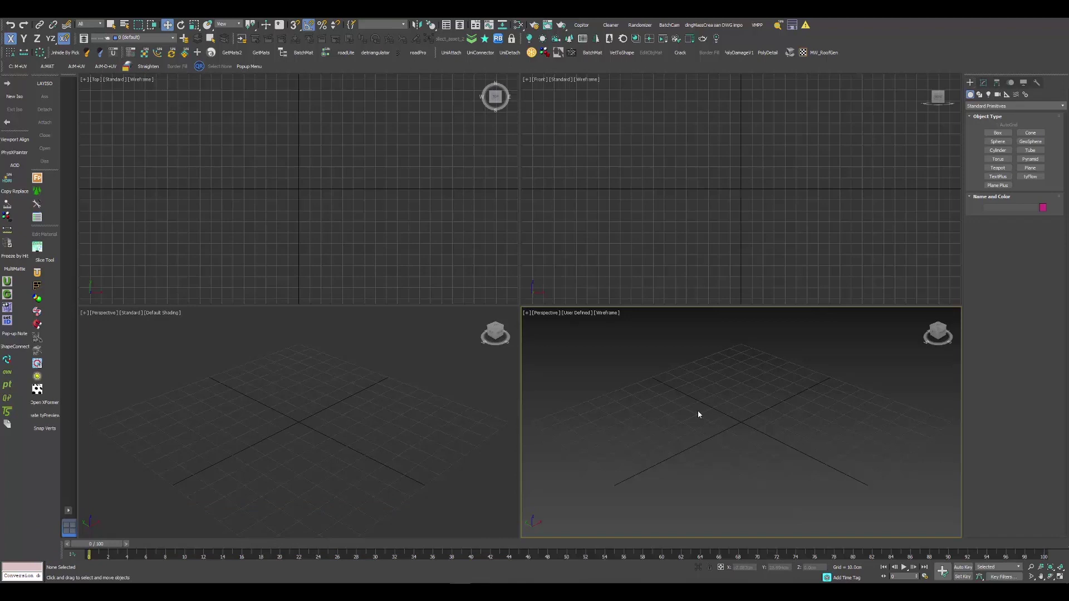
- Set the image 597807 (3).jpg from the YT sample folder as the active perspective viewport's background
key(alt+b)
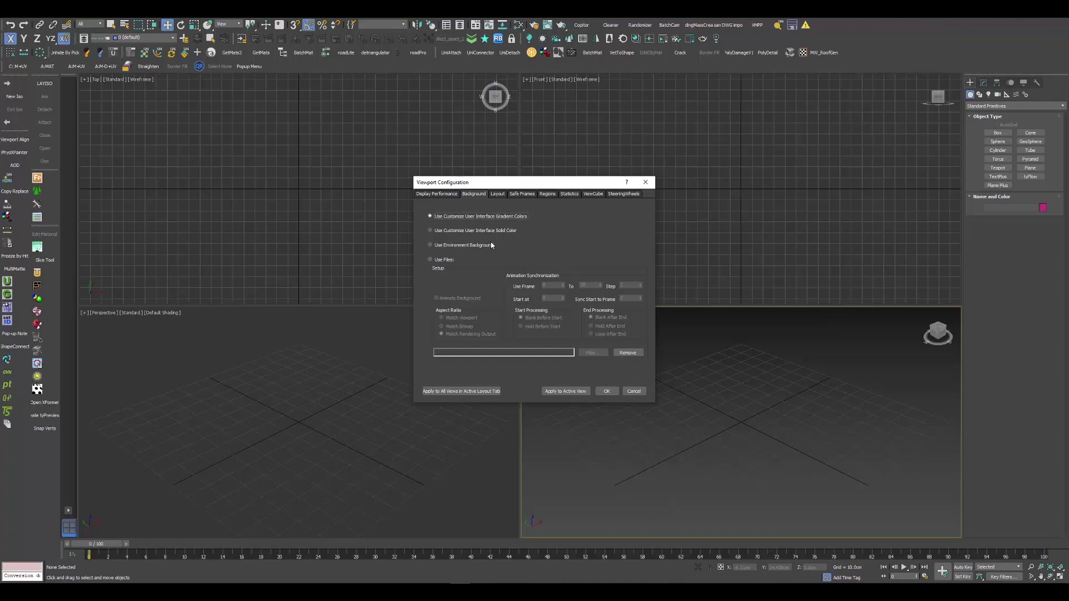
click(431, 260)
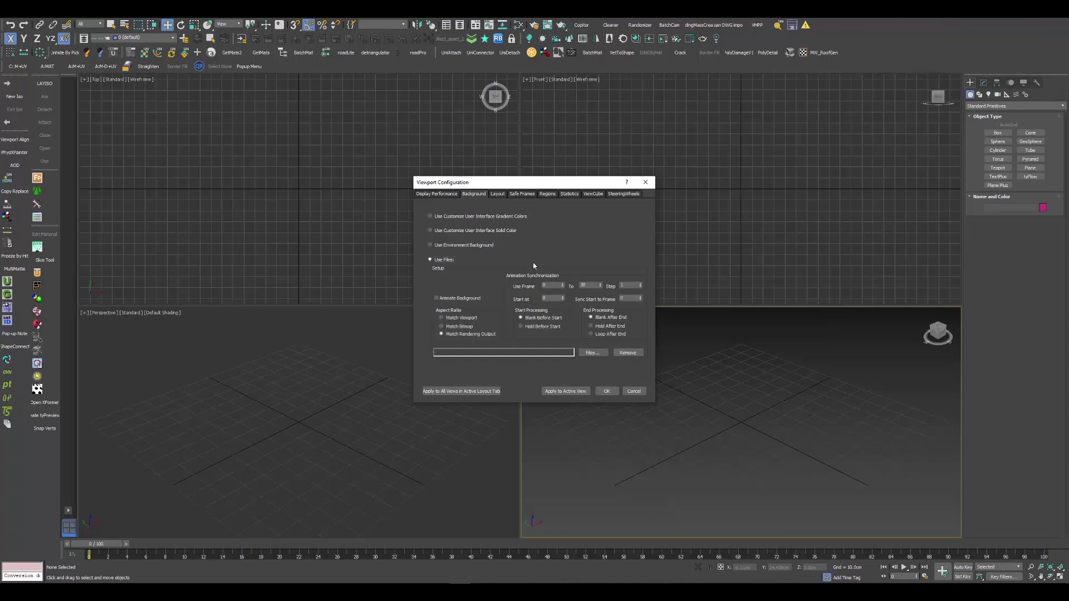
click(592, 353)
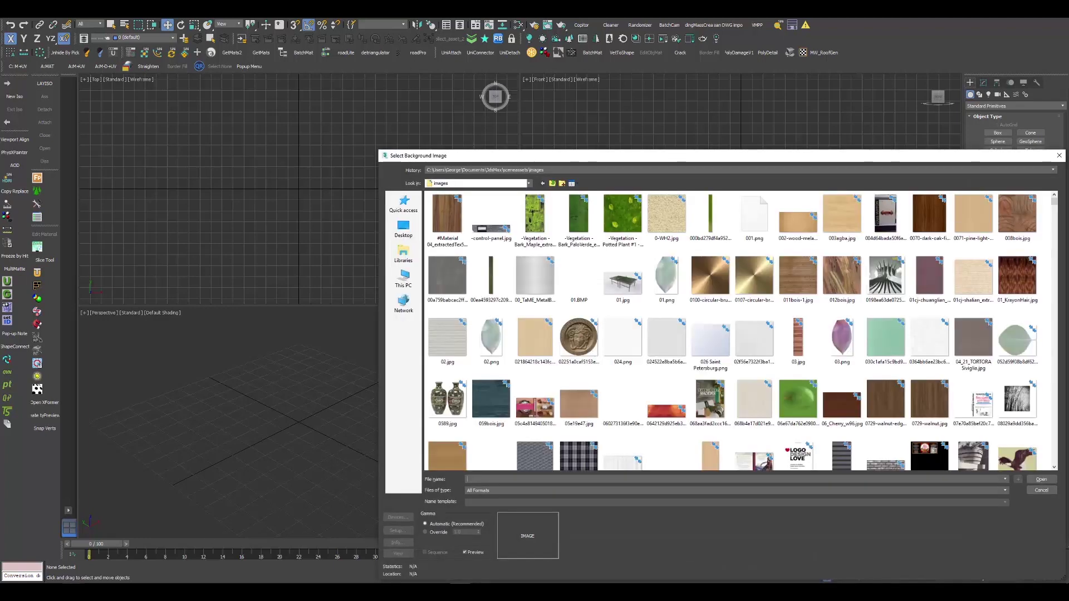
key(alt+Tab)
click(546, 352)
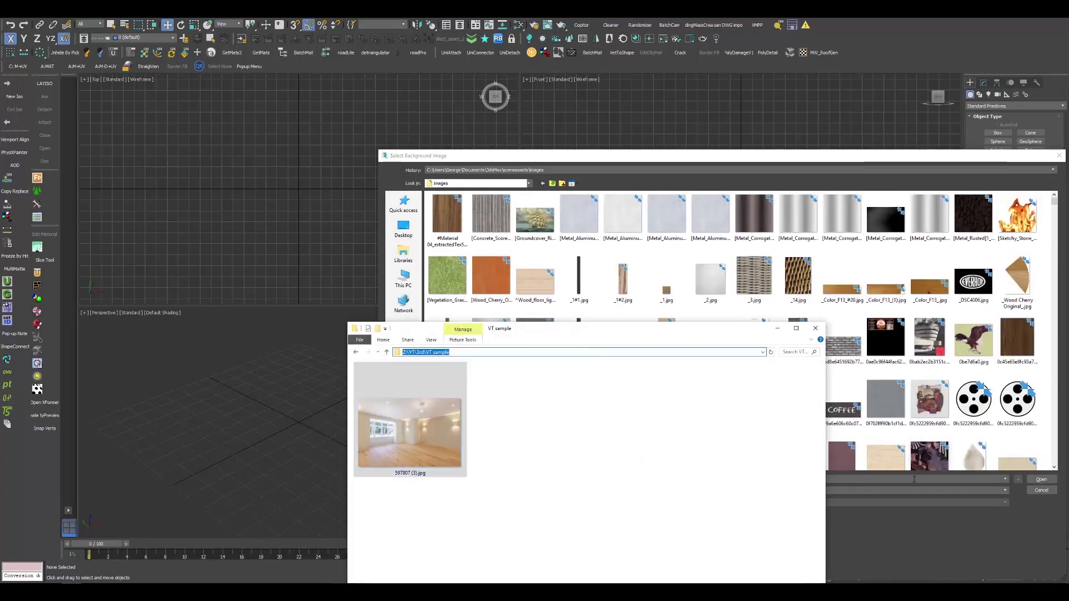
key(ctrl+c)
click(913, 479)
key(ctrl+v)
key(Return)
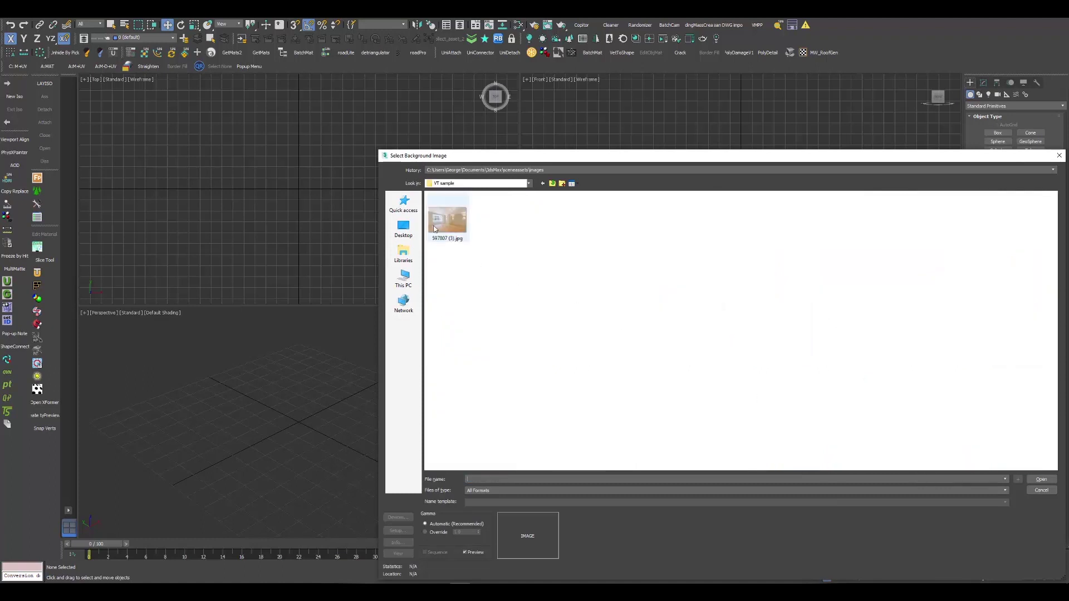
click(447, 221)
click(1040, 479)
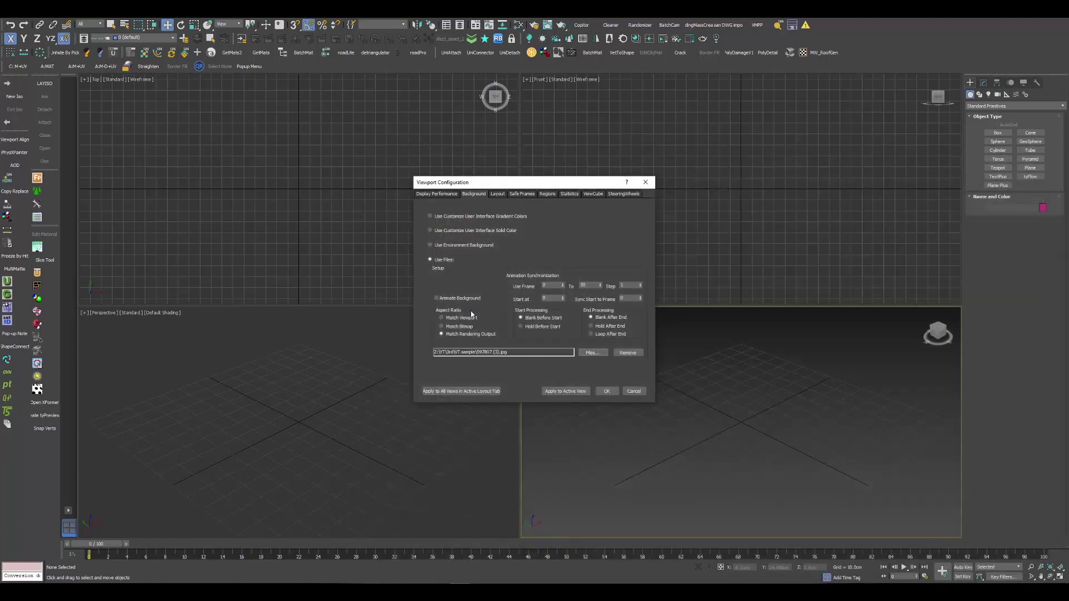
click(598, 391)
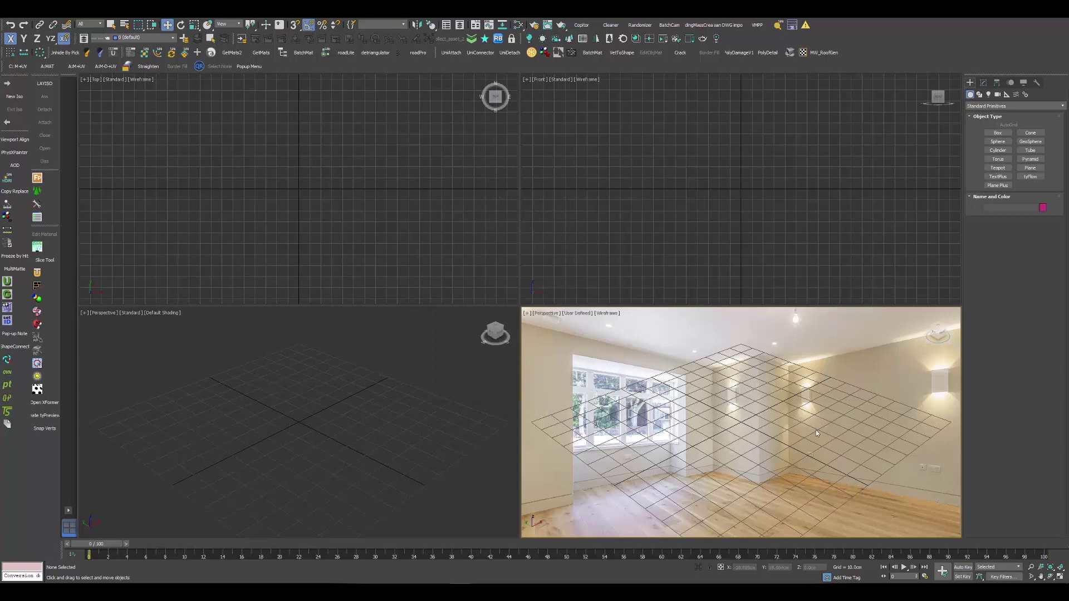
- Maximize the perspective viewport, lay the home grid roughly over the photo's floor and show the safe frame
key(alt+w)
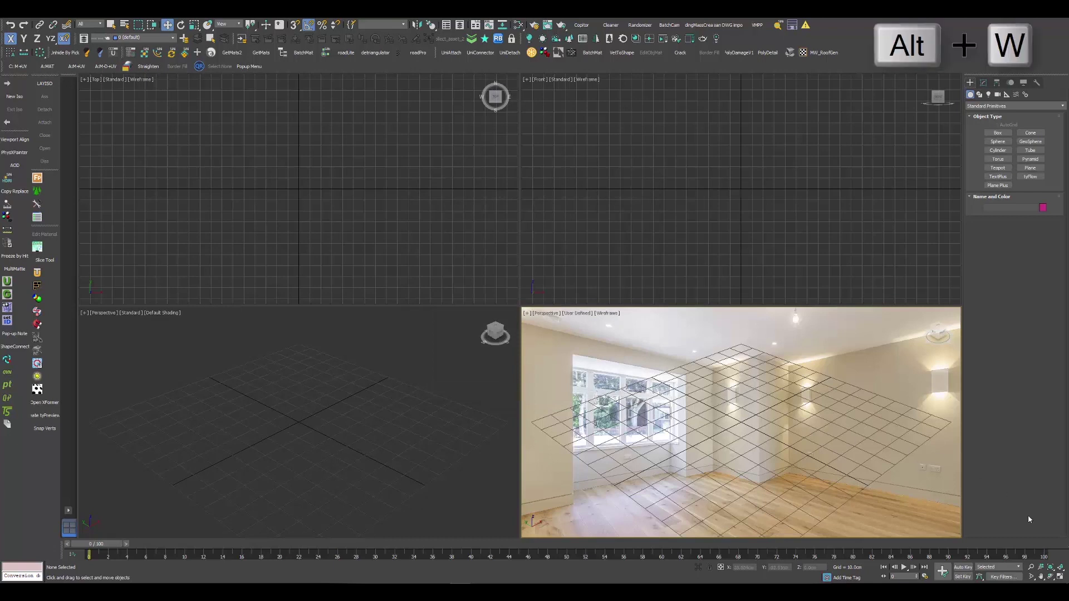
click(1062, 580)
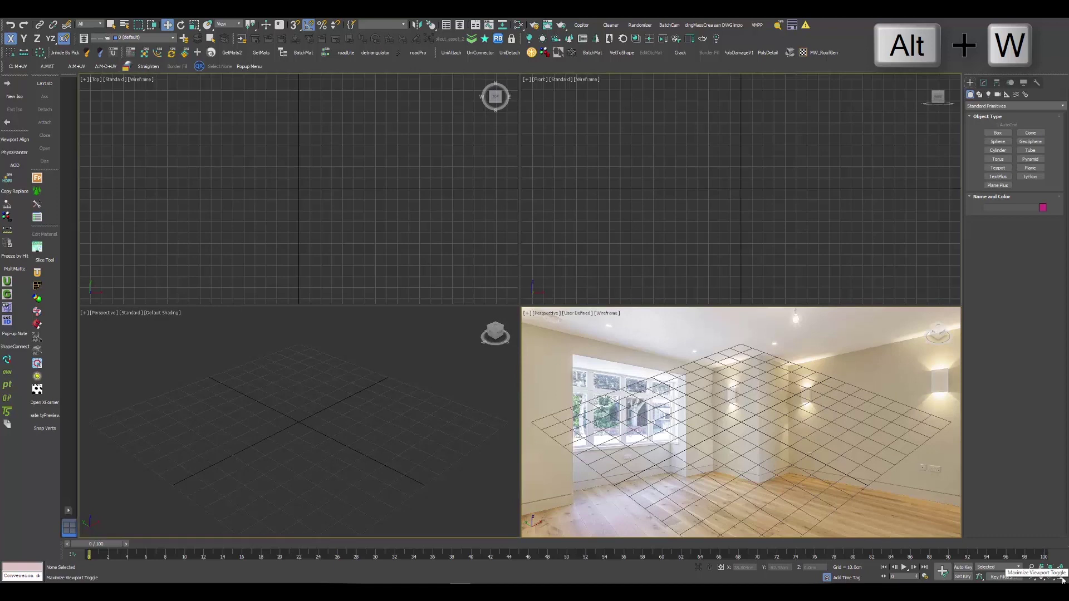
alt+middle_drag(524, 395, 525, 382)
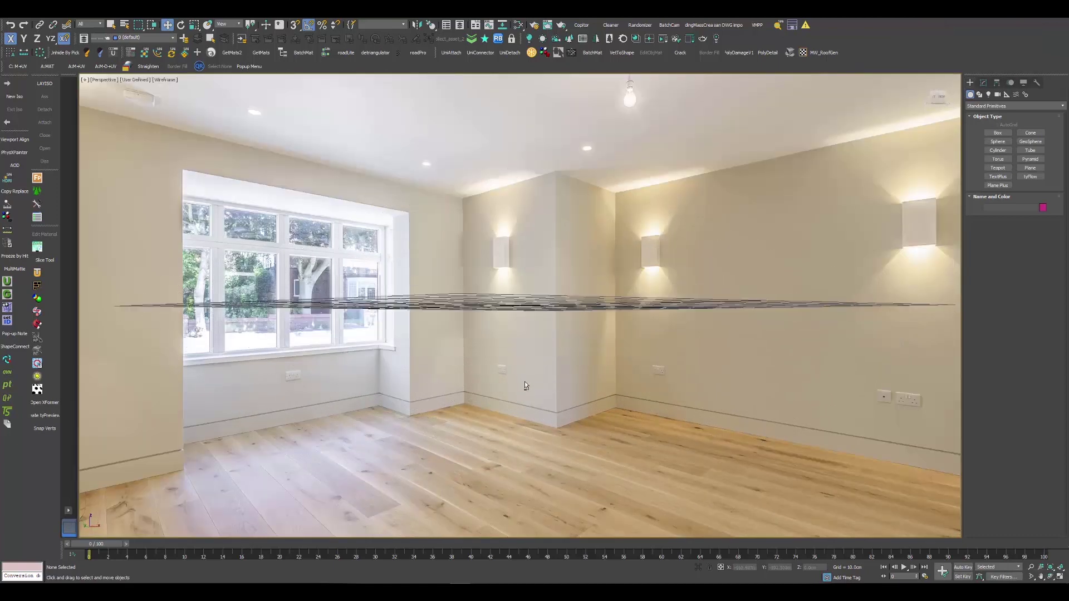
middle_drag(593, 316, 524, 442)
scroll(530, 455, down, 3)
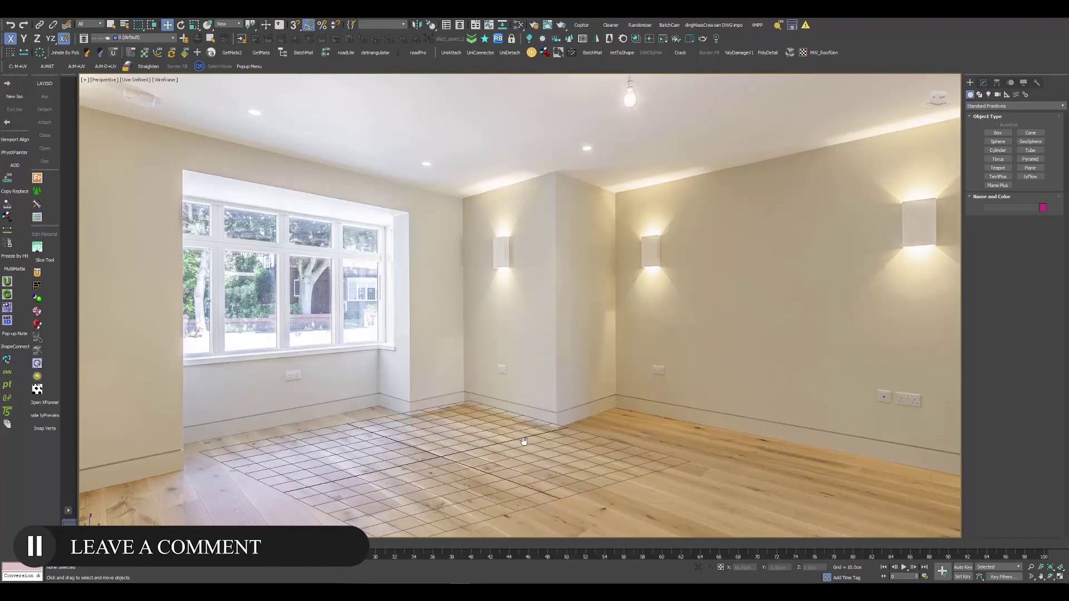
key(shift+f)
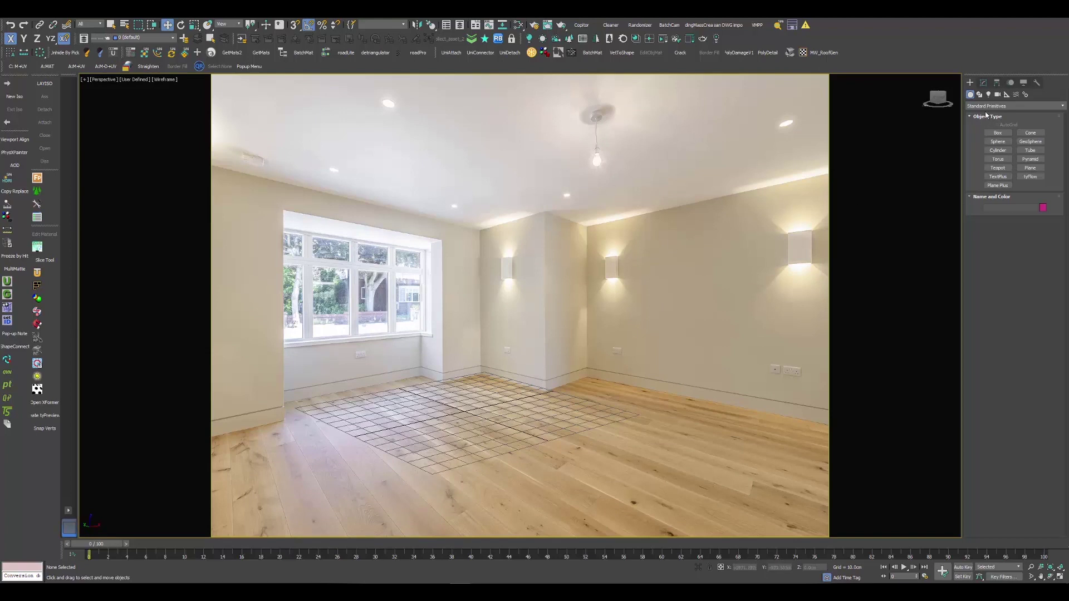
- Create a box about 124 by 108 cm on the floor grid and set its height to 250 cm
click(997, 133)
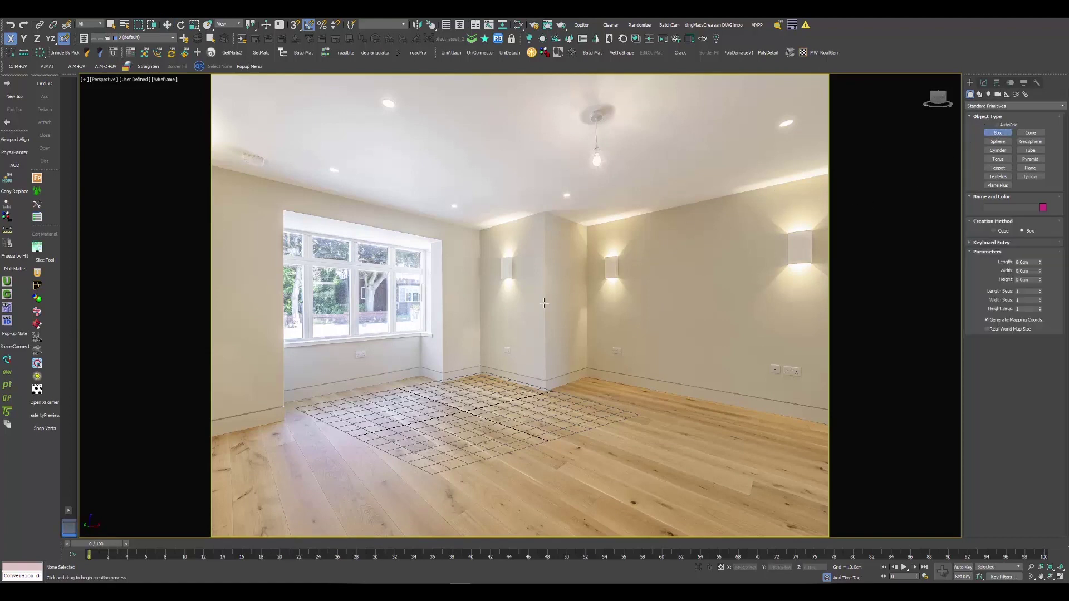
drag(481, 373, 462, 458)
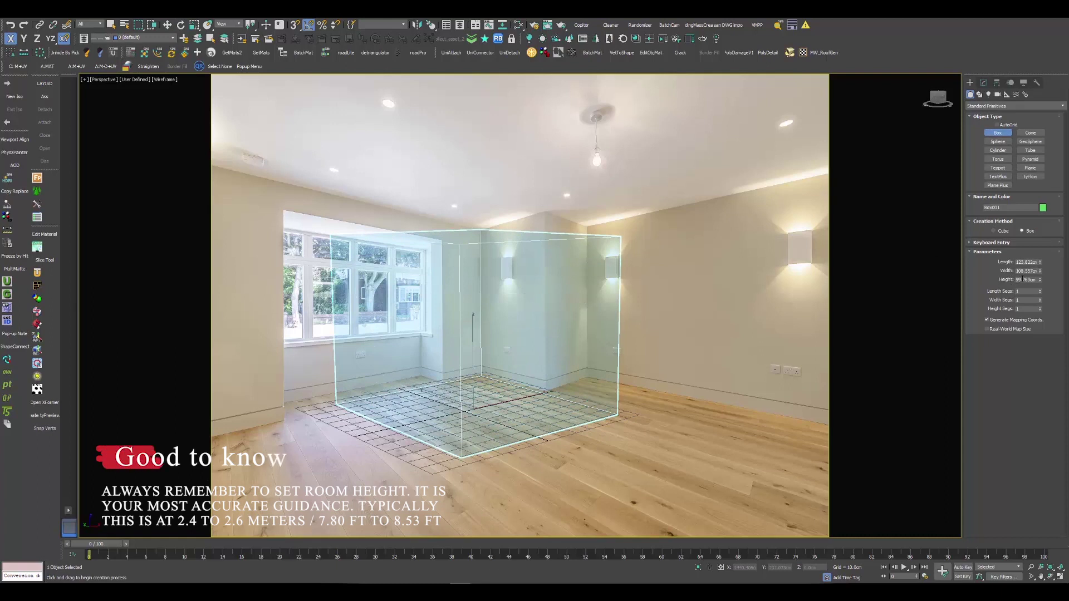
double_click(1024, 279)
double_click(1022, 279)
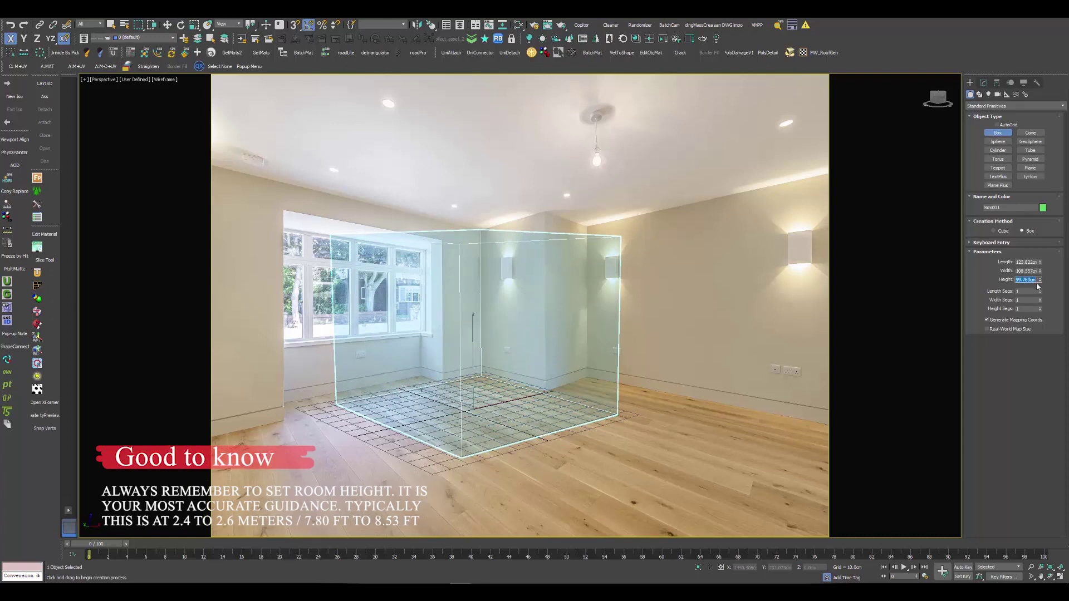
text(250)
key(Return)
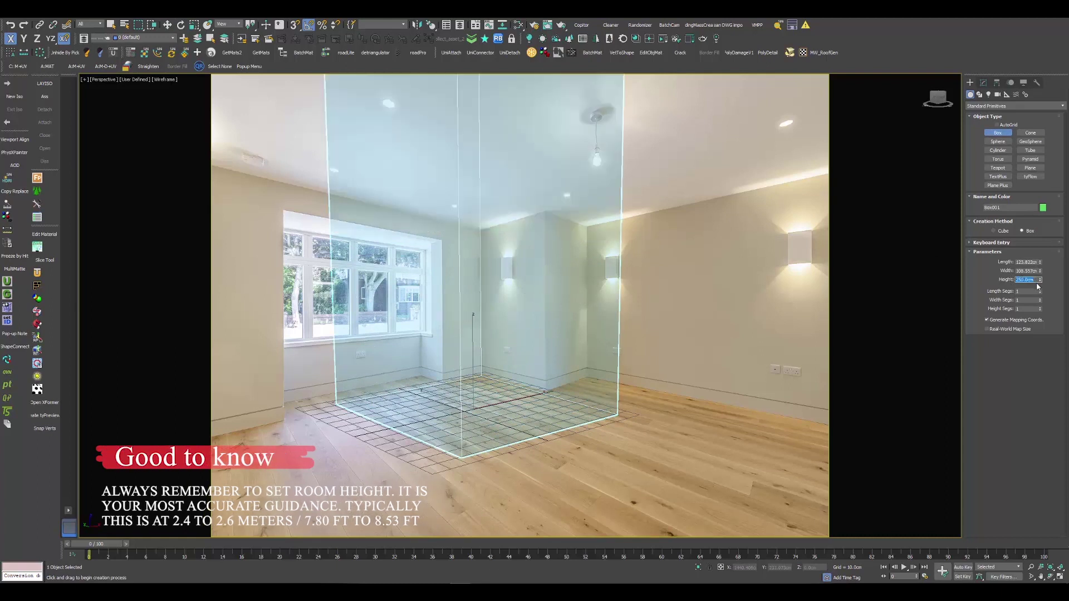
- Start the Perspective Match utility with its vanishing lines shown and enable 2D Pan Zoom Mode for the viewport
click(1036, 83)
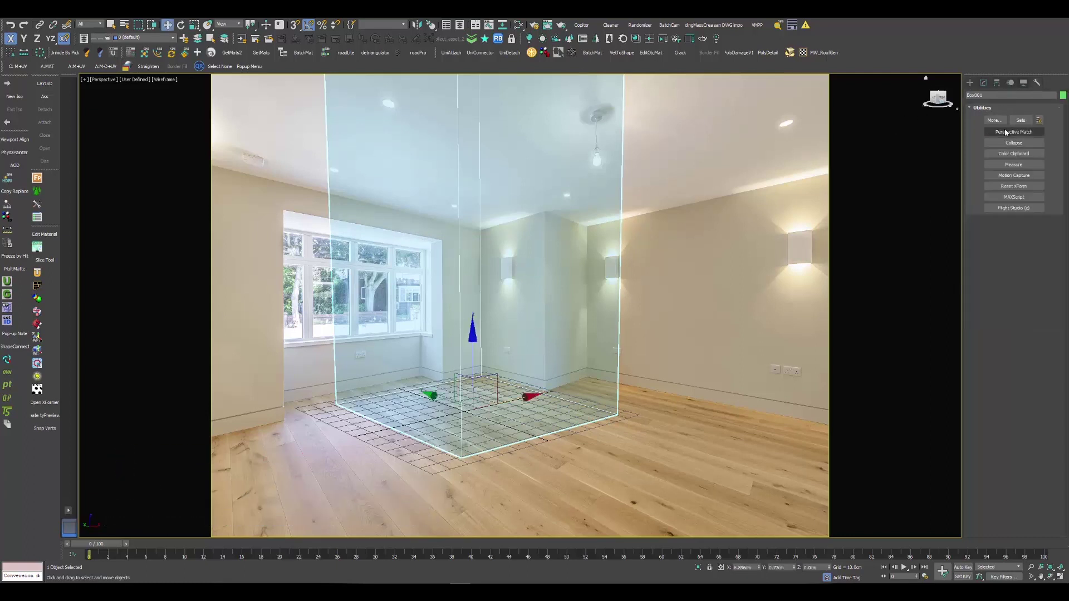
click(1006, 133)
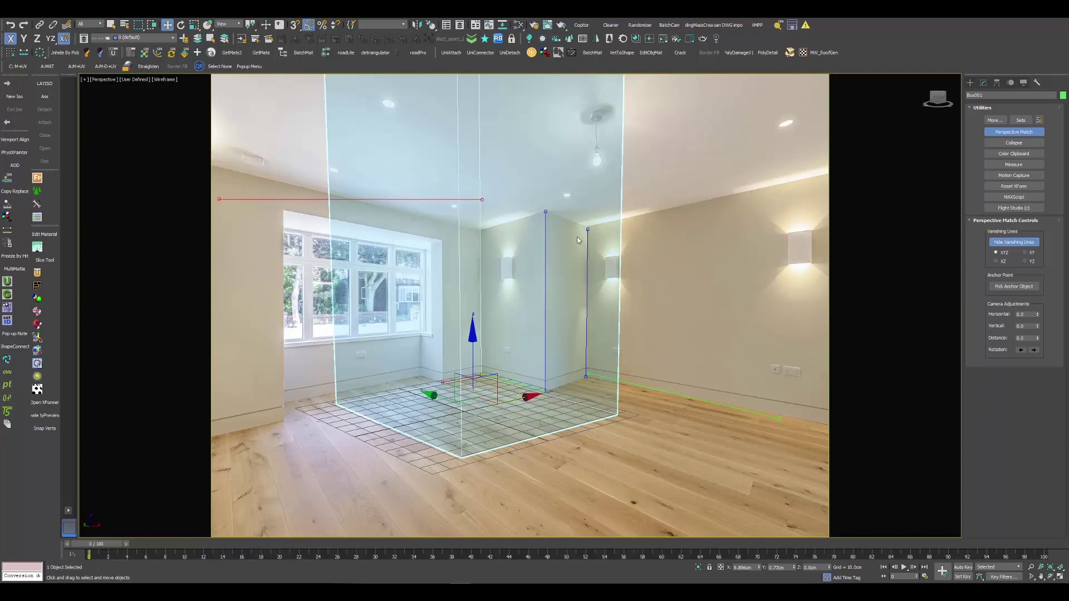
click(85, 81)
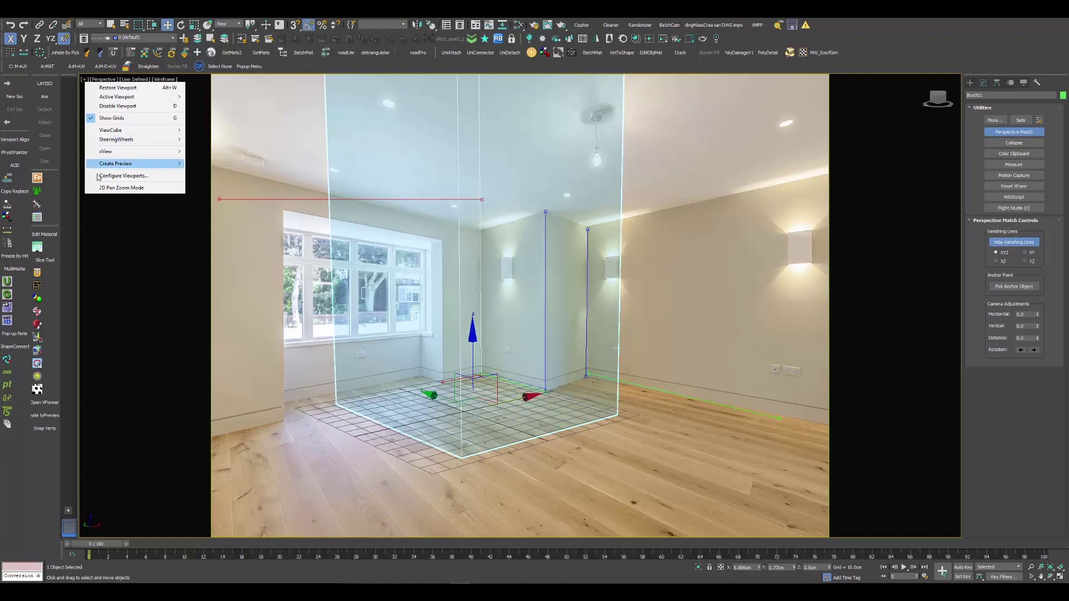
click(149, 191)
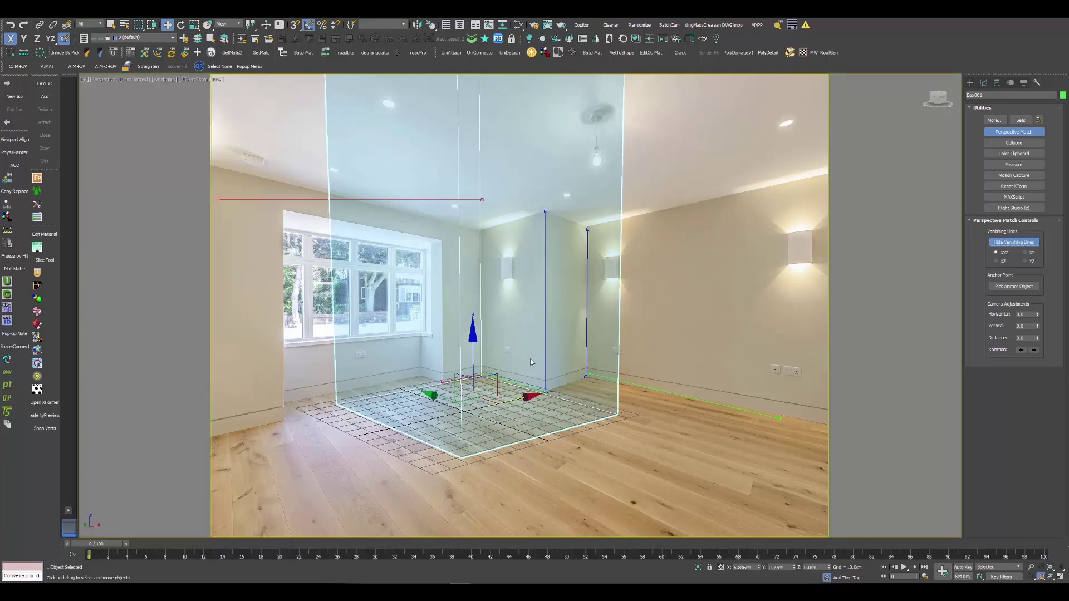
- Align both ends of the long green vanishing line with the floor edge along the right-hand wall
scroll(576, 359, up, 2)
middle_drag(577, 356, 499, 371)
scroll(560, 389, up, 4)
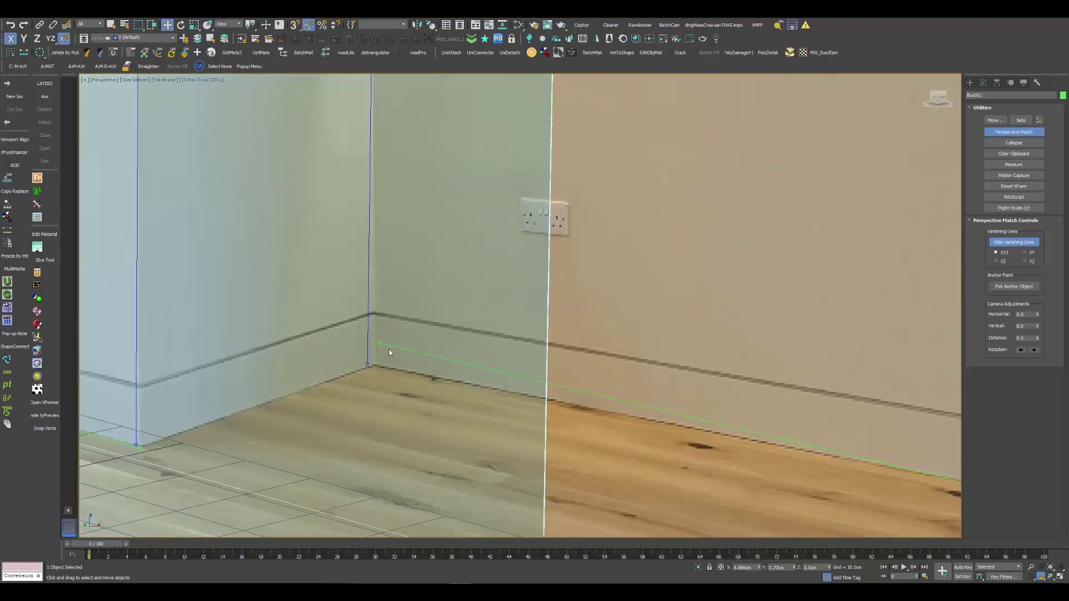
drag(381, 343, 376, 366)
middle_drag(614, 320, 110, 92)
scroll(564, 319, down, 4)
scroll(662, 333, up, 4)
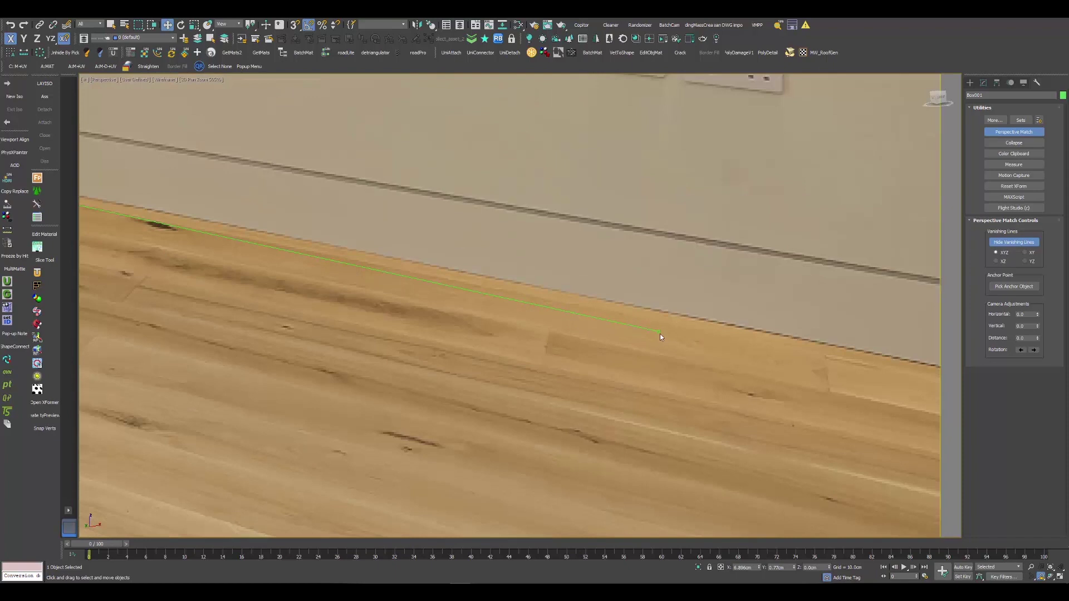
drag(660, 333, 680, 315)
scroll(530, 265, down, 5)
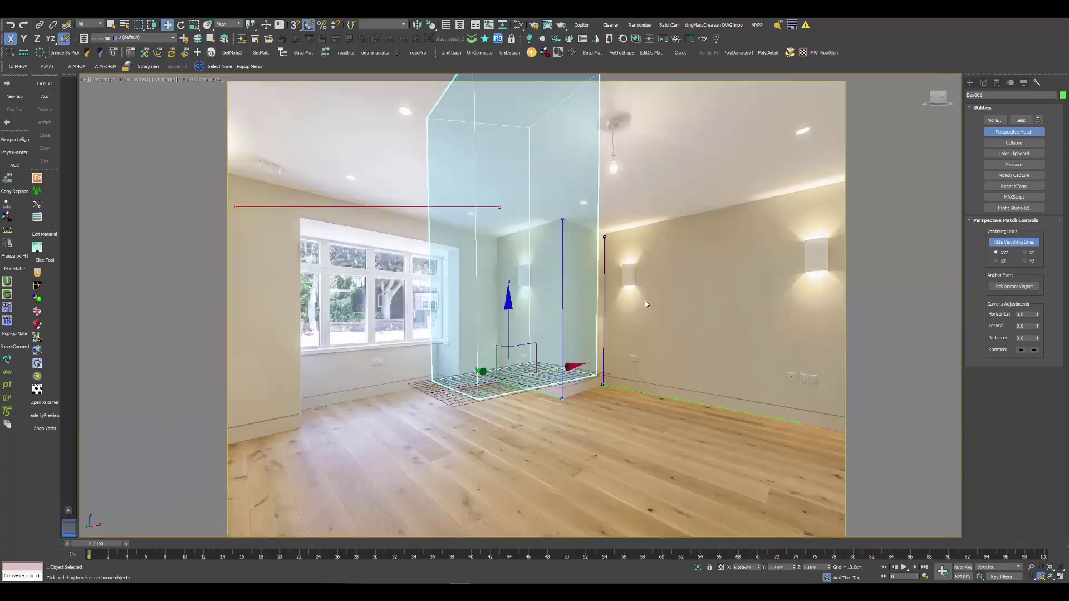
- Fit both ends of the short green vanishing line to the base corners of the protruding wall beside the window
scroll(644, 299, up, 3)
scroll(645, 299, down, 3)
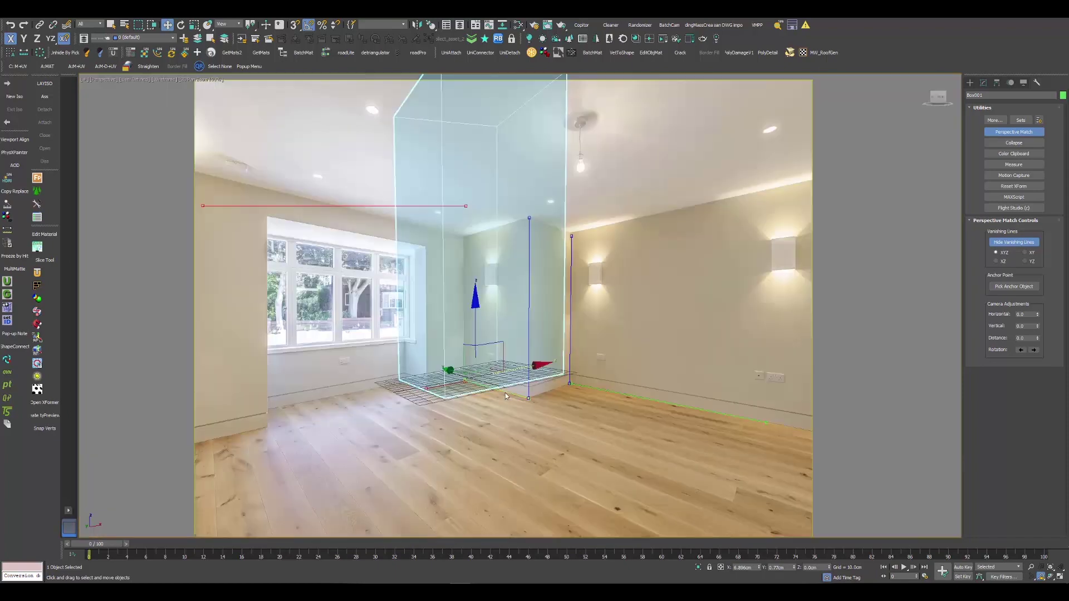
scroll(511, 396, up, 10)
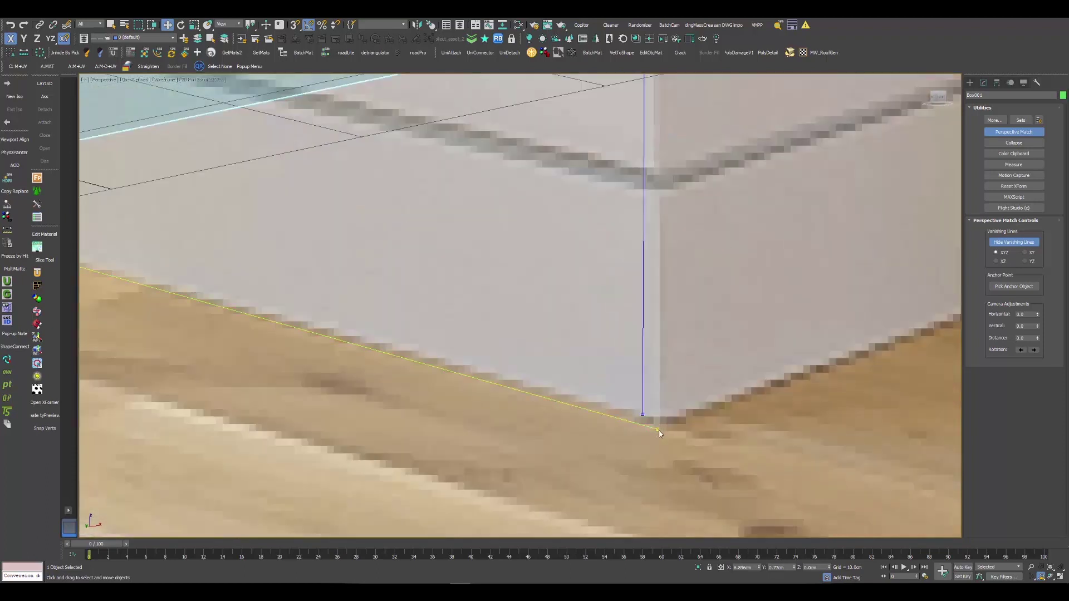
drag(656, 423, 658, 420)
scroll(596, 328, down, 8)
scroll(495, 287, up, 8)
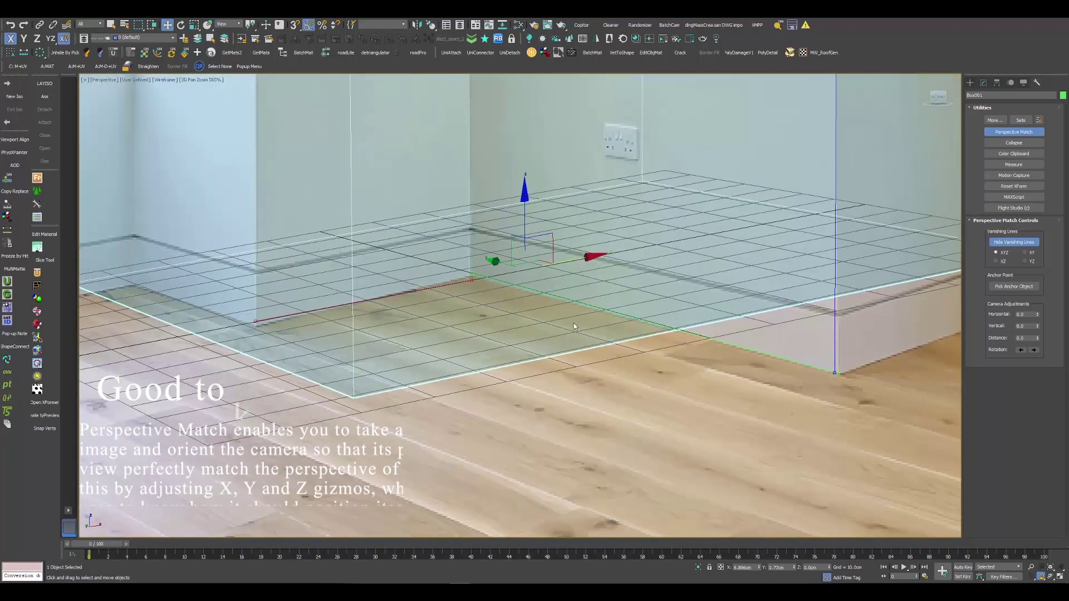
drag(437, 249, 437, 257)
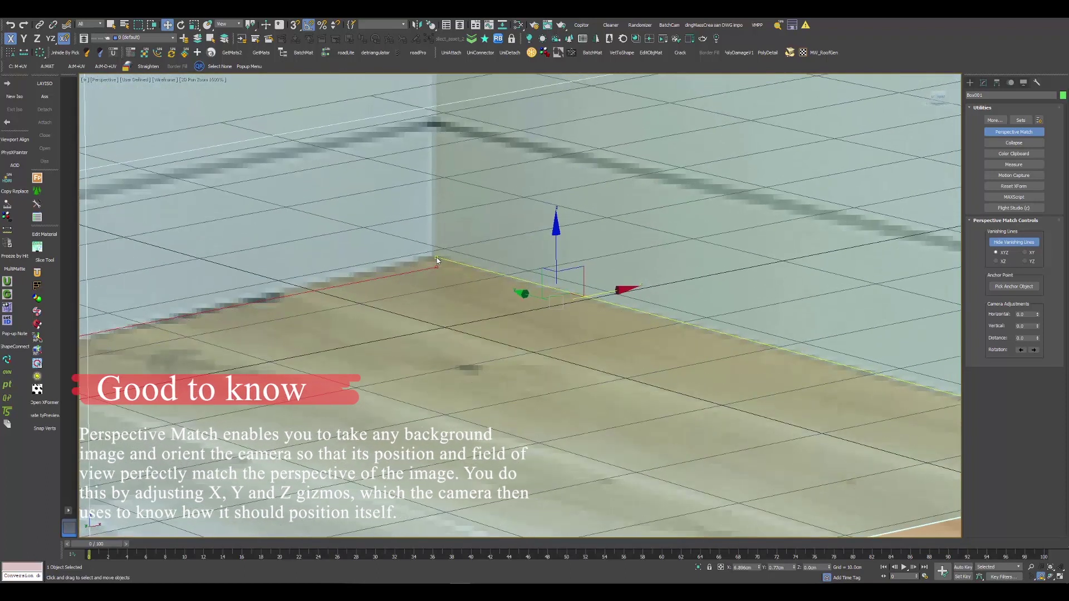
scroll(436, 257, down, 3)
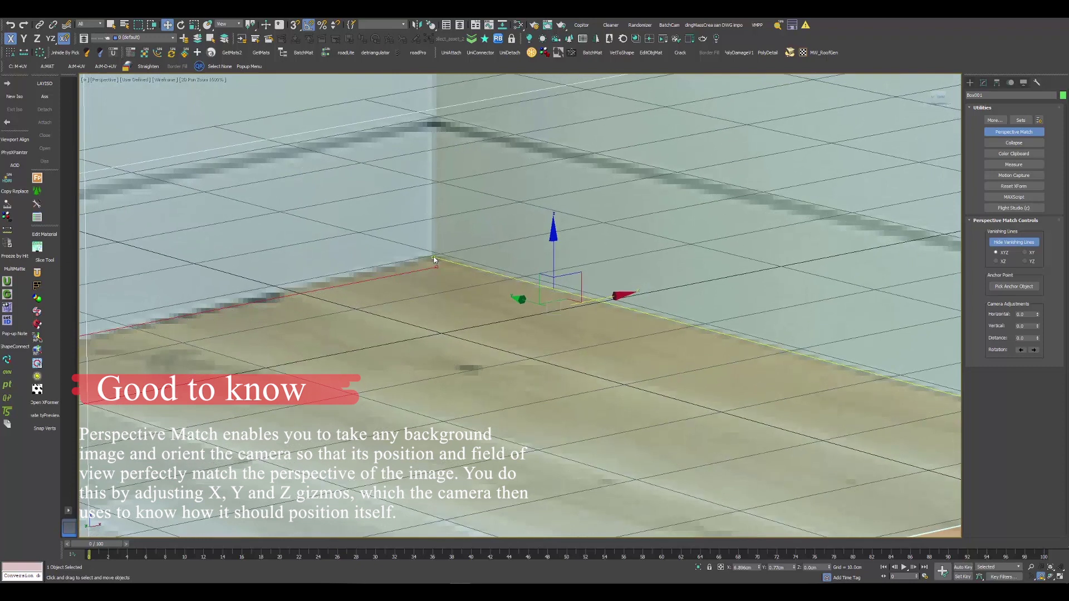
scroll(435, 259, down, 3)
scroll(739, 268, down, 3)
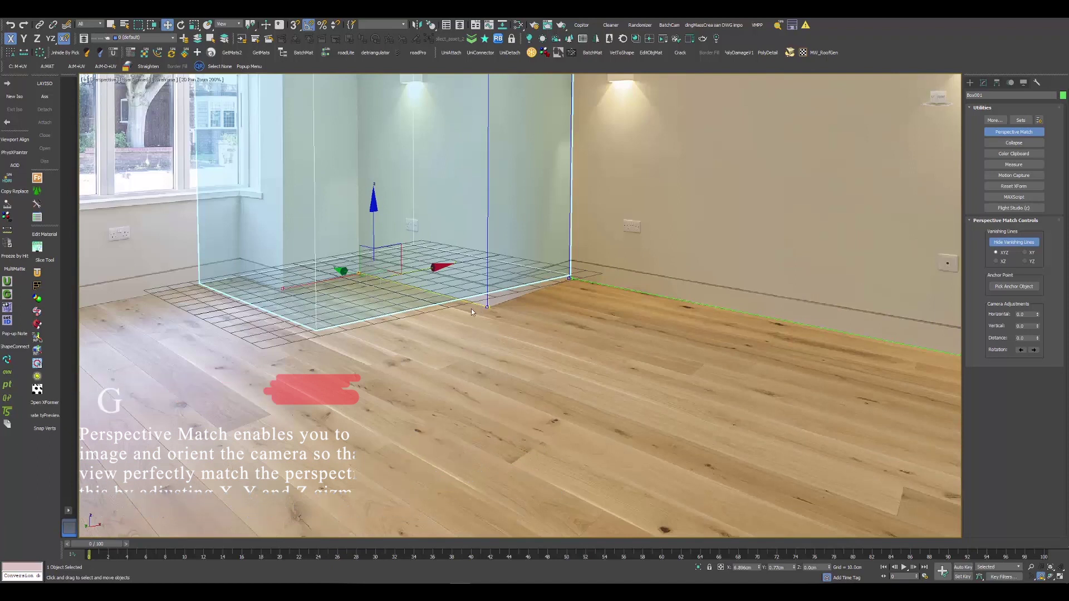
- Align both ends of the upper red vanishing line with the ceiling edge above the window
scroll(471, 309, down, 3)
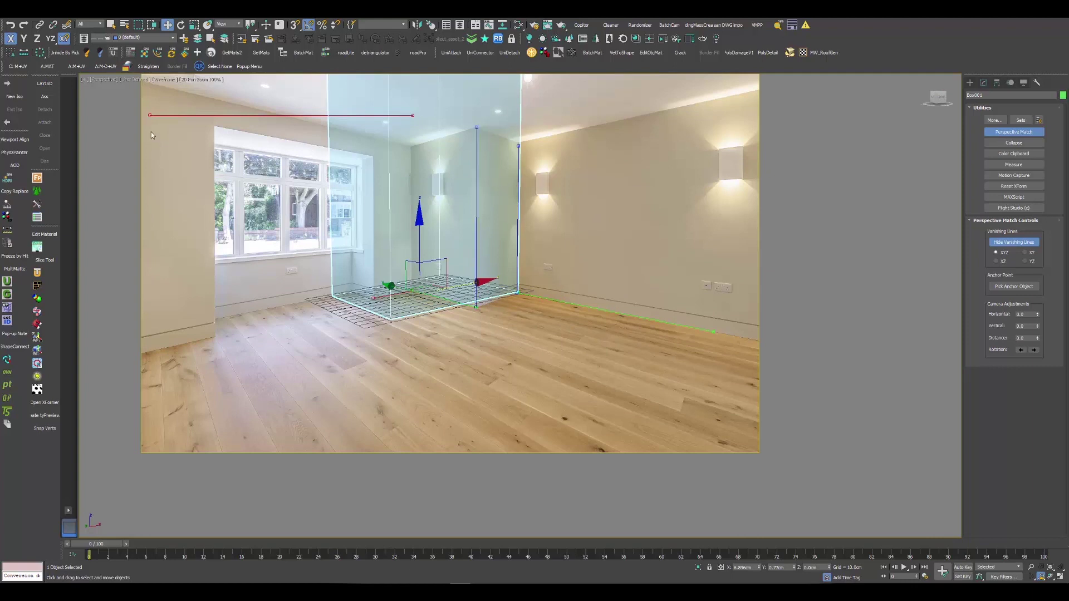
scroll(152, 132, up, 3)
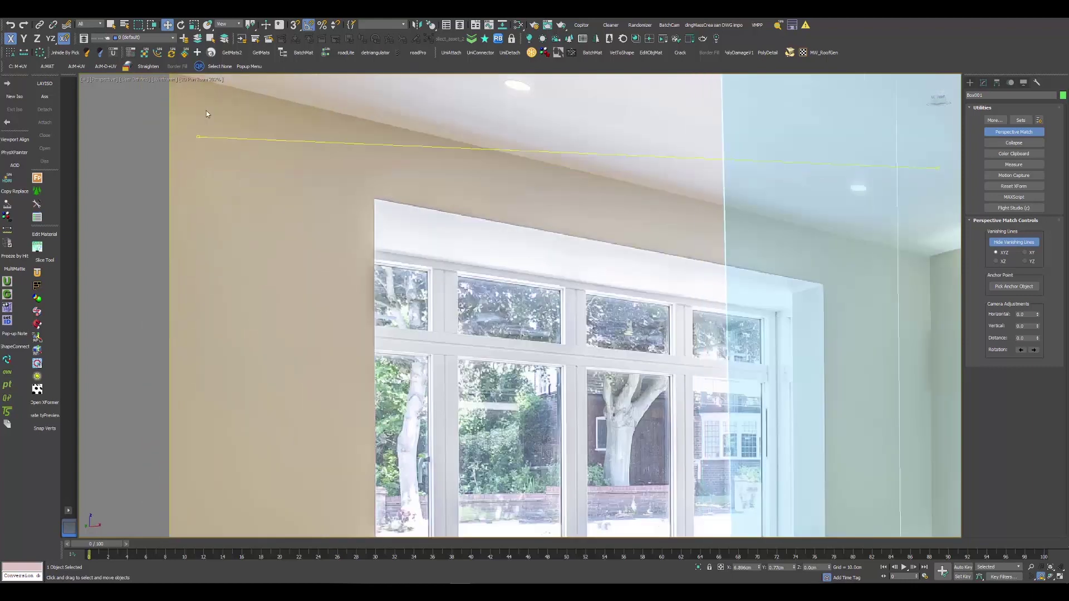
drag(206, 110, 221, 87)
middle_drag(576, 164, 231, 143)
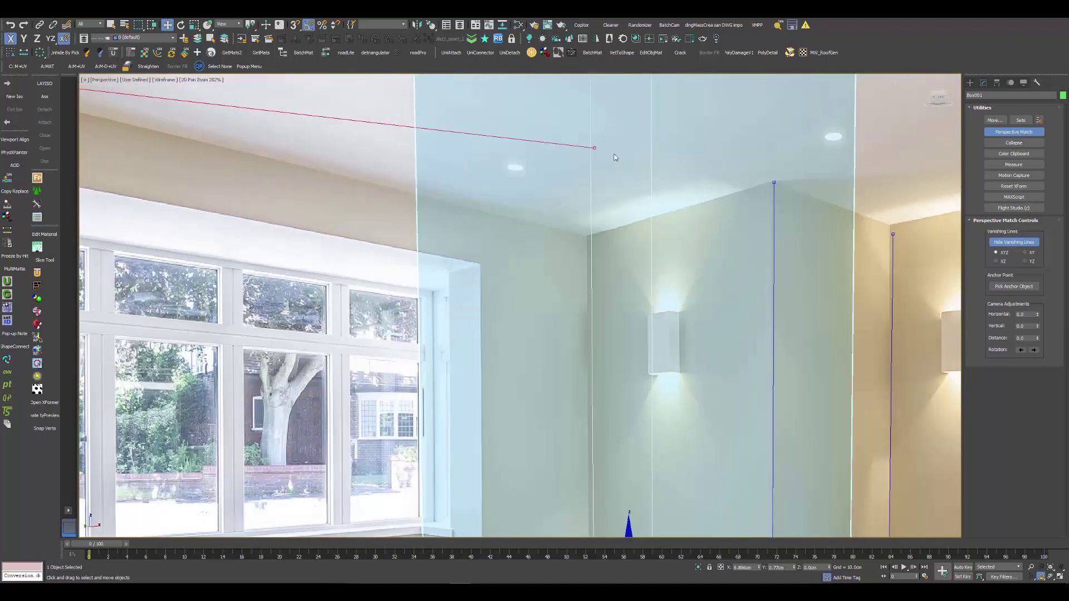
drag(593, 148, 544, 227)
scroll(552, 232, down, 3)
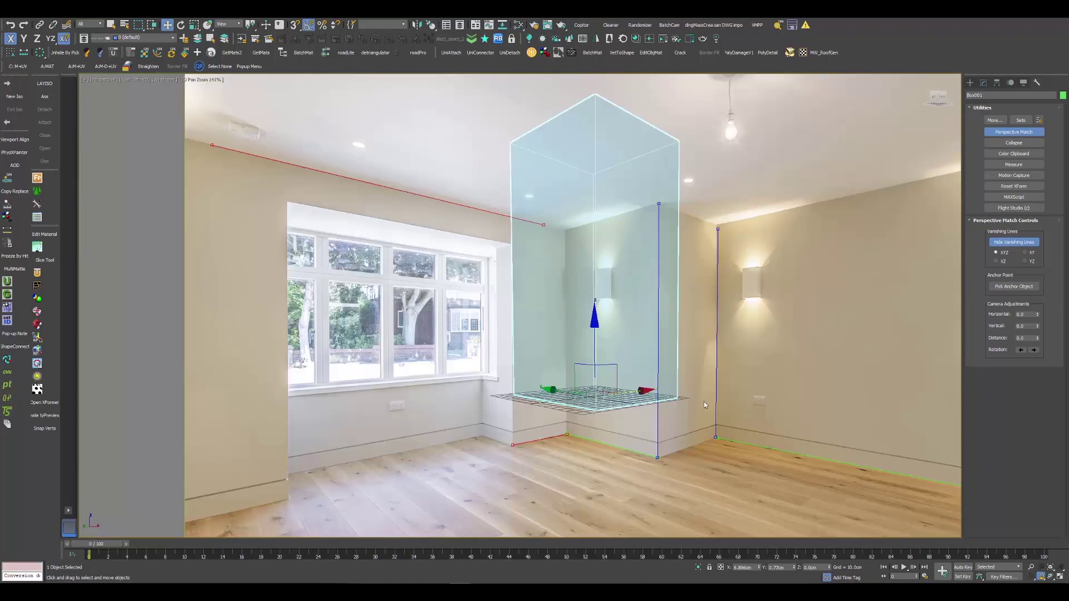
scroll(220, 168, up, 7)
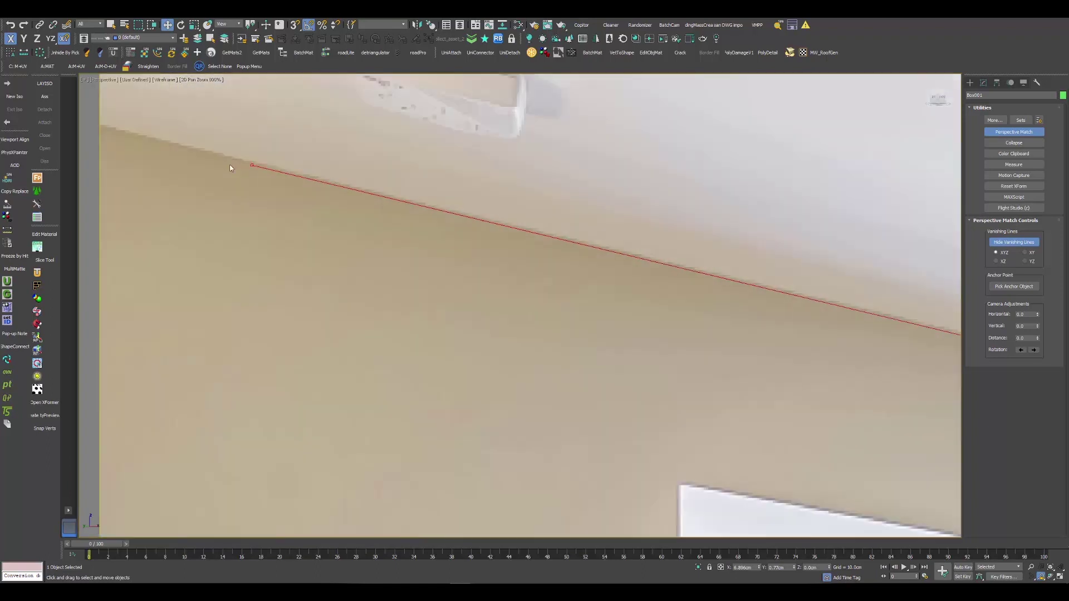
scroll(782, 291, down, 7)
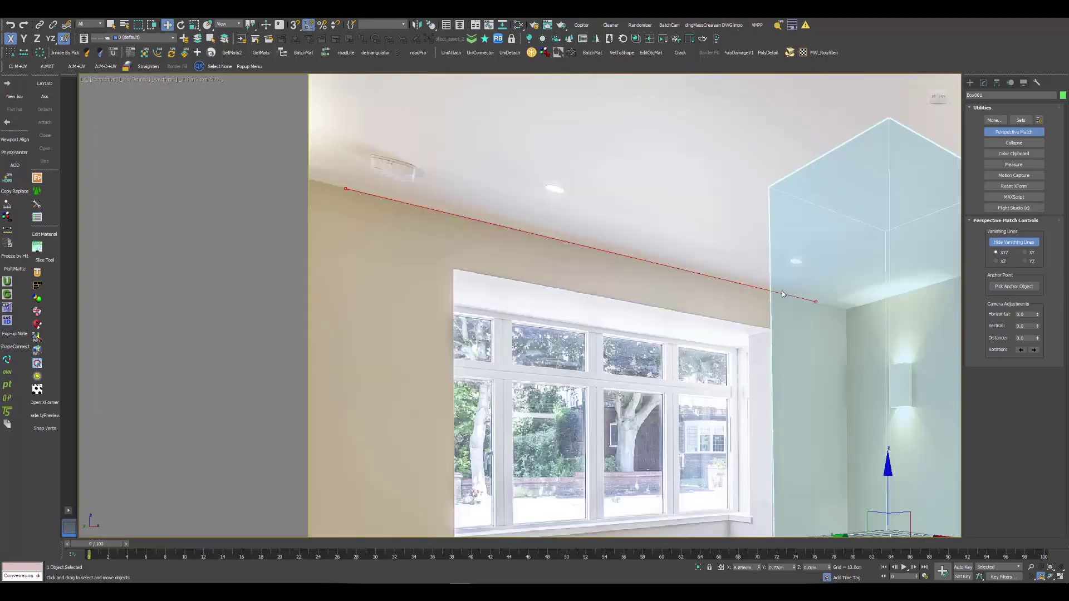
- Align the lower red vanishing line with the floor edge of the short wall between the window bay and the inner corner
scroll(890, 319, up, 3)
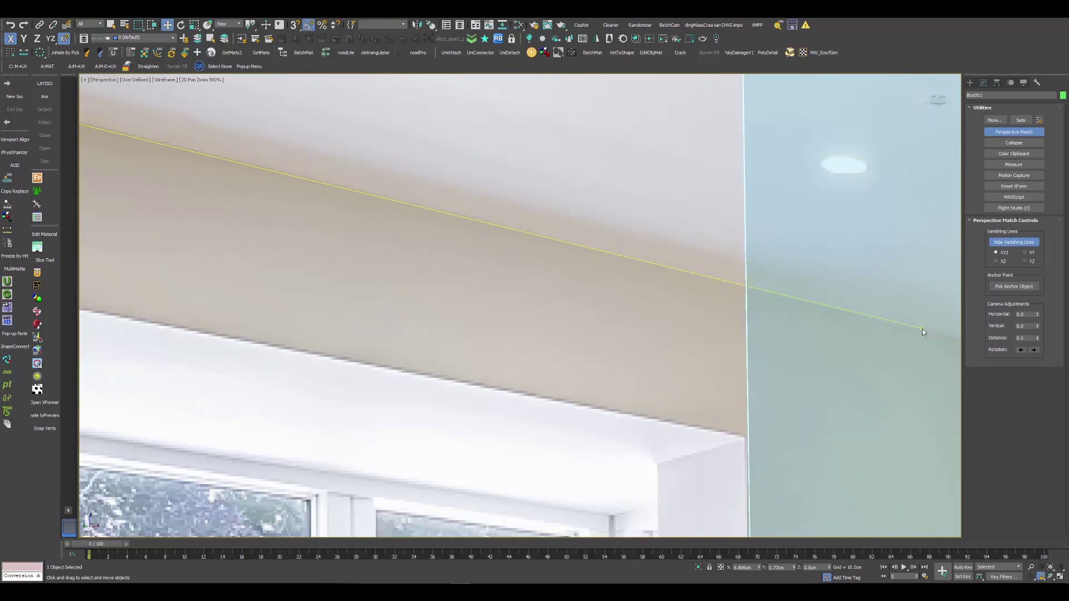
scroll(922, 328, down, 4)
middle_drag(866, 334, 661, 116)
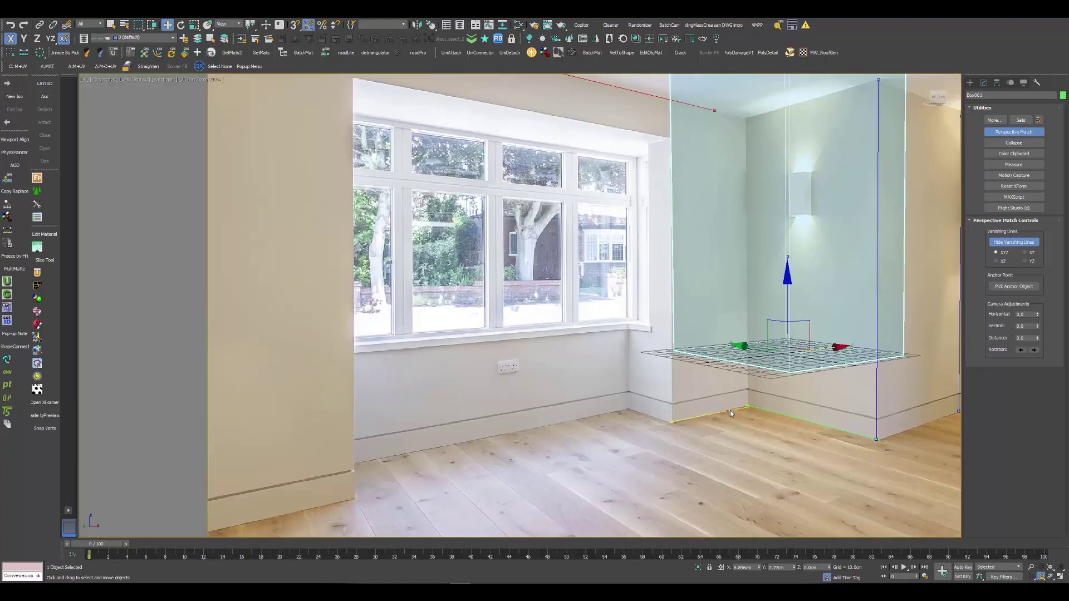
scroll(730, 410, up, 5)
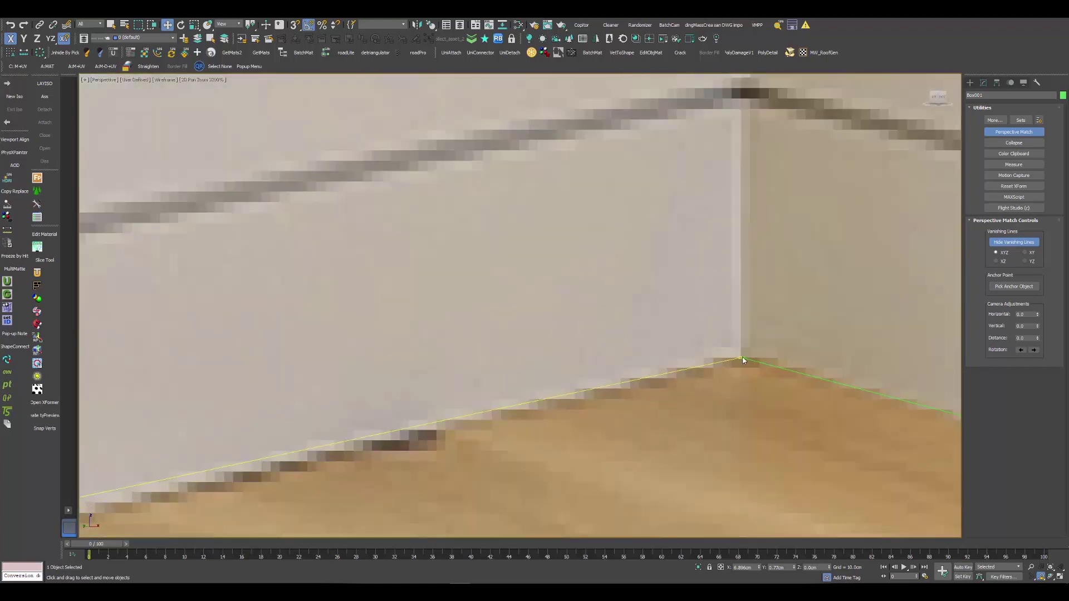
scroll(750, 376, down, 4)
scroll(413, 382, up, 5)
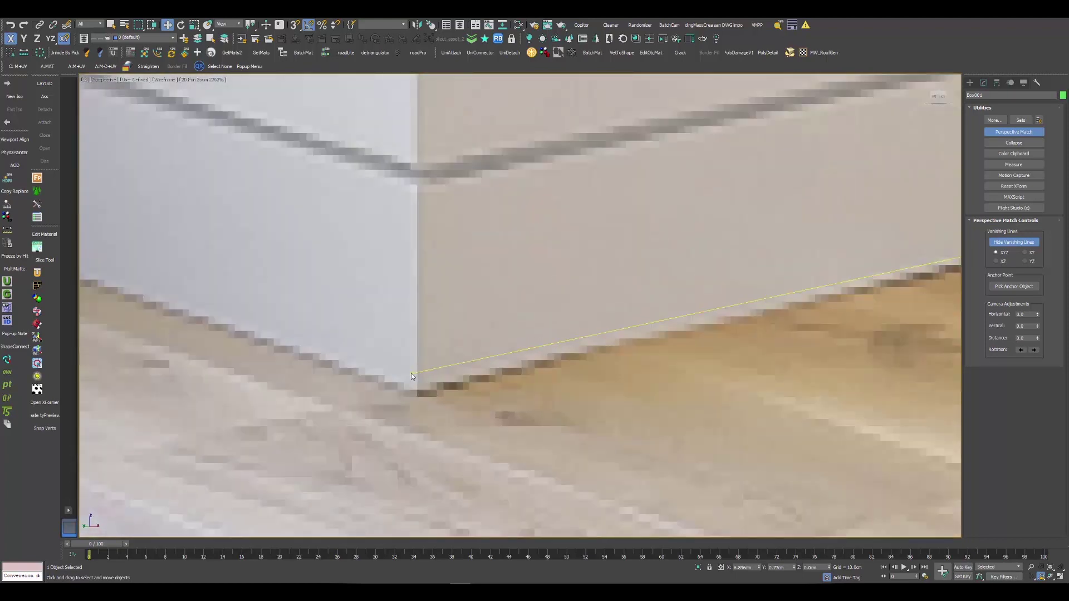
drag(411, 373, 416, 394)
scroll(416, 393, down, 10)
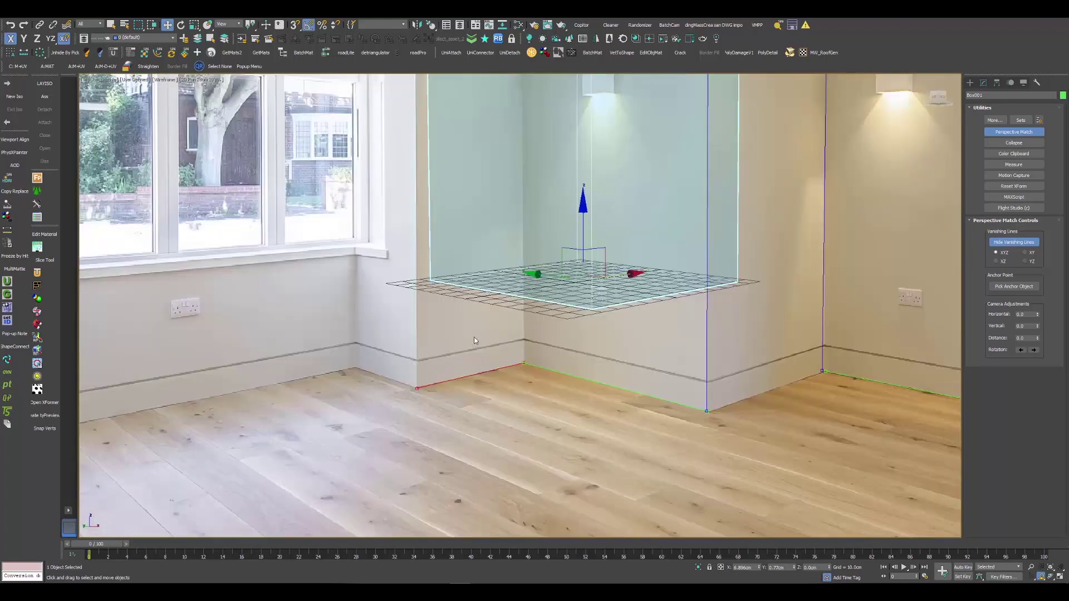
- Deselect the box and exit 2D Pan Zoom Mode in the perspective viewport
scroll(530, 228, up, 2)
middle_drag(530, 228, 542, 219)
click(266, 98)
click(201, 79)
click(225, 89)
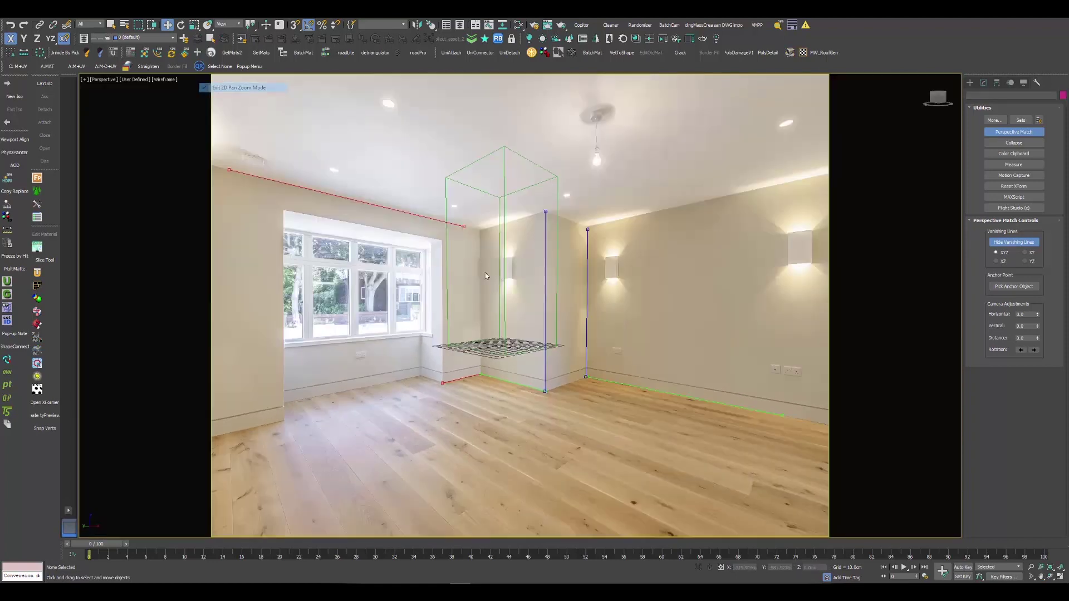
- Pan and zoom the perspective view to fit the reference box into the inner room corner beside the window
middle_drag(516, 244, 500, 274)
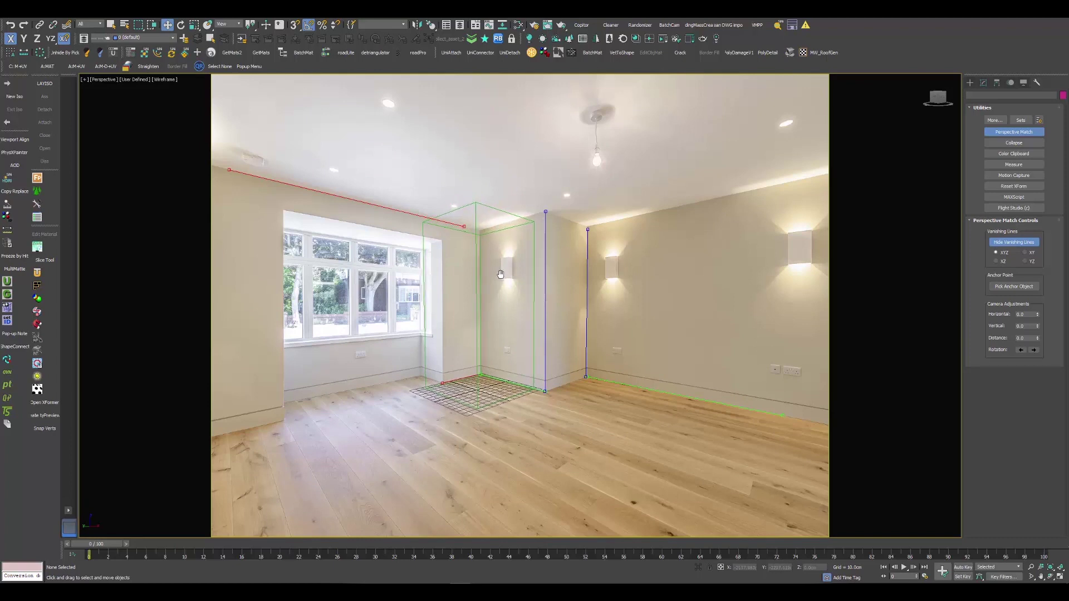
click(1031, 567)
drag(456, 292, 457, 301)
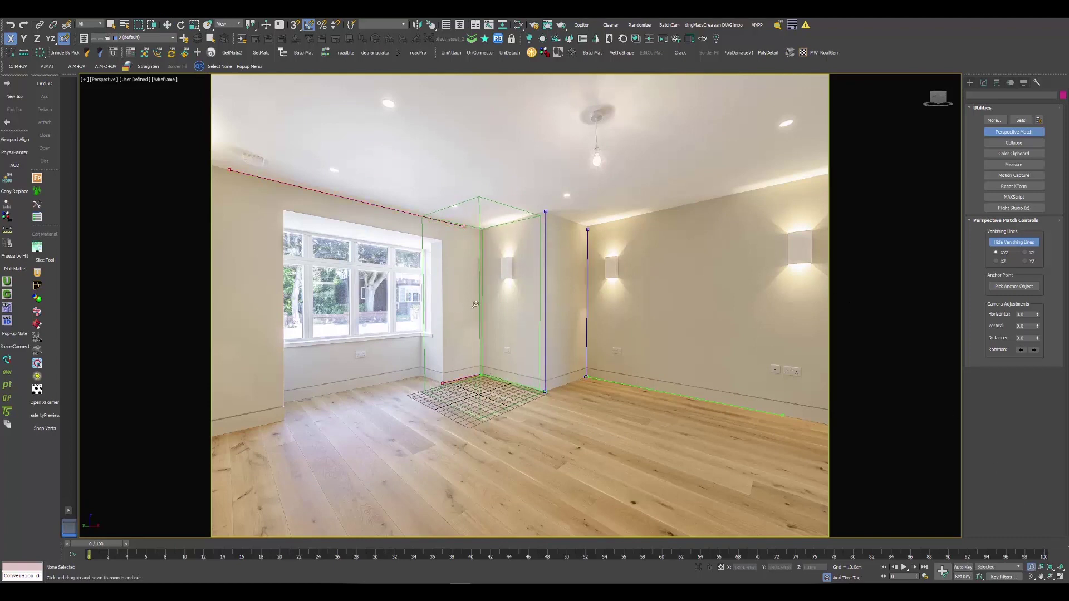
middle_drag(474, 303, 474, 306)
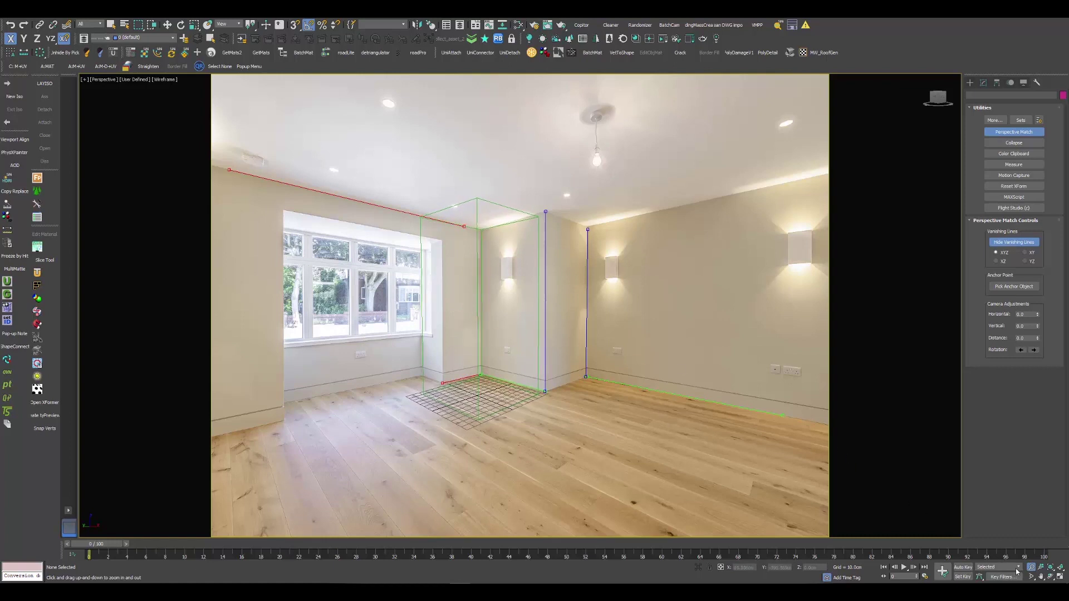
drag(463, 309, 462, 301)
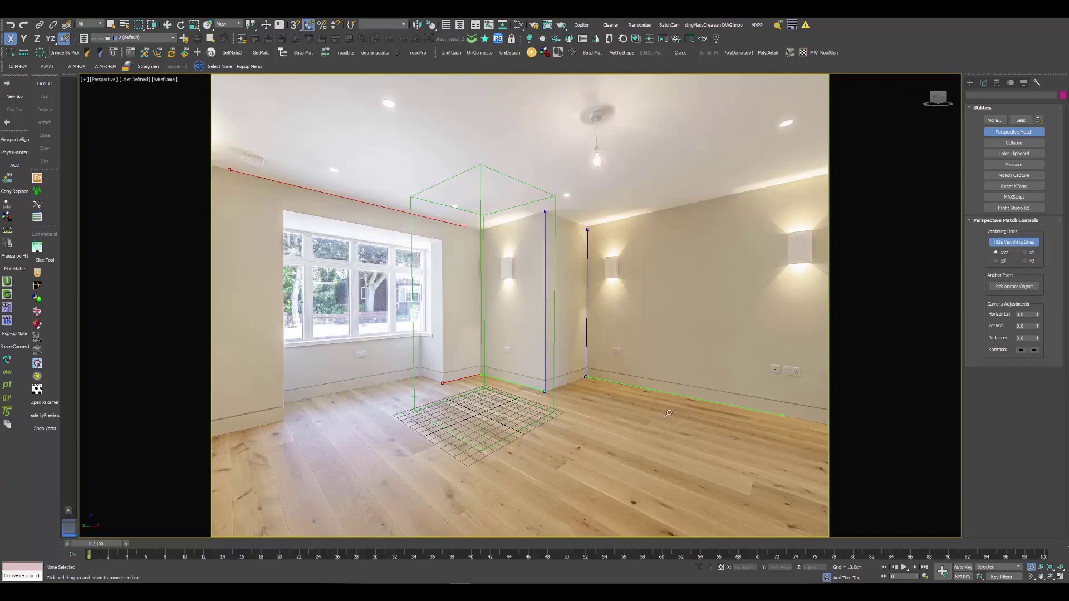
drag(495, 282, 500, 291)
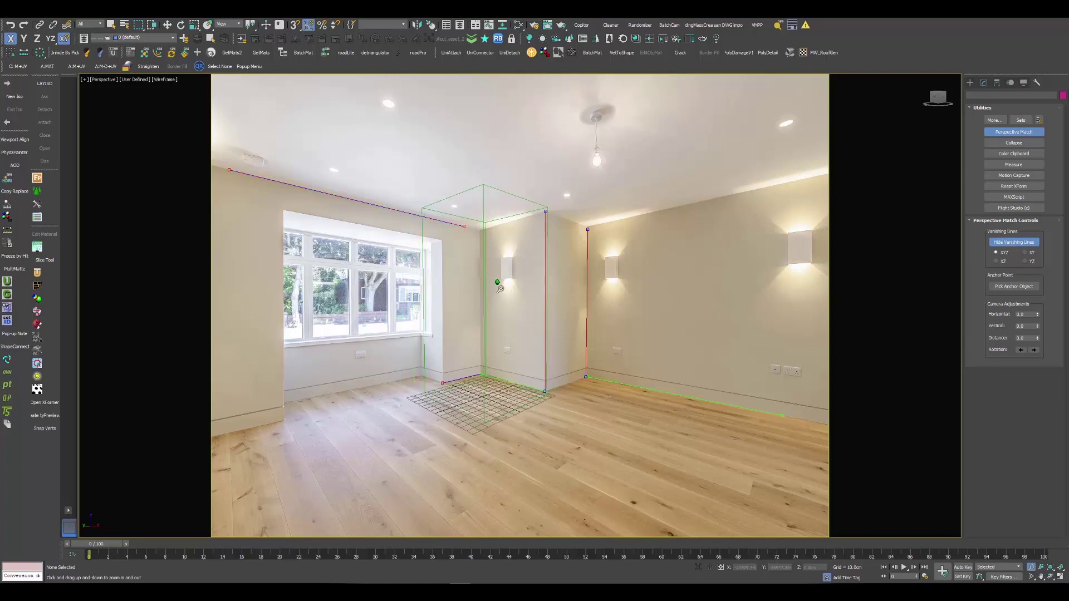
- Frame the reference box again and refit it between floor and ceiling in the inner room corner by panning and zooming
key(w)
scroll(672, 256, up, 5)
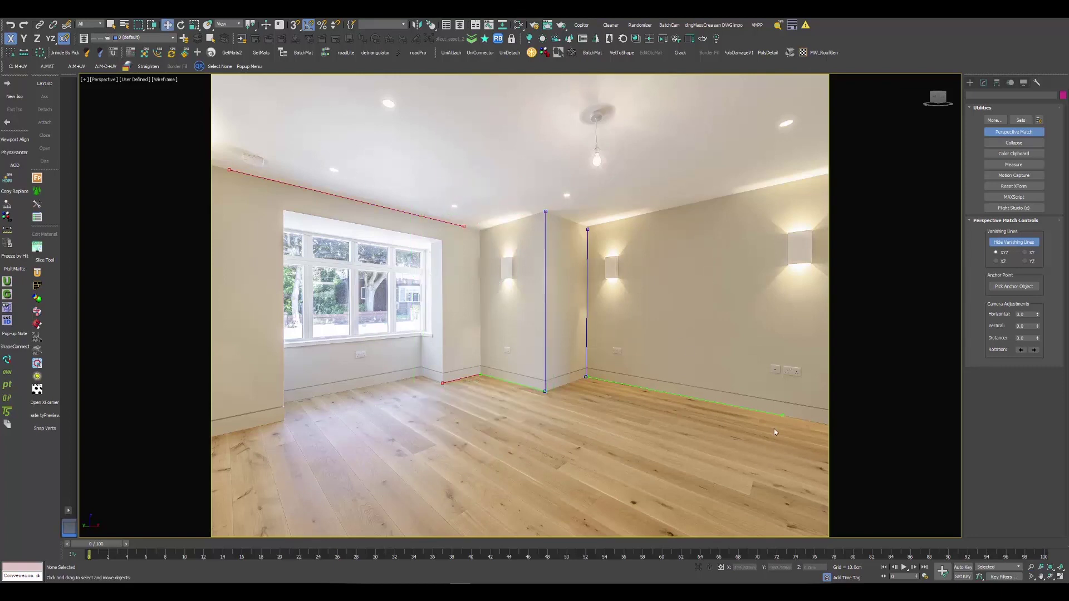
key(z)
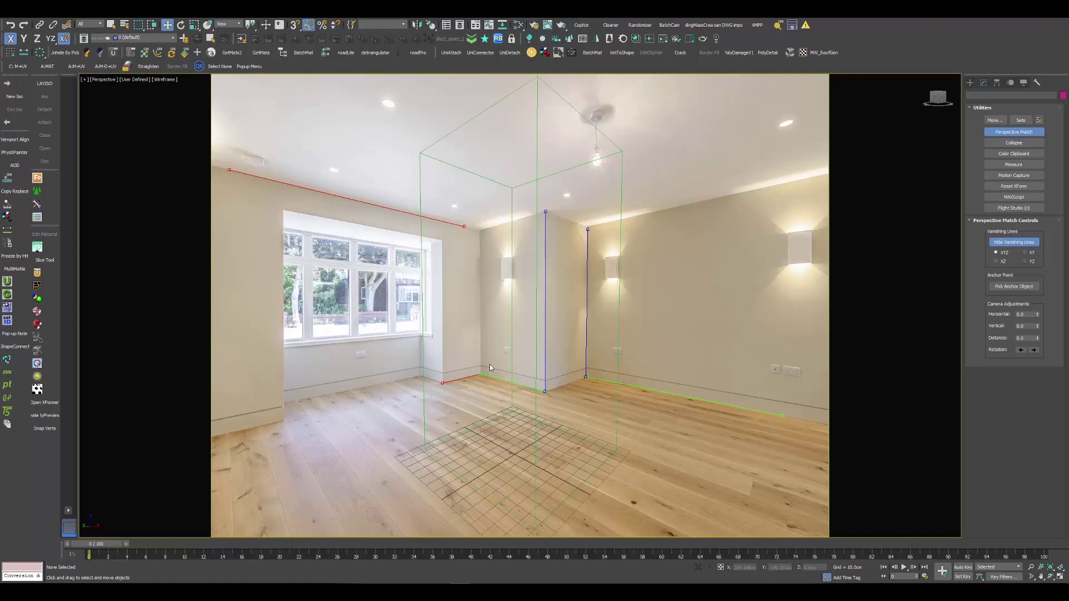
mouse_move(473, 334)
middle_down()
mouse_move(452, 328)
mouse_move(473, 334)
middle_up()
scroll(453, 329, down, 5)
scroll(469, 331, down, 2)
scroll(473, 333, up, 3)
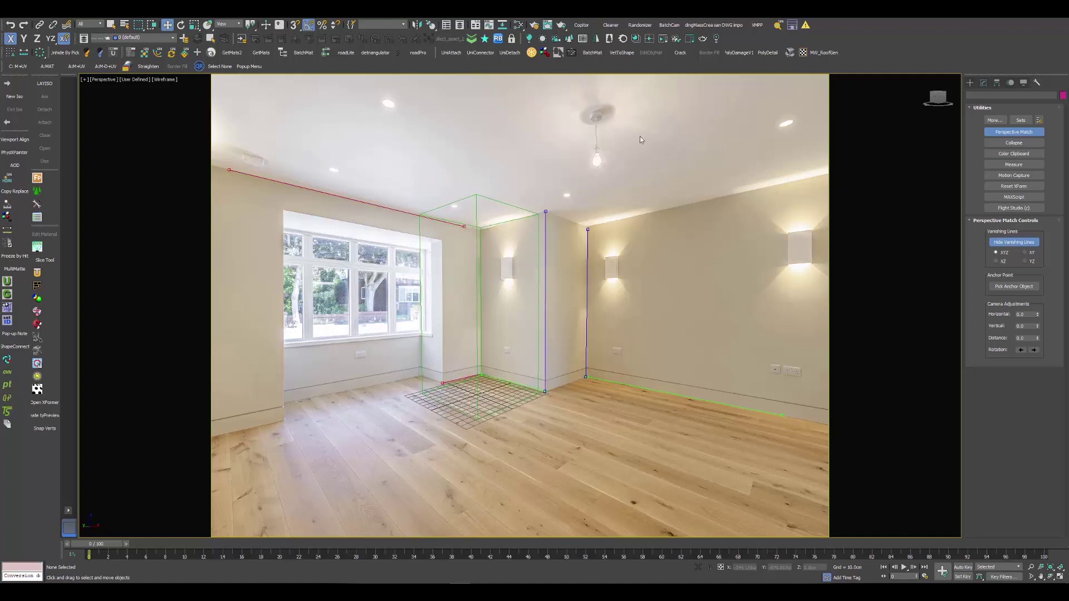
- Enable 2D Pan Zoom Mode and refine the vanishing line end at the base corner of the protruding wall
click(93, 81)
click(112, 190)
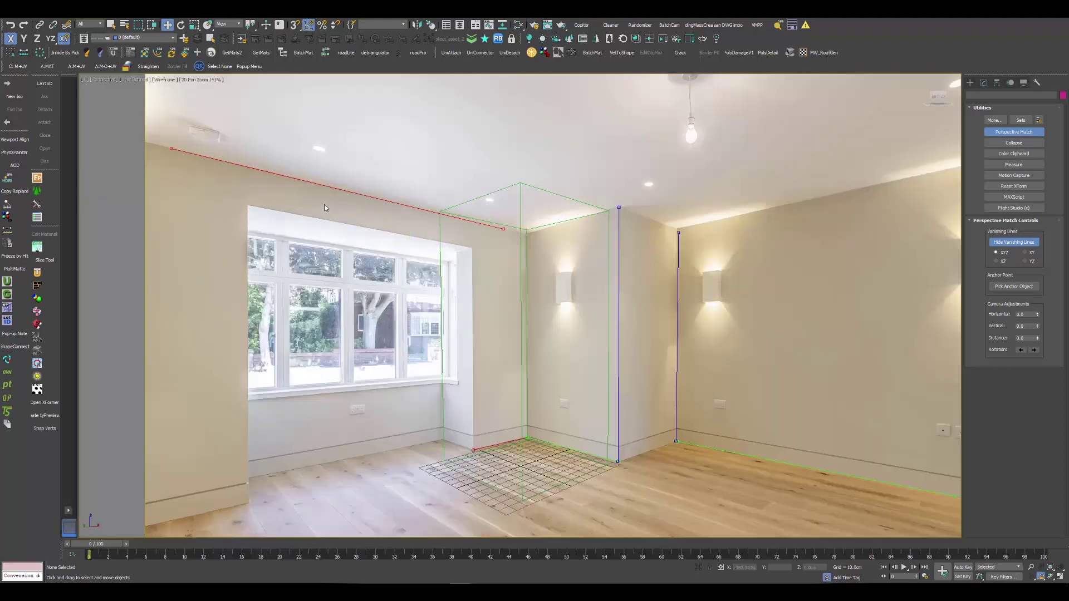
scroll(325, 205, up, 3)
scroll(848, 276, up, 3)
scroll(761, 267, down, 5)
middle_drag(783, 277, 761, 22)
scroll(769, 304, up, 4)
middle_drag(770, 304, 733, 259)
middle_drag(785, 298, 335, 236)
scroll(800, 329, up, 3)
drag(789, 327, 803, 329)
scroll(803, 329, down, 9)
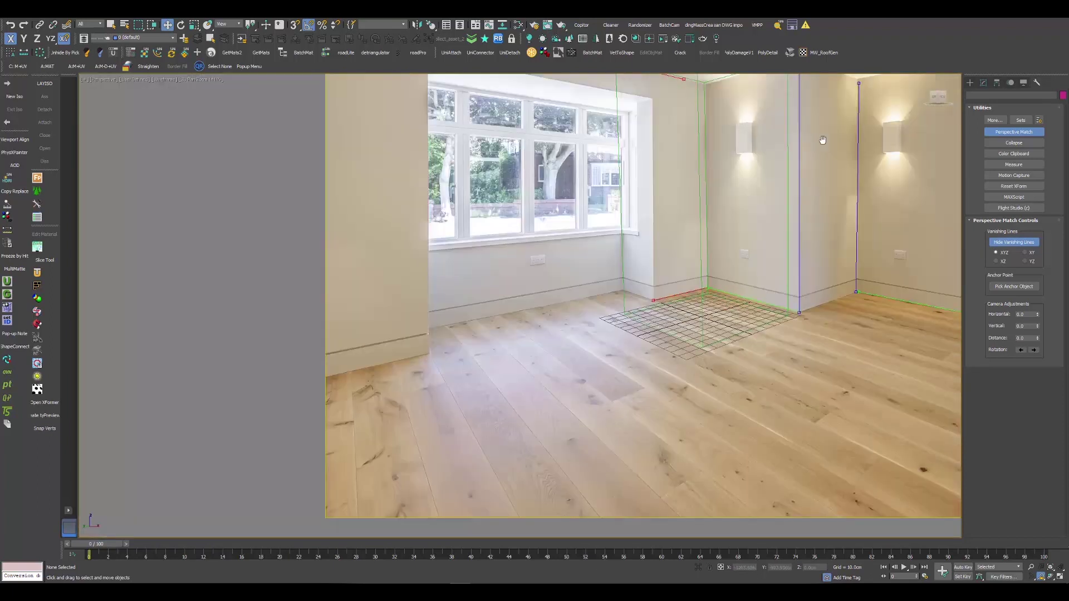
- Fit the upper end of the blue vanishing line on the protruding wall's outer edge to its ceiling corner
middle_drag(820, 141, 789, 346)
scroll(766, 250, up, 5)
middle_drag(767, 249, 727, 326)
drag(727, 327, 724, 324)
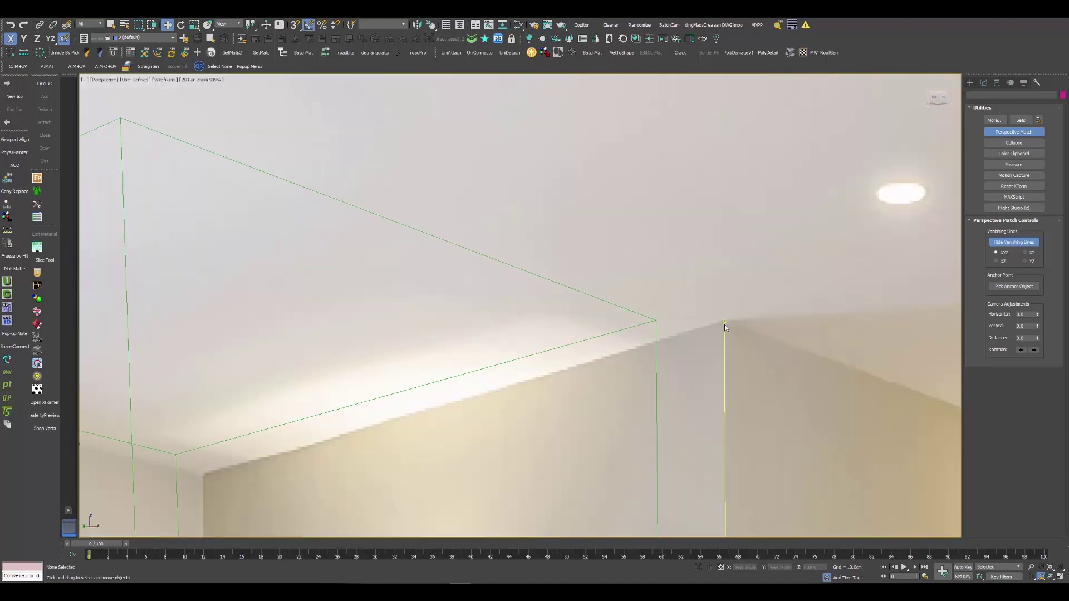
scroll(687, 282, down, 4)
- Fit both ends of the other blue vanishing line to the ceiling and floor corners where the right-hand wall begins
middle_drag(750, 310, 669, 184)
scroll(669, 183, up, 4)
drag(668, 184, 664, 168)
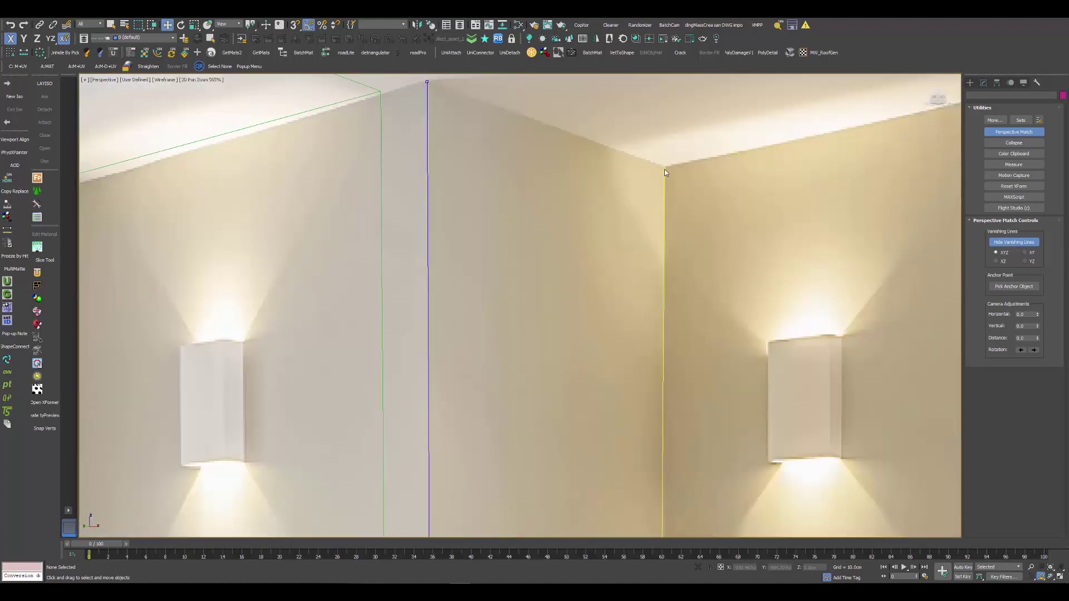
scroll(647, 203, down, 6)
scroll(668, 263, up, 6)
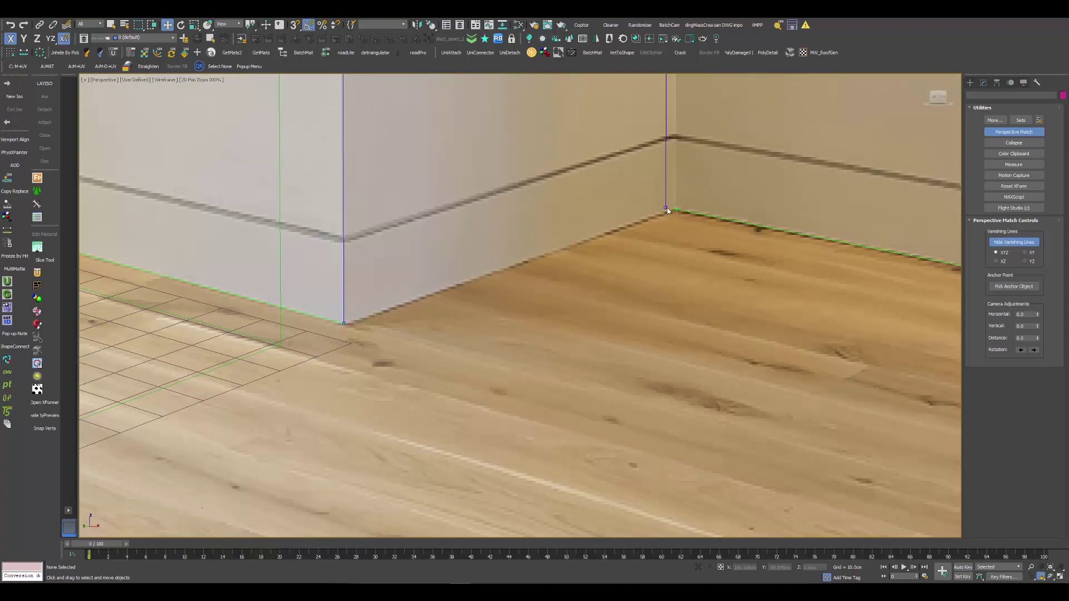
drag(666, 208, 675, 210)
scroll(700, 236, down, 6)
- Extend the long green vanishing line along the right-hand wall's floor edge to the edge of the photo
scroll(786, 253, up, 6)
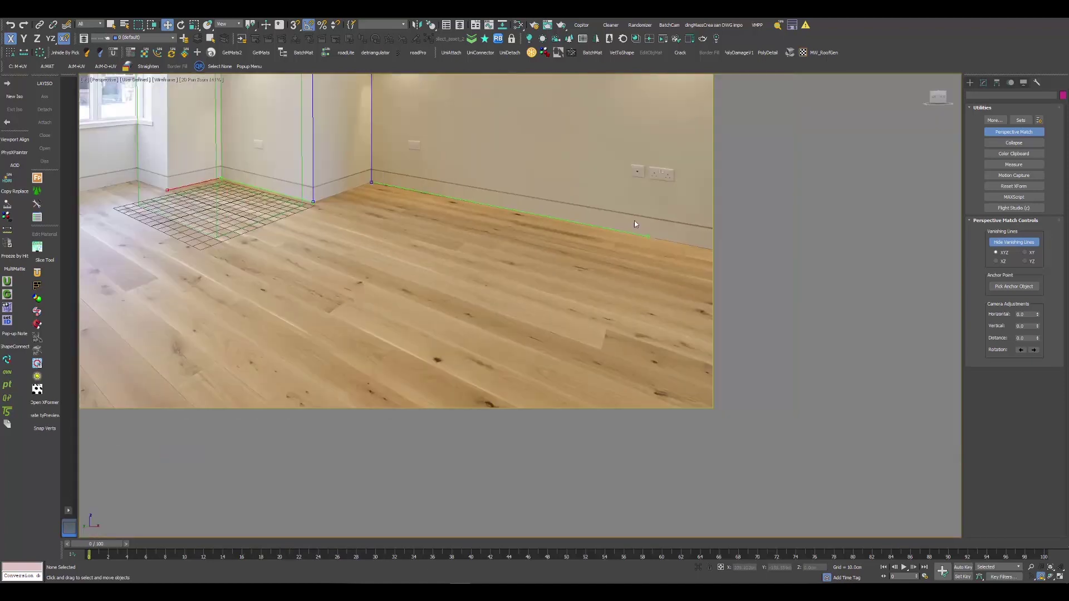
scroll(569, 239, down, 3)
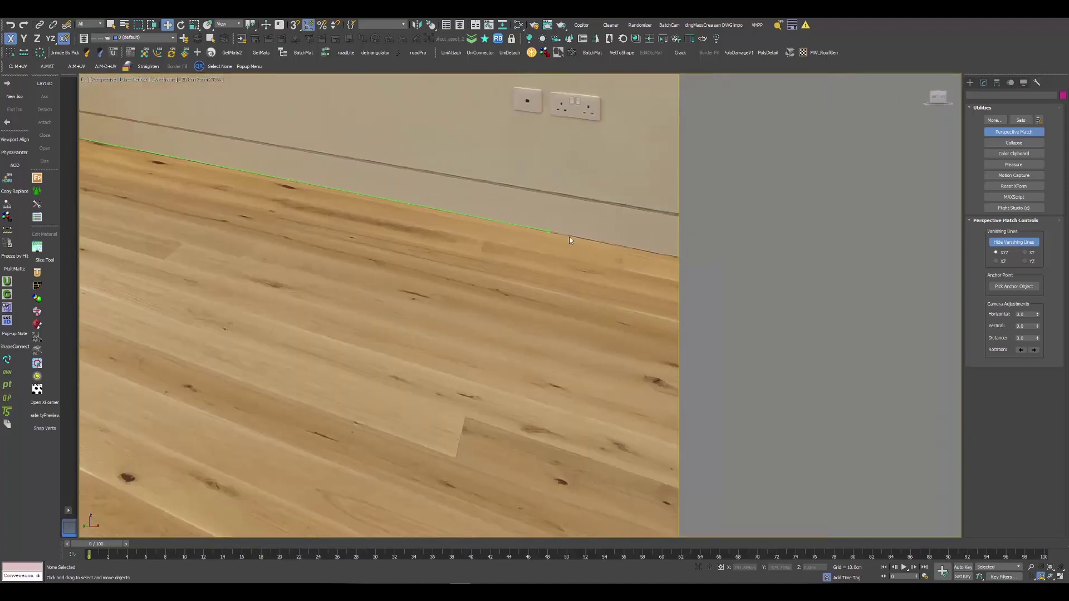
drag(546, 233, 670, 256)
scroll(480, 256, down, 5)
- Create a standard camera from the current view and exit 2D Pan Zoom Mode
middle_drag(472, 256, 696, 285)
scroll(587, 254, up, 2)
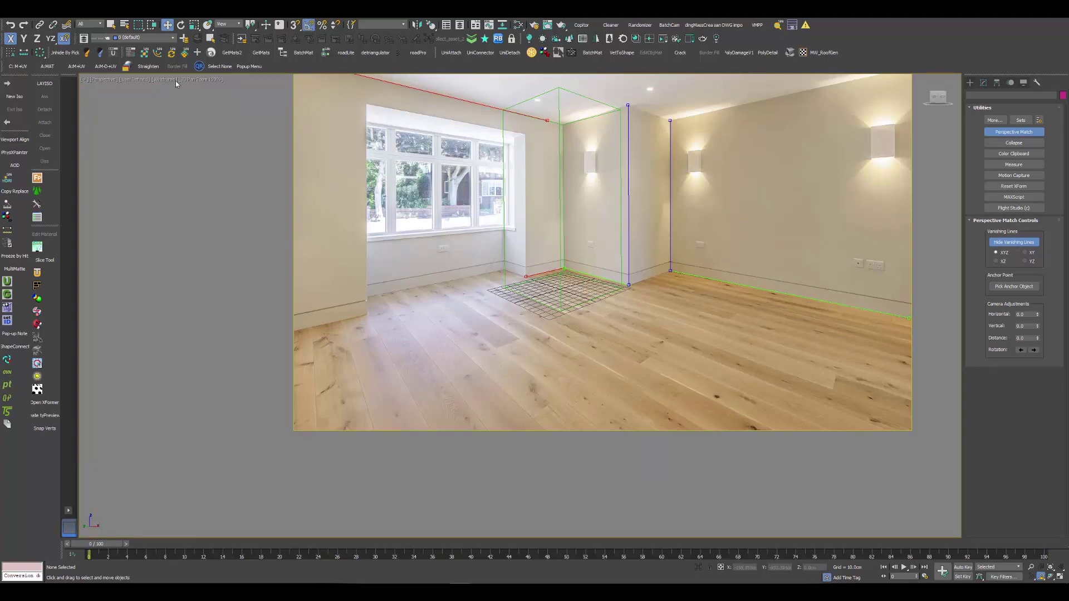
click(124, 20)
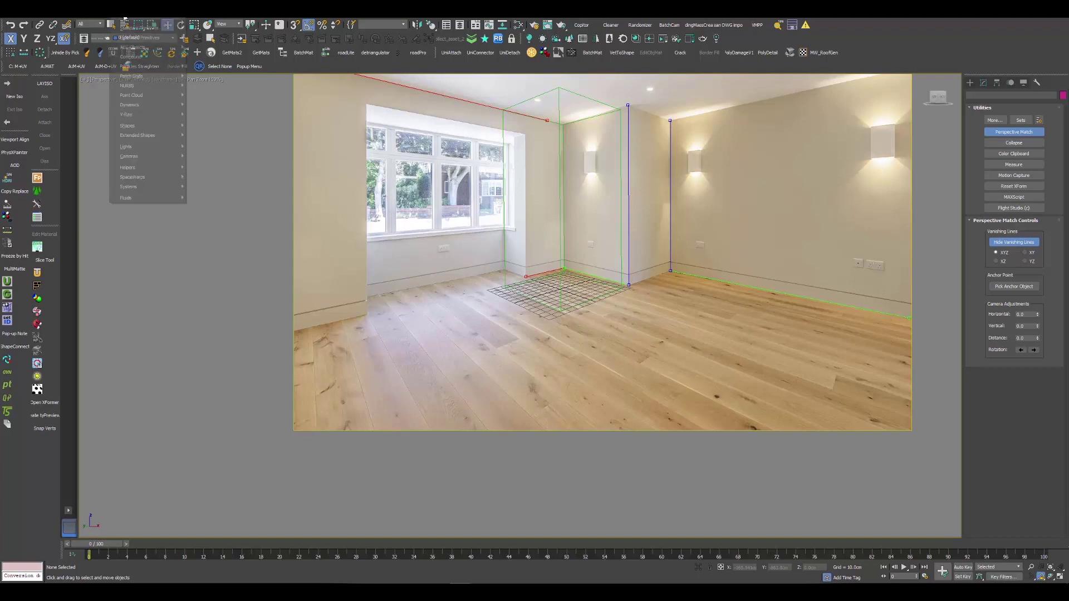
mouse_move(134, 157)
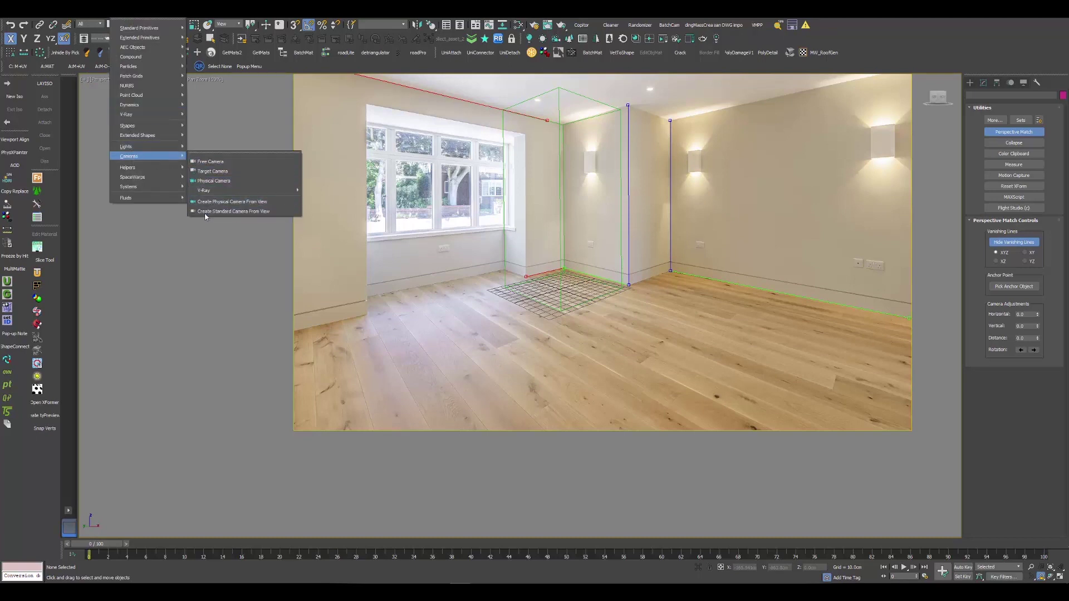
click(266, 211)
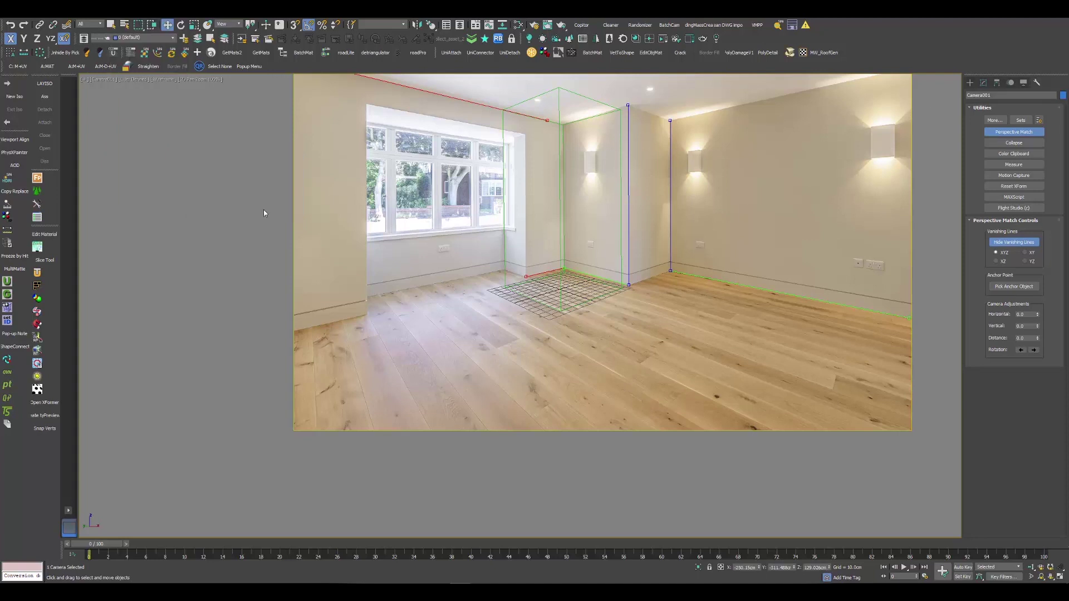
click(203, 80)
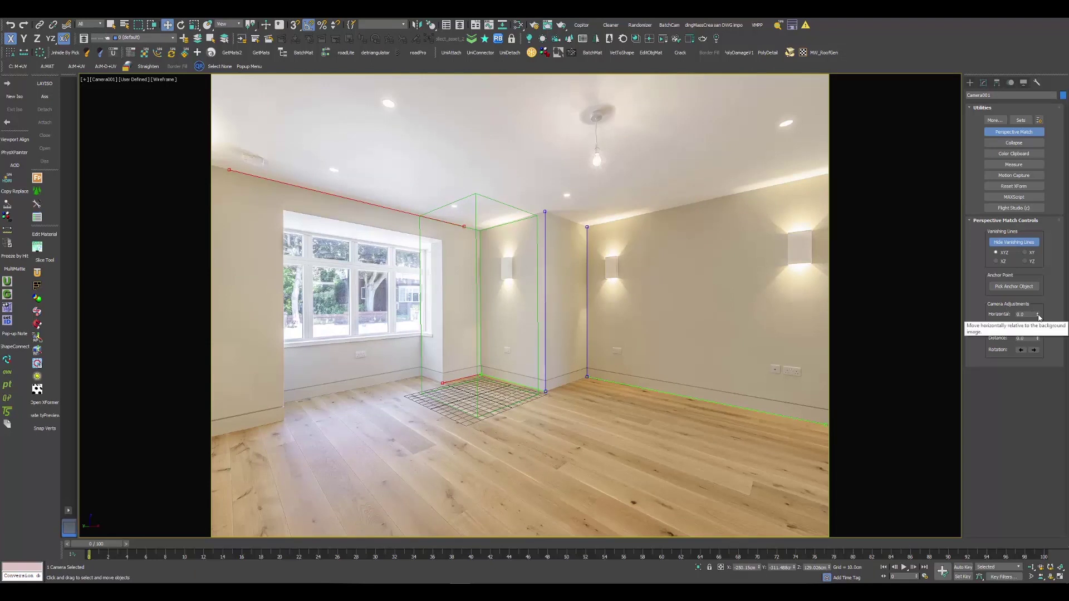
- Fine-tune the camera's horizontal, vertical and distance adjustments to fit the box into the room corner
drag(1038, 317, 1038, 315)
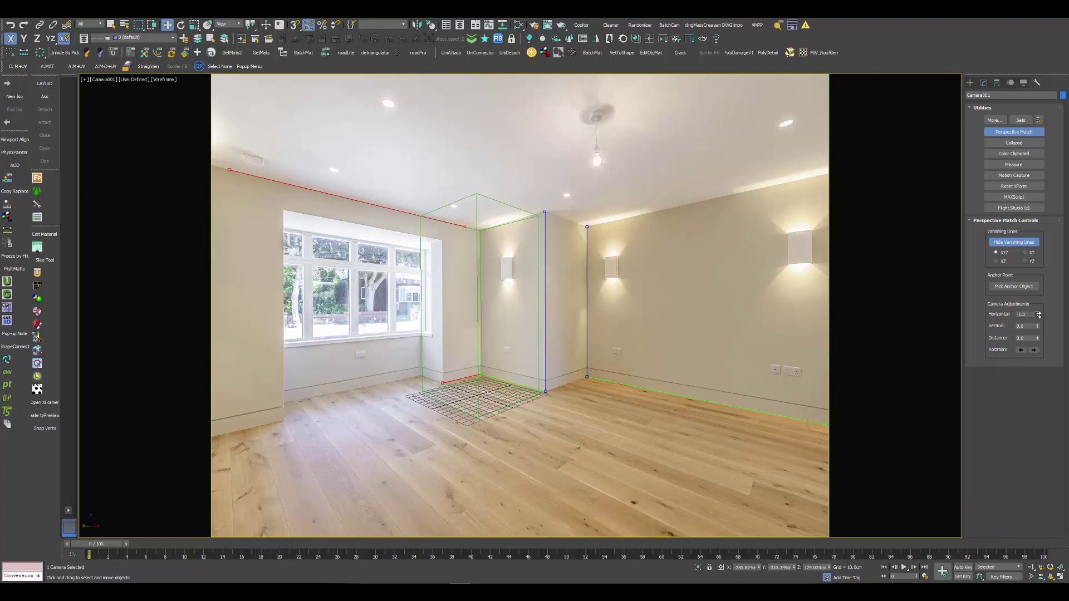
right_click(1038, 315)
drag(1038, 338, 1037, 349)
right_click(1037, 349)
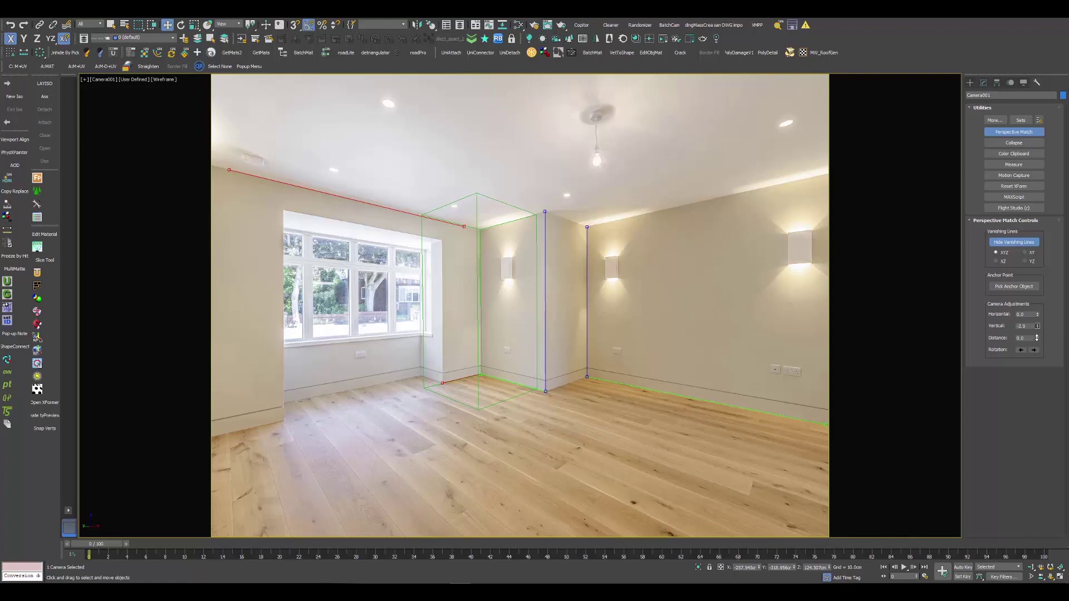
drag(1037, 338, 1036, 338)
click(1035, 350)
- Enable 2D Pan Zoom Mode for the camera view and adjust the camera horizontally to align the box's back corner with the room's floor corner
click(84, 79)
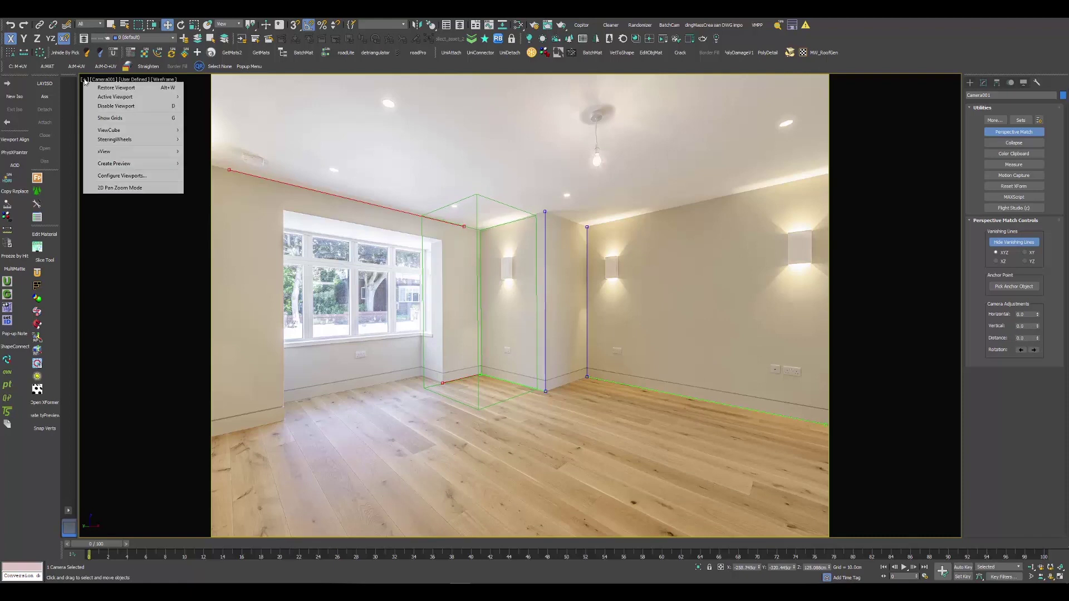
click(101, 189)
scroll(459, 415, up, 8)
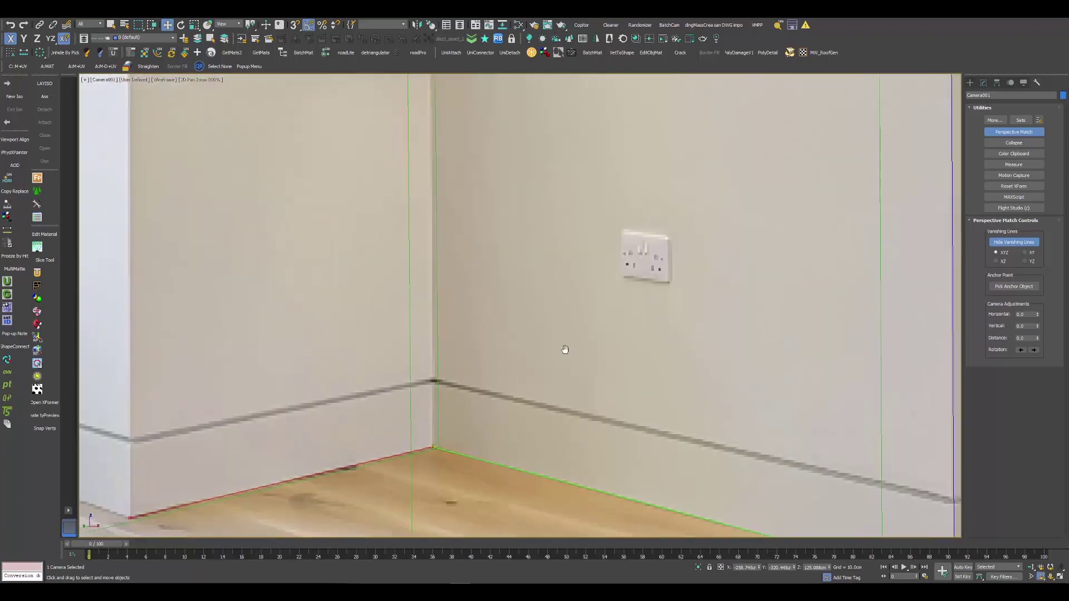
middle_drag(566, 349, 687, 259)
scroll(687, 259, up, 3)
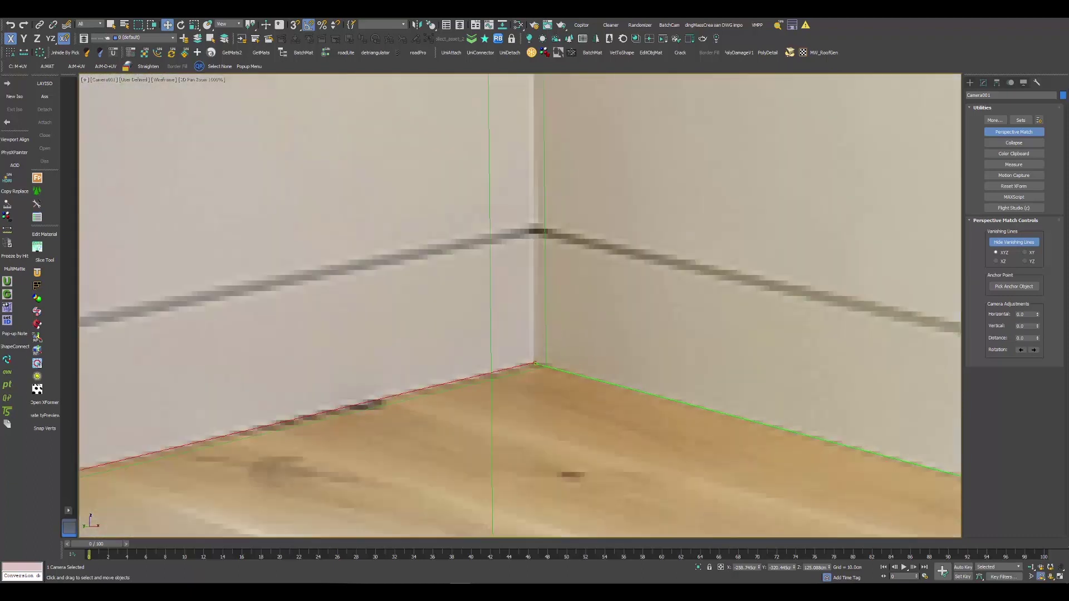
mouse_move(1038, 319)
mouse_down()
mouse_move(1036, 309)
mouse_move(1038, 328)
mouse_move(1039, 302)
mouse_move(1038, 325)
mouse_move(1037, 313)
mouse_up()
right_click(1037, 309)
- Examine how the box and the vanishing lines line up with the floor, the ceiling corner and the wall edges
scroll(698, 294, down, 3)
middle_drag(641, 380, 649, 443)
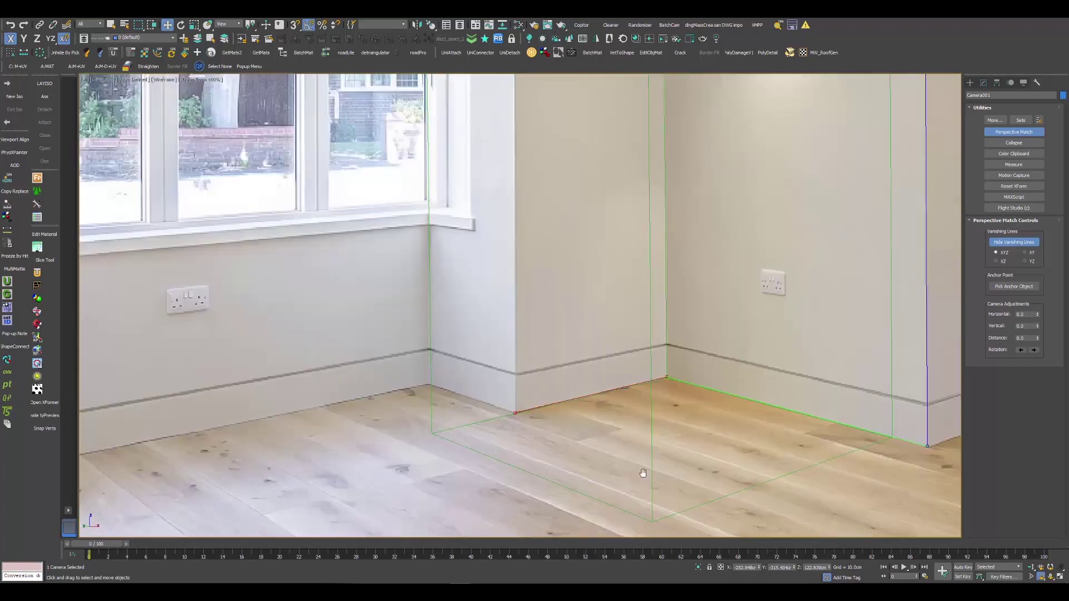
middle_drag(649, 203, 642, 436)
middle_drag(638, 123, 636, 276)
scroll(632, 224, up, 1)
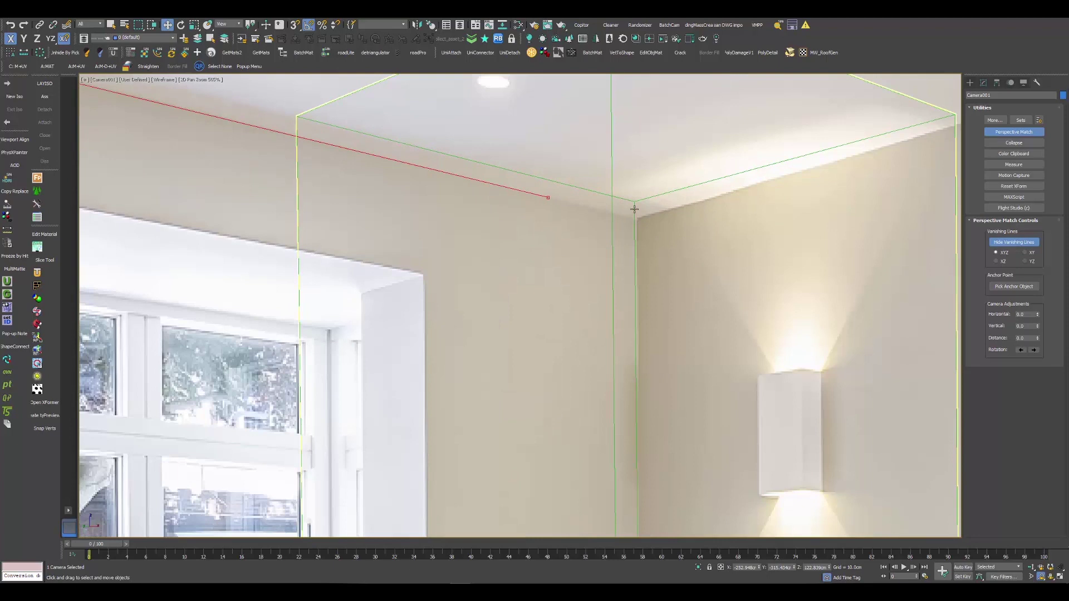
scroll(640, 220, down, 2)
middle_drag(739, 276, 681, 249)
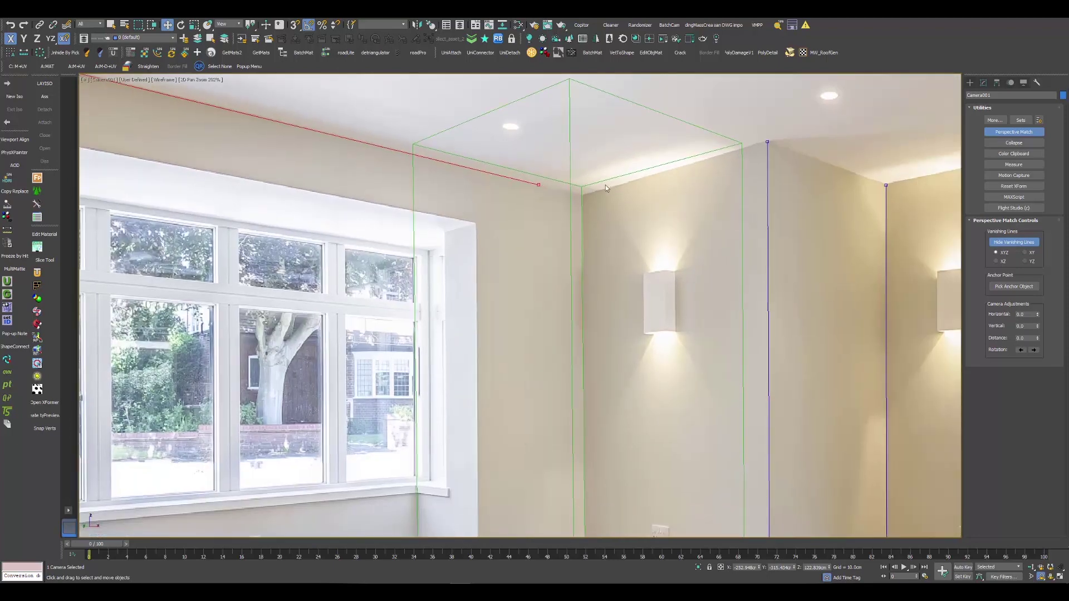
scroll(572, 192, up, 3)
middle_drag(574, 207, 228, 180)
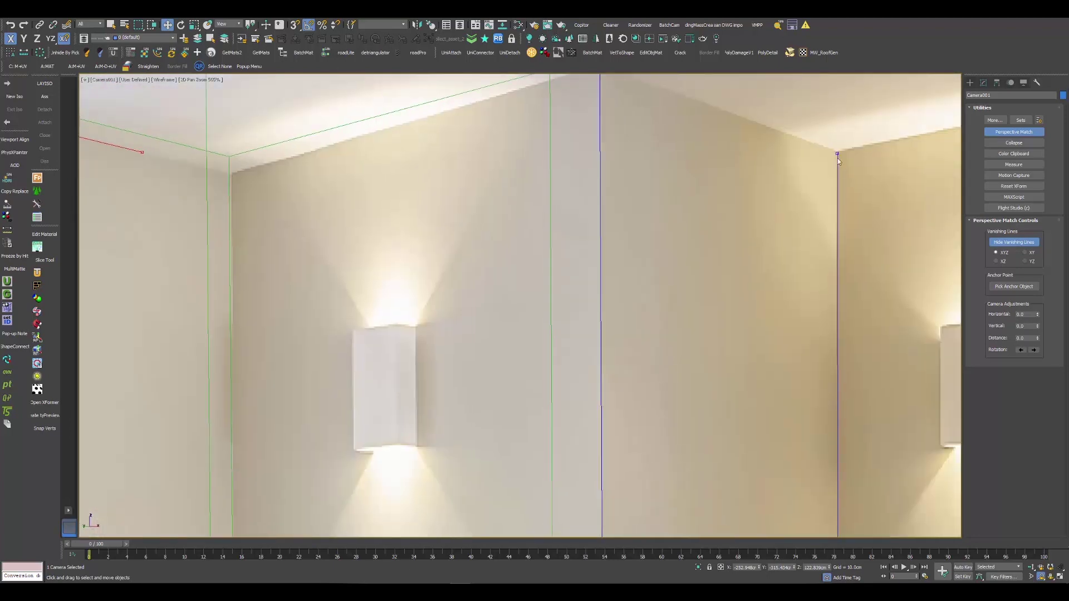
- Fine-tune the endpoints of the blue vertical vanishing lines so they follow the room's two right-hand wall edges
drag(834, 153, 834, 153)
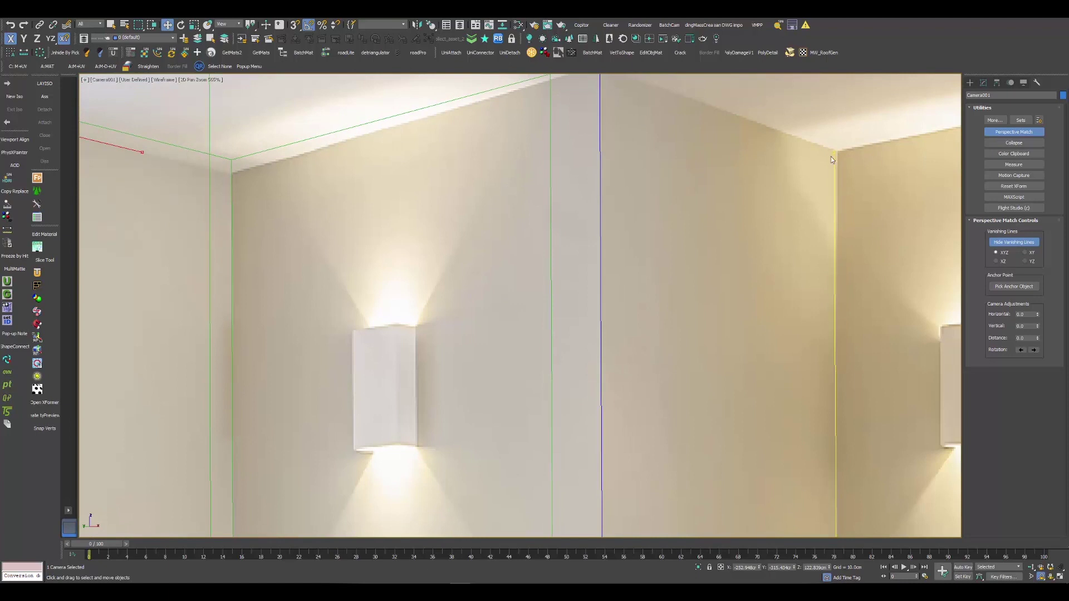
scroll(718, 204, down, 2)
middle_drag(562, 502, 644, 308)
scroll(550, 395, up, 1)
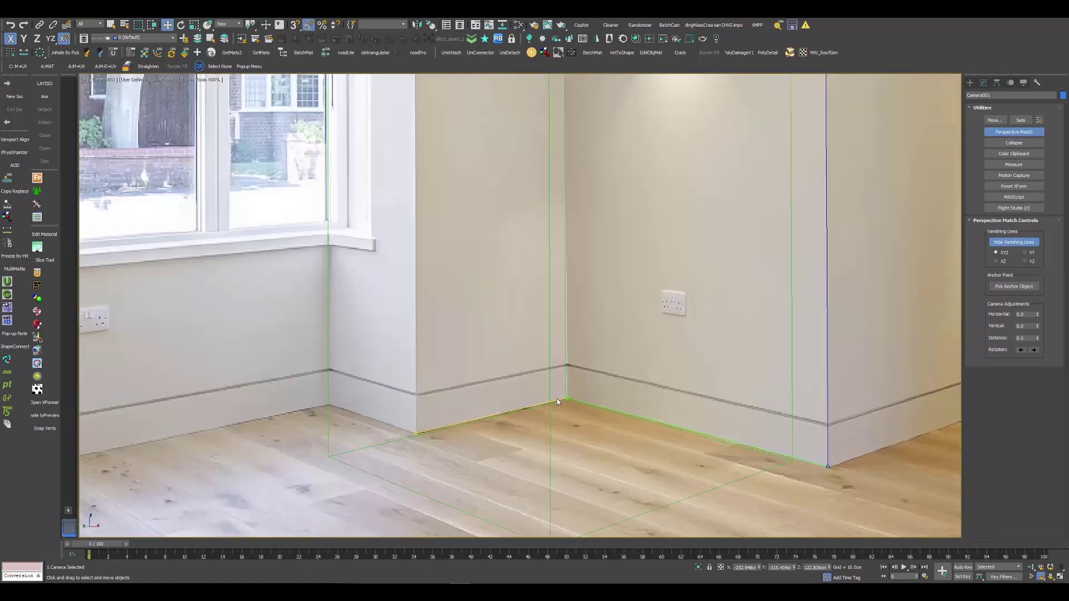
scroll(557, 399, down, 1)
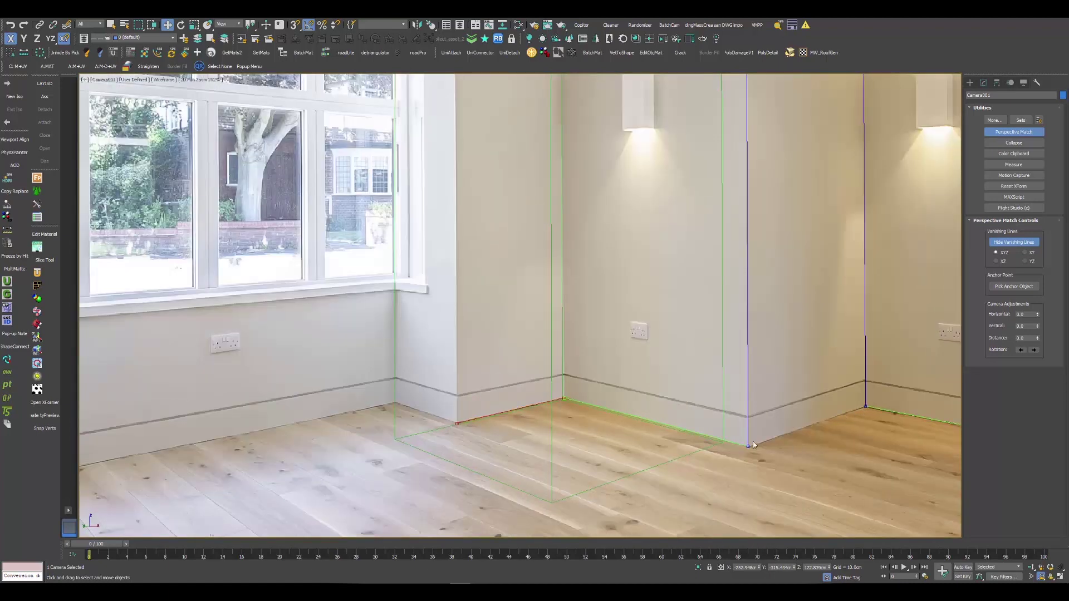
scroll(753, 441, up, 3)
drag(745, 455, 747, 456)
scroll(681, 415, down, 3)
middle_drag(606, 219, 646, 473)
scroll(528, 251, up, 1)
scroll(759, 312, down, 2)
middle_drag(759, 332, 638, 139)
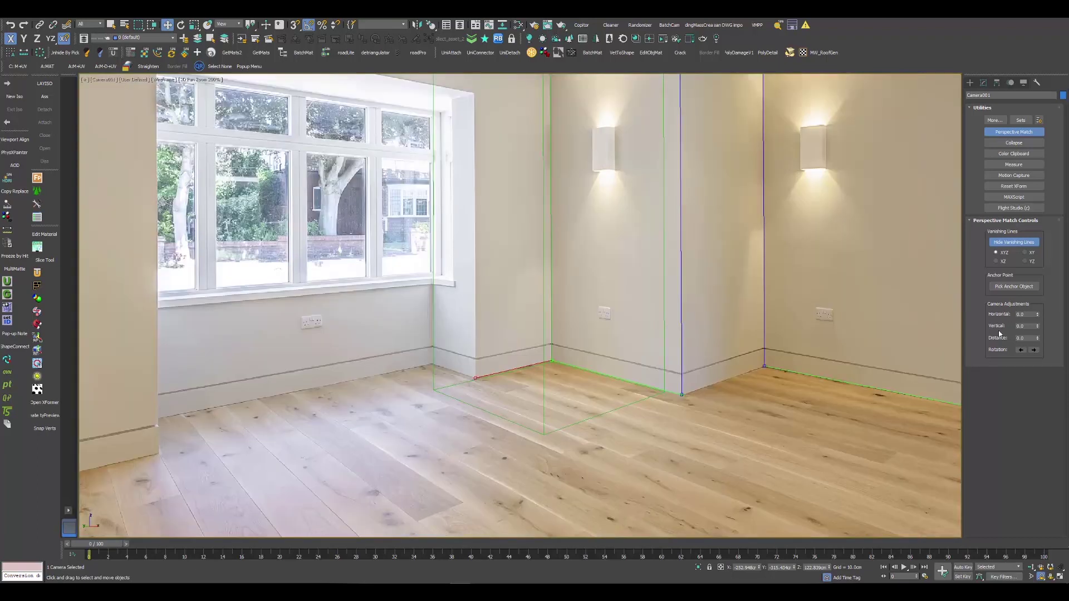
- Fine-tune the camera's distance adjustment so the box height fits between the floor and ceiling corners
drag(1037, 339, 1039, 349)
scroll(722, 278, down, 2)
middle_drag(667, 225, 630, 279)
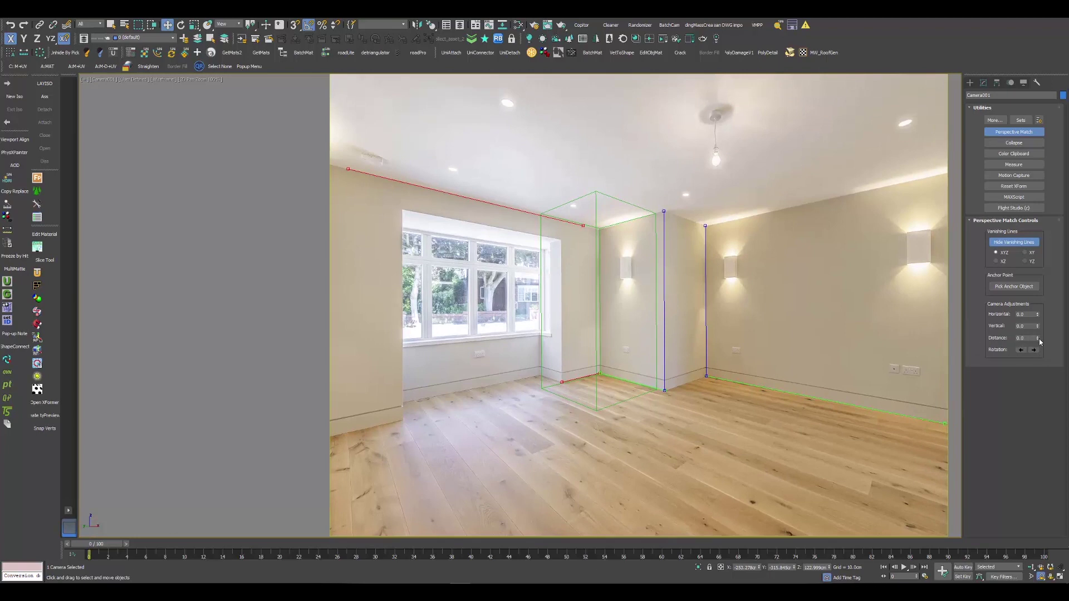
mouse_move(1037, 338)
mouse_down()
mouse_move(1037, 361)
mouse_move(1041, 345)
mouse_up()
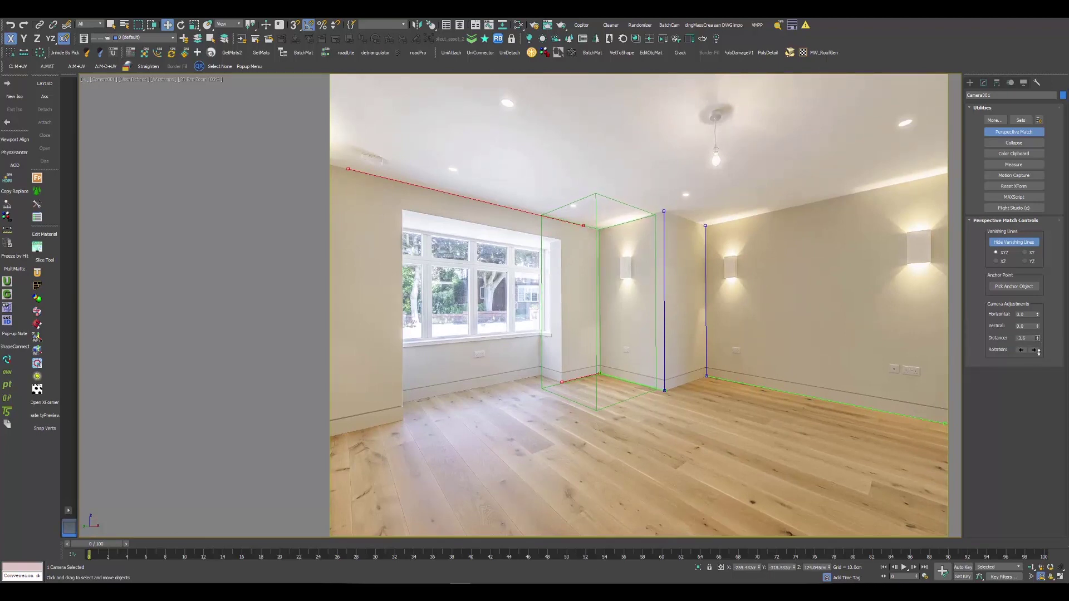
right_click(1037, 338)
scroll(619, 399, up, 4)
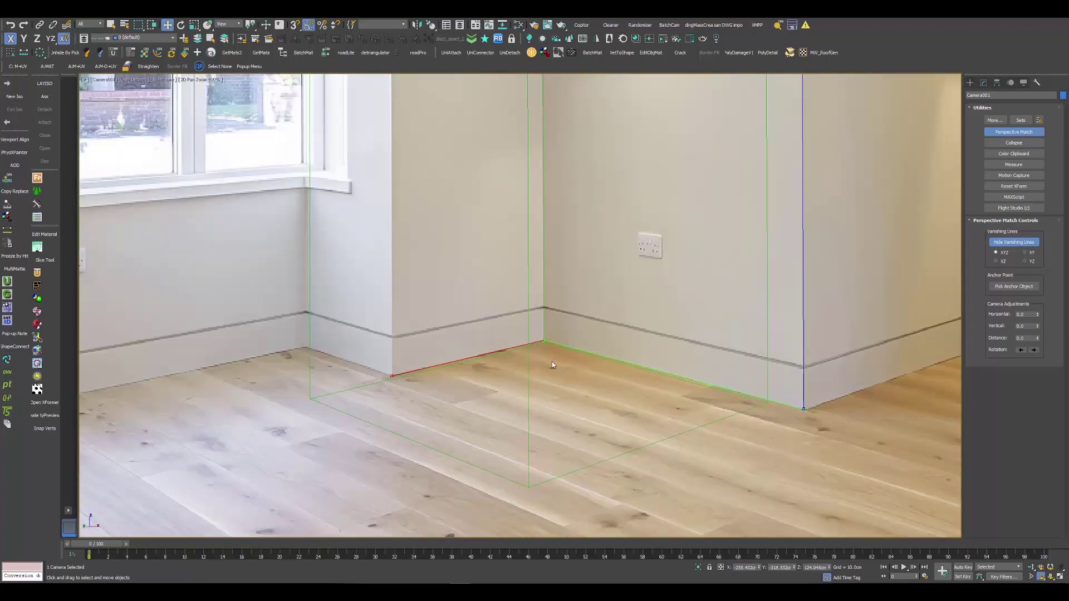
- Adjust the camera vertically to seat the box's back corner on the room's floor corner and exit 2D Pan Zoom Mode
drag(1037, 328, 1036, 333)
scroll(755, 307, down, 4)
middle_drag(734, 213, 718, 249)
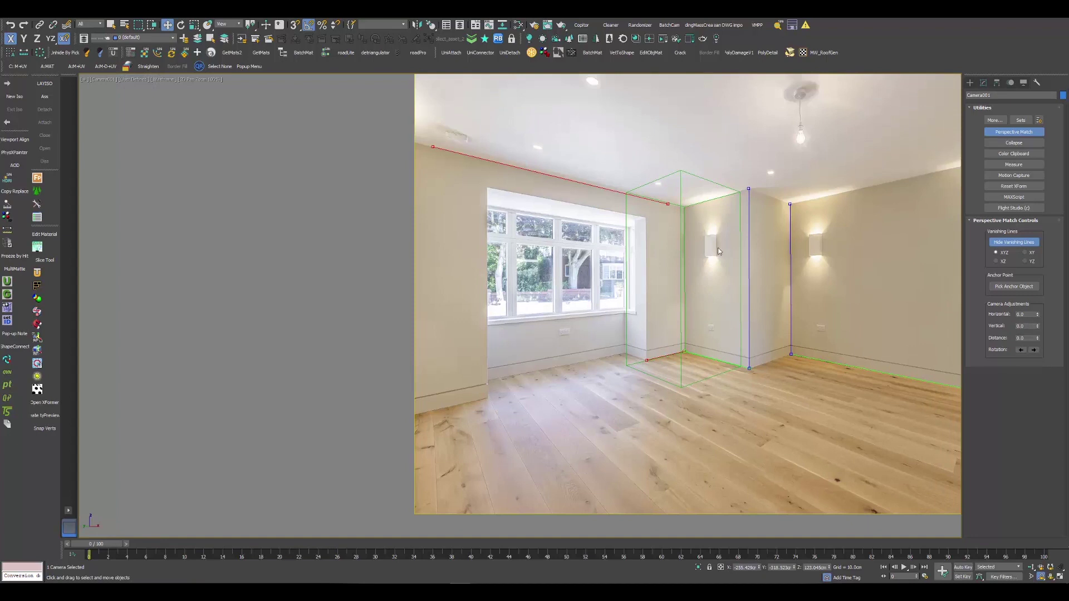
scroll(848, 229, up, 1)
scroll(746, 212, down, 1)
middle_drag(847, 228, 730, 241)
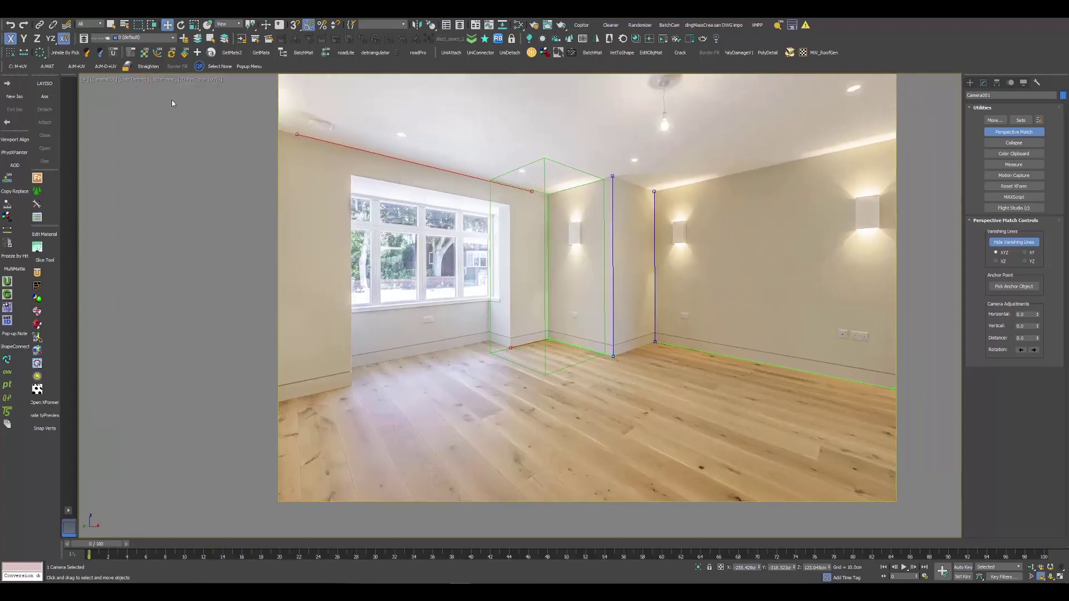
click(198, 81)
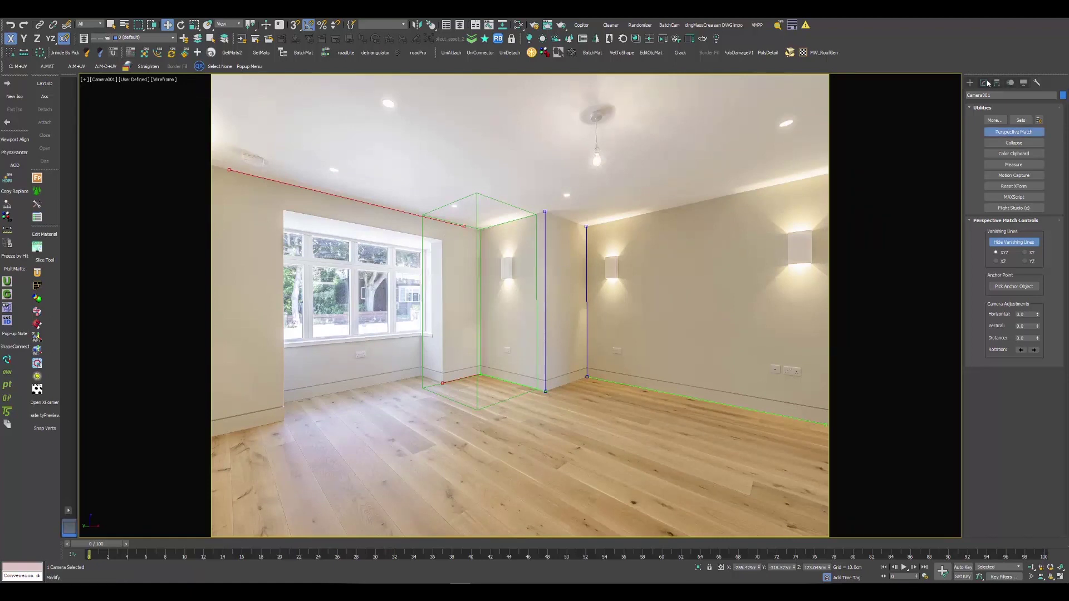
- Select the view's camera and lock its movement, rotation and scale on the X, Y and Z axes
click(108, 79)
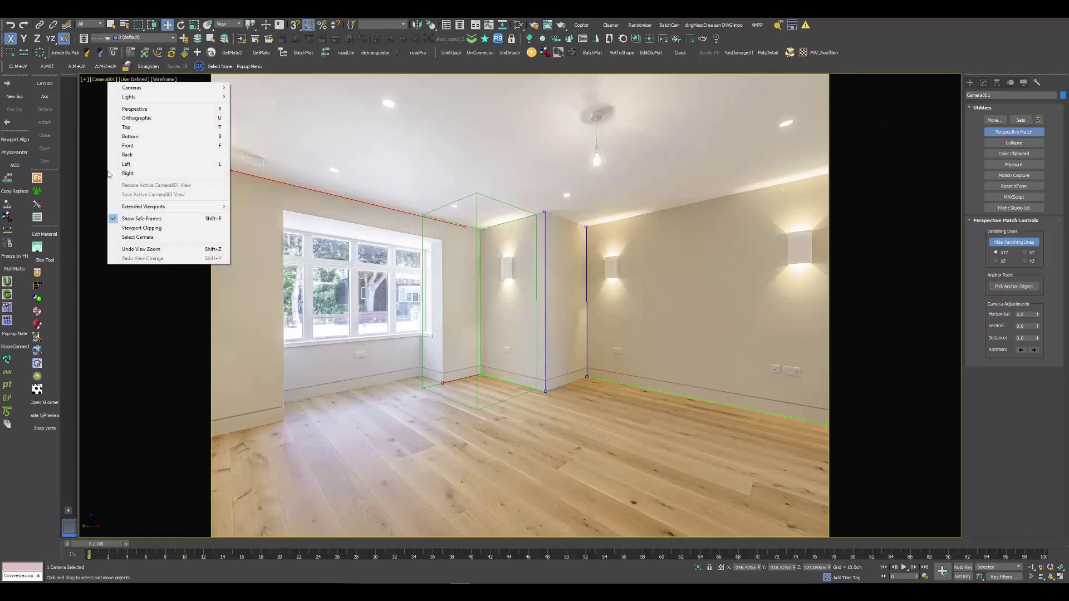
click(127, 237)
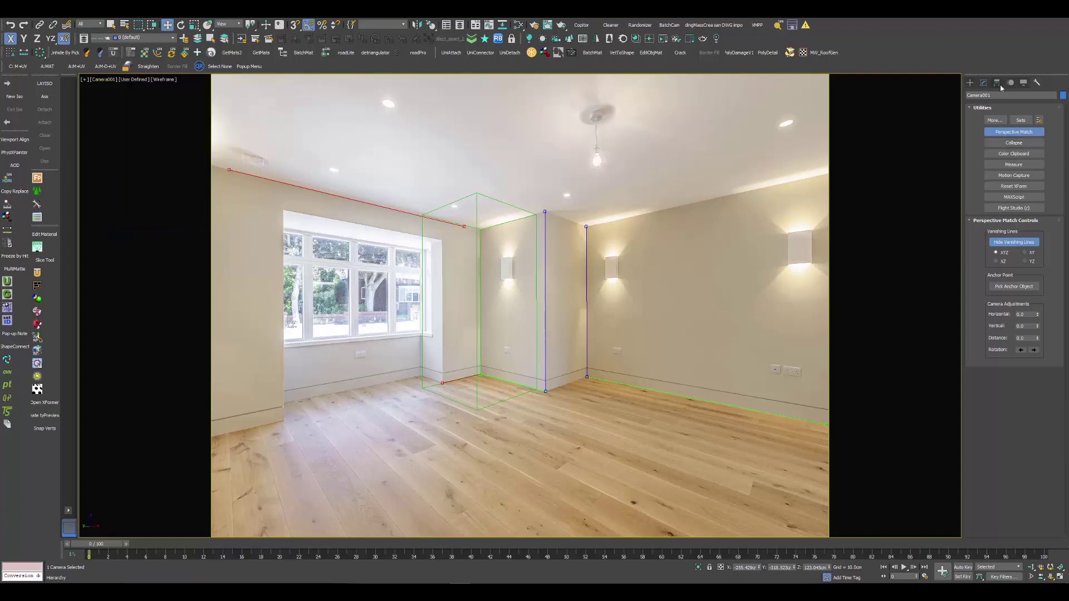
click(999, 83)
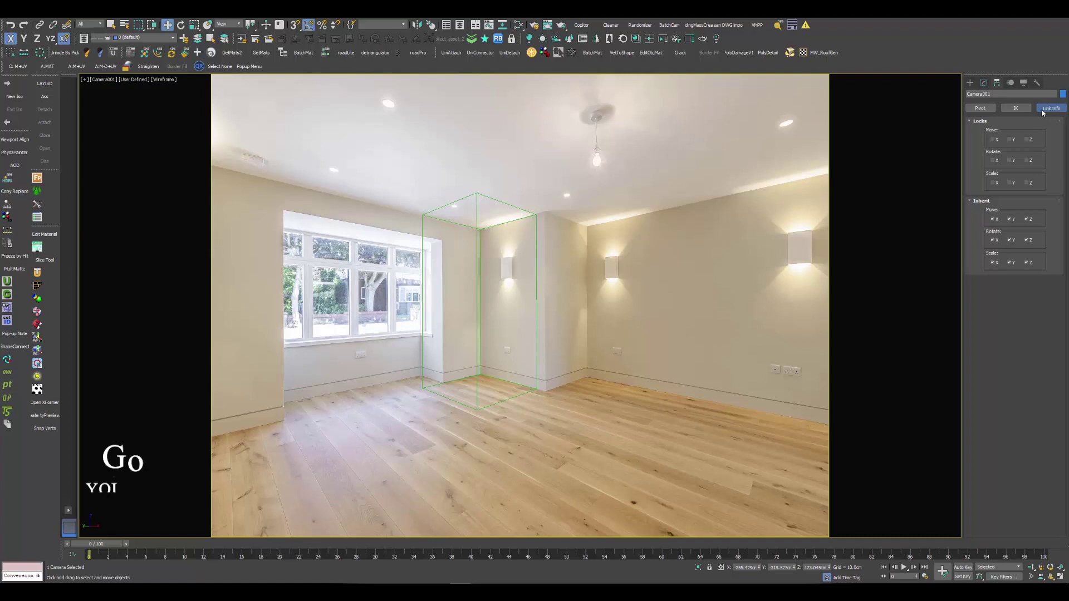
click(992, 139)
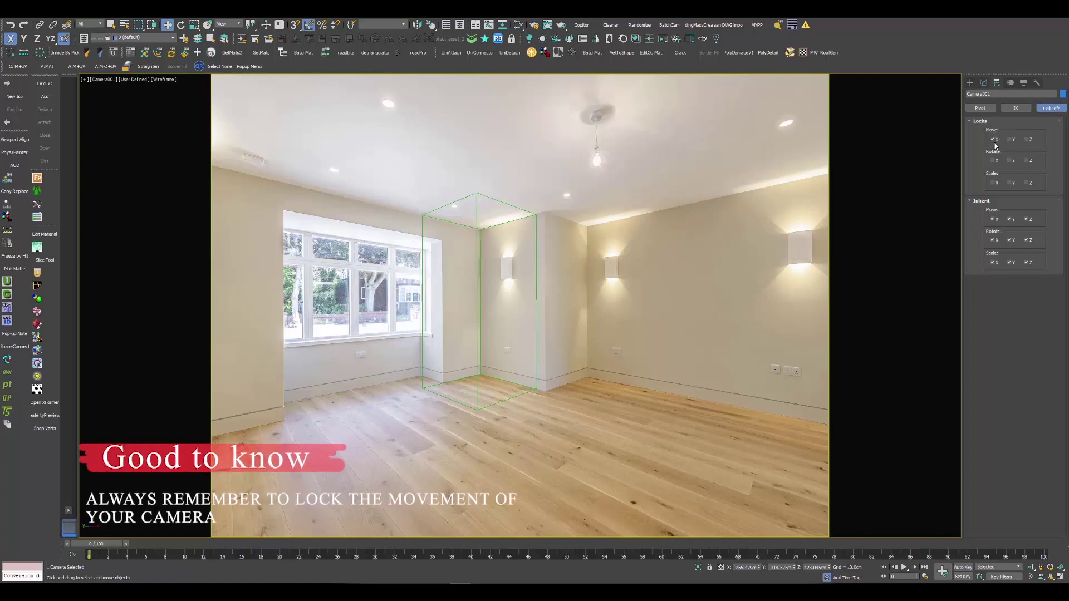
click(1009, 140)
click(1026, 139)
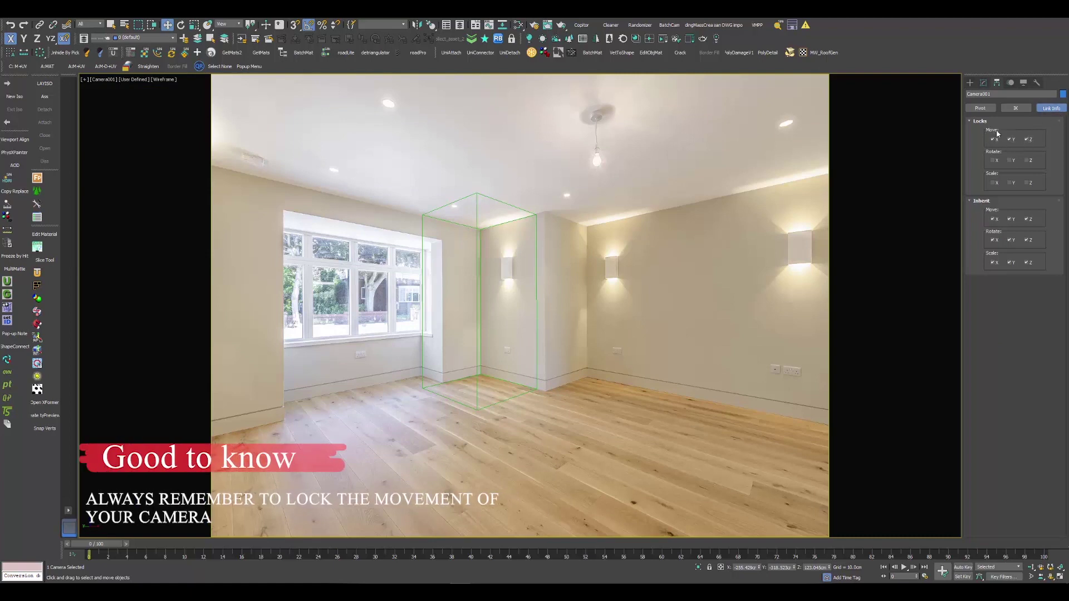
click(1027, 160)
click(1028, 182)
click(1010, 182)
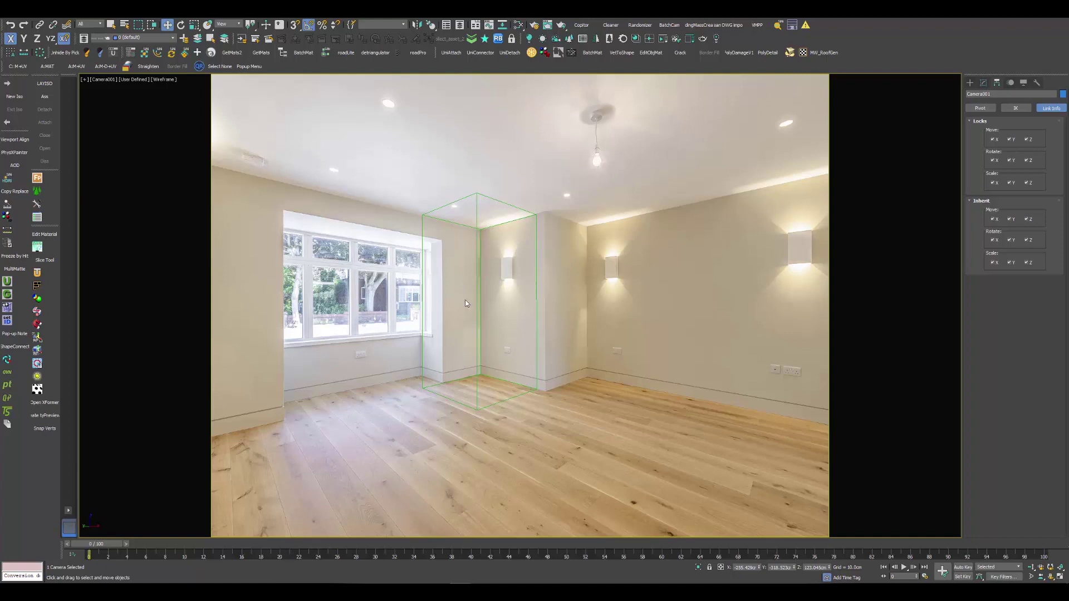
- Select the reference box and convert it to an Editable Poly
click(983, 82)
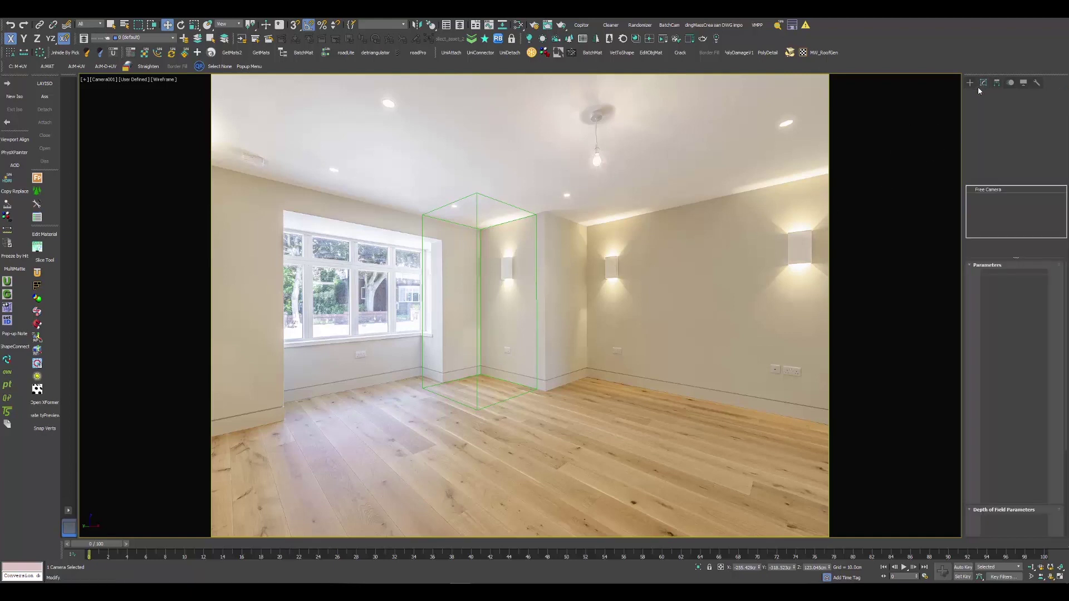
click(468, 205)
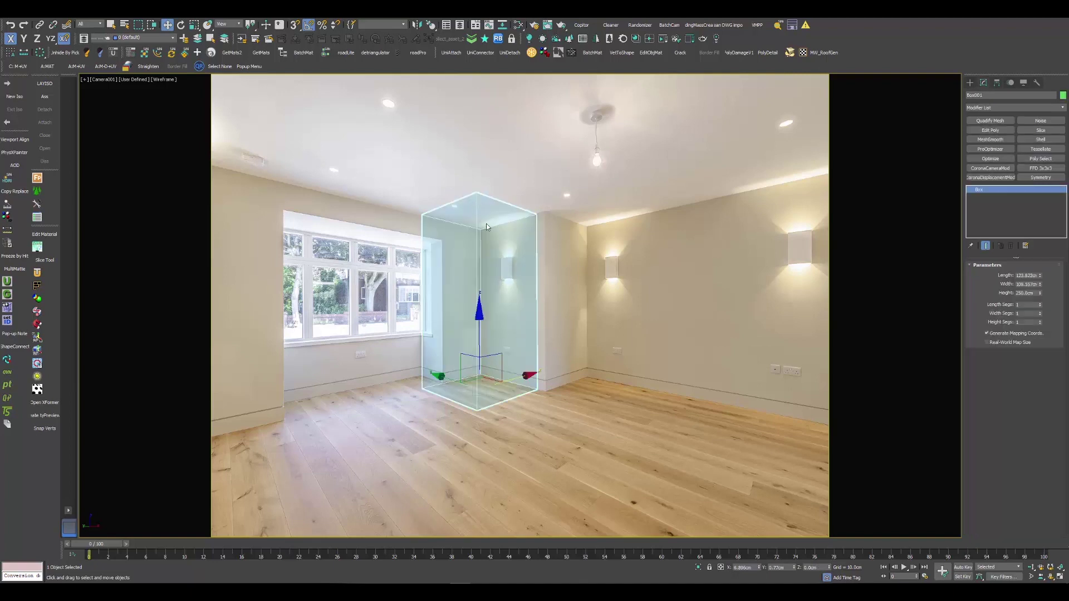
right_click(484, 222)
mouse_move(613, 319)
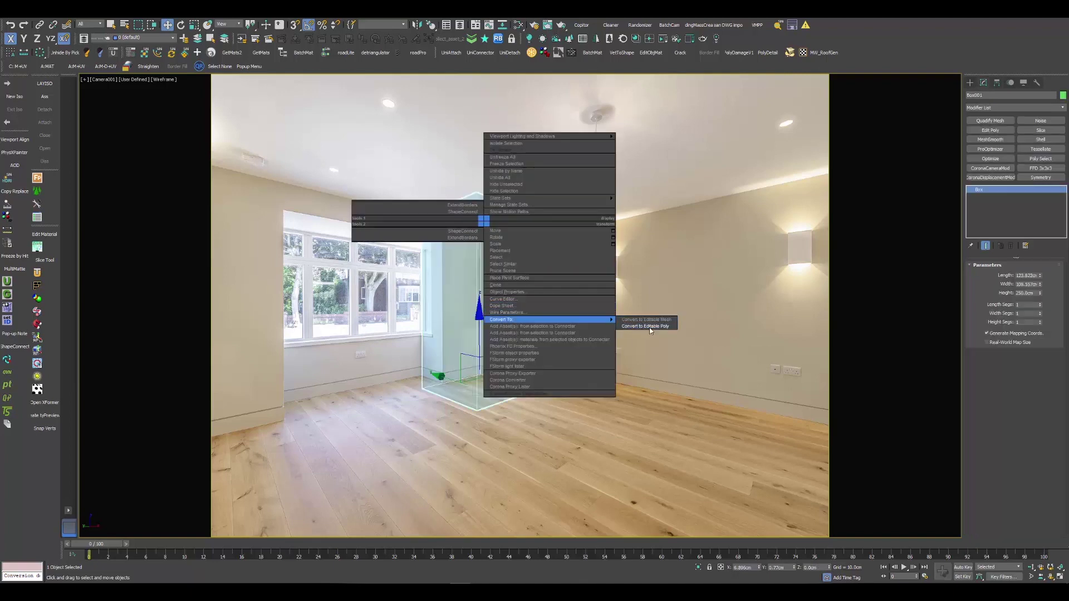
click(646, 326)
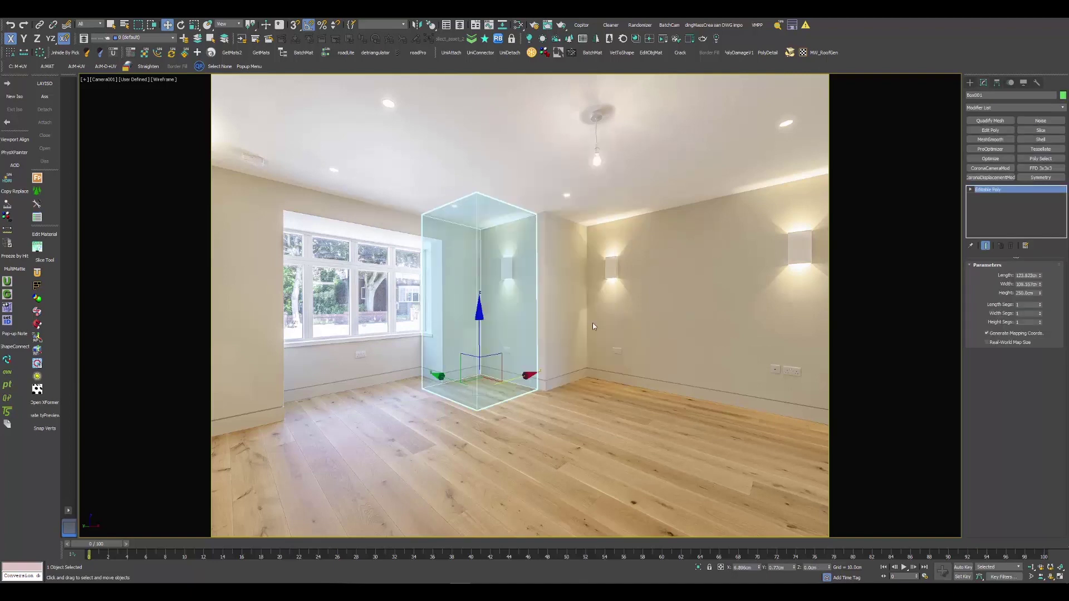
- Move the box's two camera-facing side polygons outward along Y and X until the box extends beyond the photo's frame
key(q)
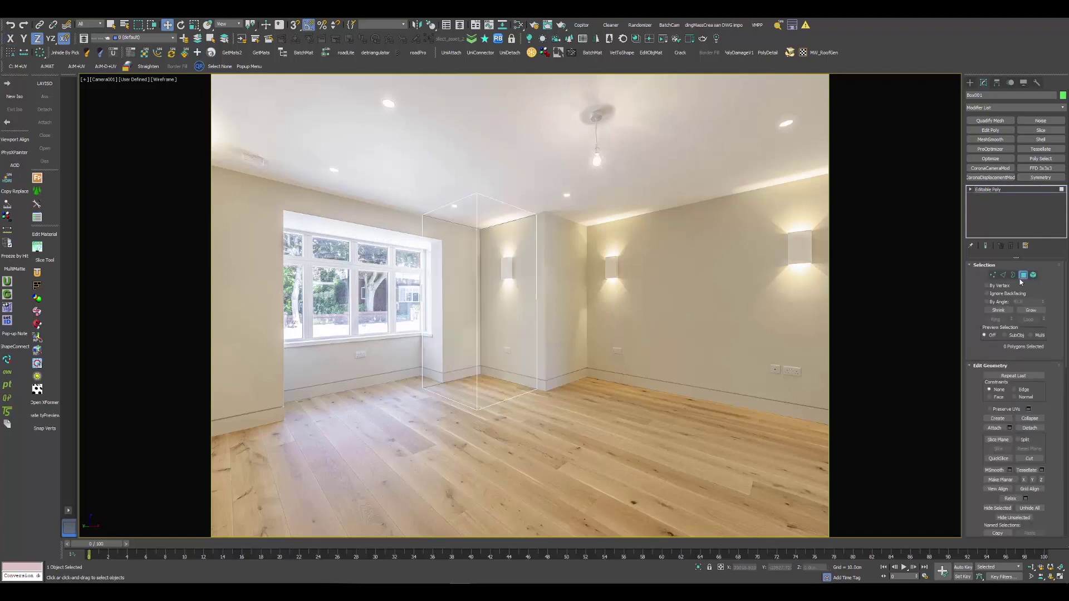
key(w)
key(4)
click(507, 312)
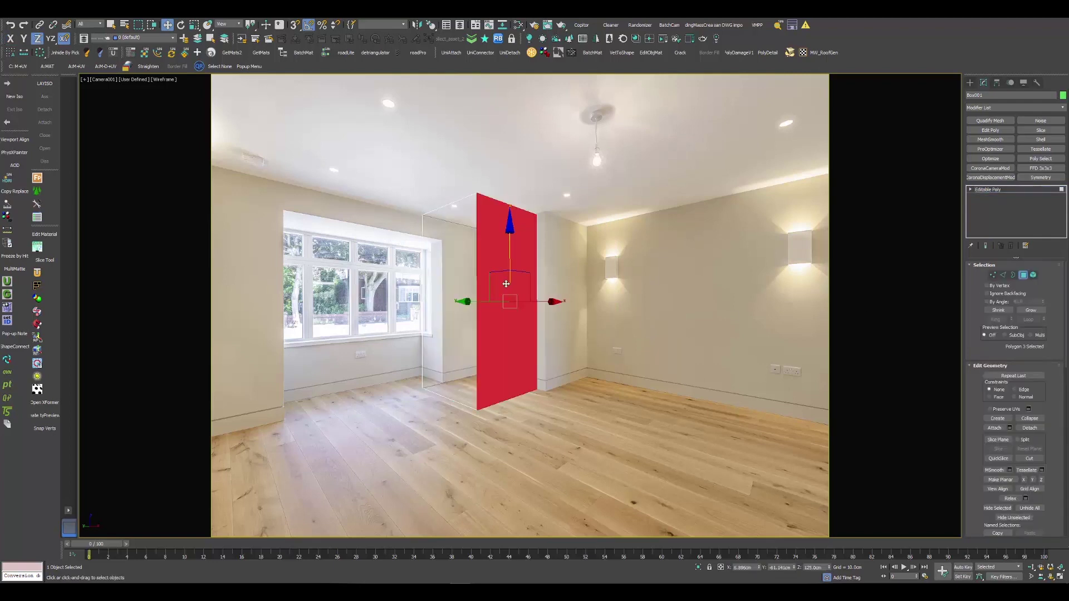
drag(481, 301, 406, 296)
right_click(406, 296)
drag(568, 301, 171, 298)
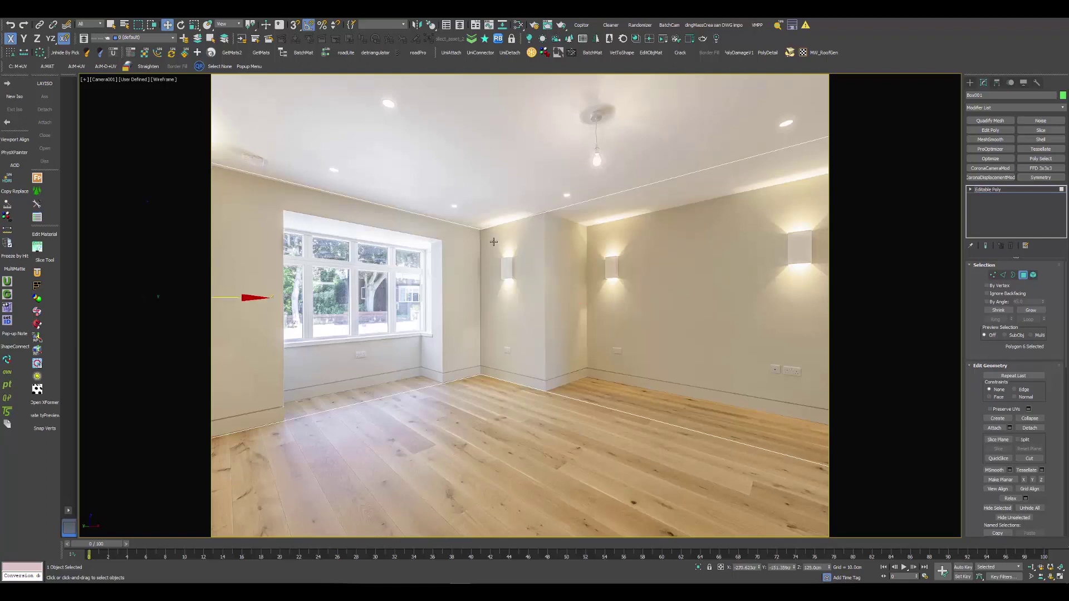
- Connect the right wall's ceiling and floor edges with a vertical edge and move it along Y to the protruding wall's outer corner
key(2)
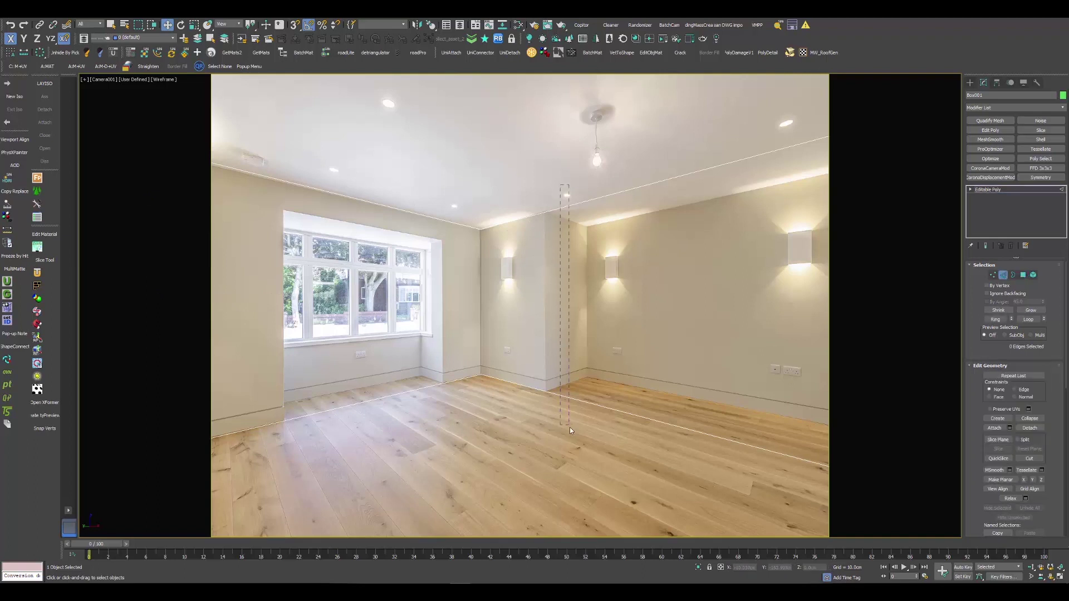
drag(648, 429, 648, 429)
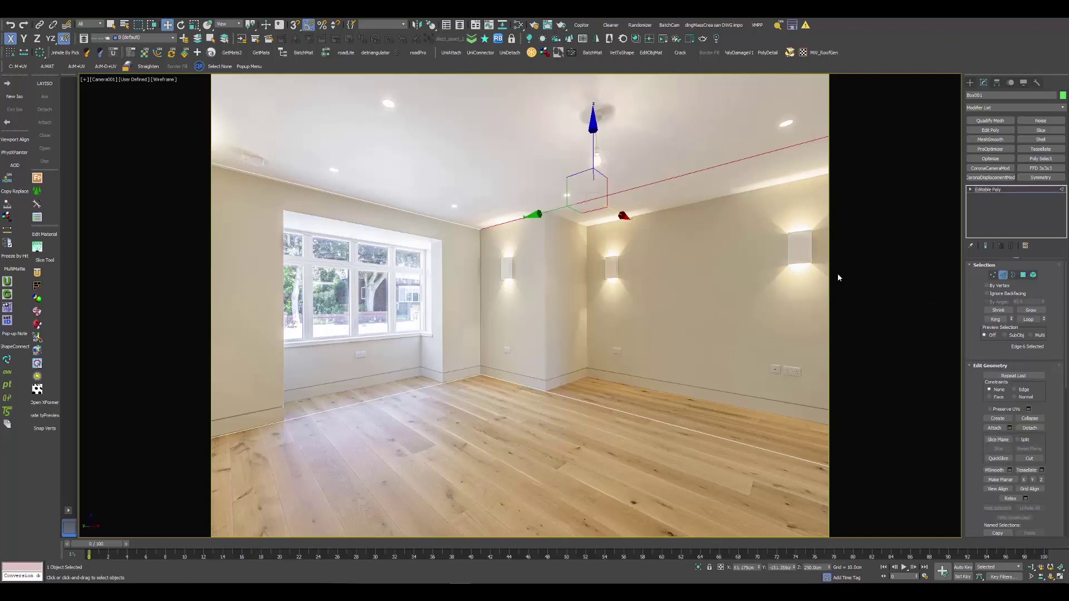
click(1003, 275)
key(2)
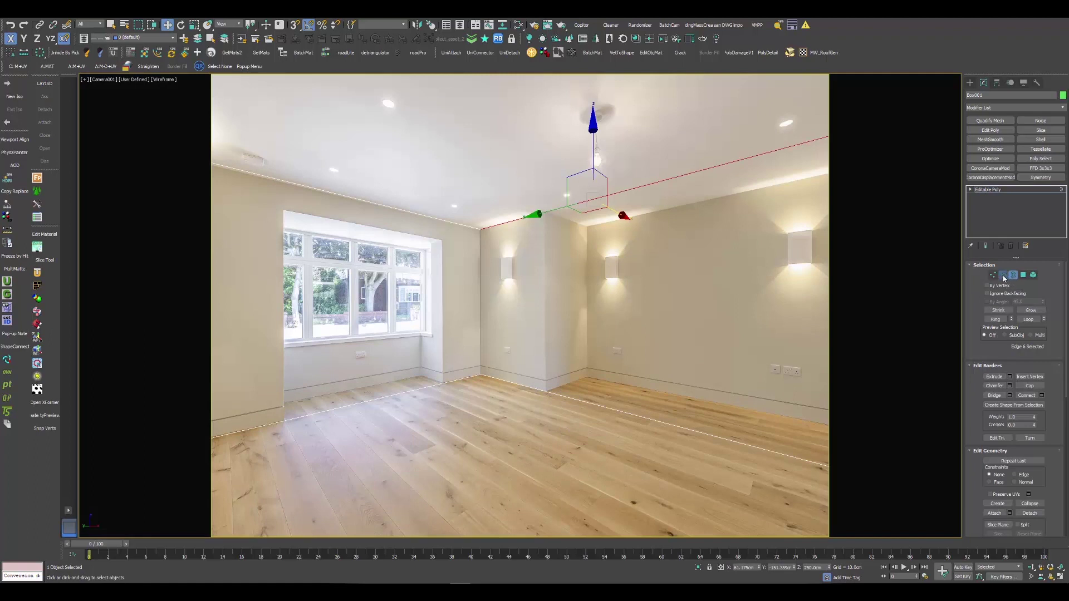
drag(559, 431, 555, 437)
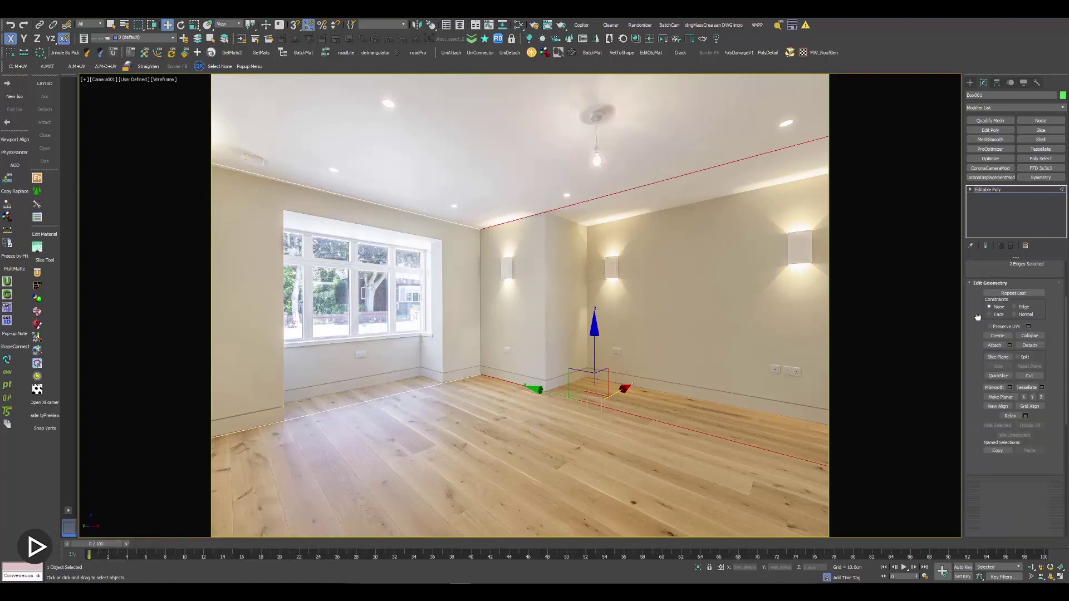
scroll(977, 317, down, 3)
click(670, 365)
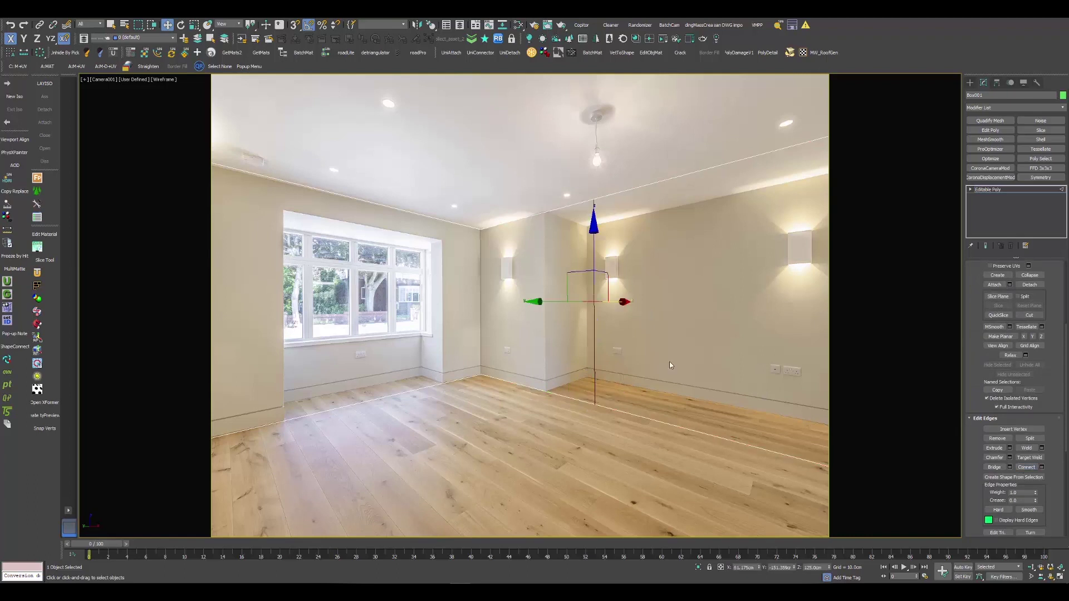
drag(557, 305, 507, 304)
- Connect the remaining right-hand ceiling and floor edges with another vertical edge and move it along Y and X to the recess corner
drag(611, 484, 611, 484)
click(1026, 467)
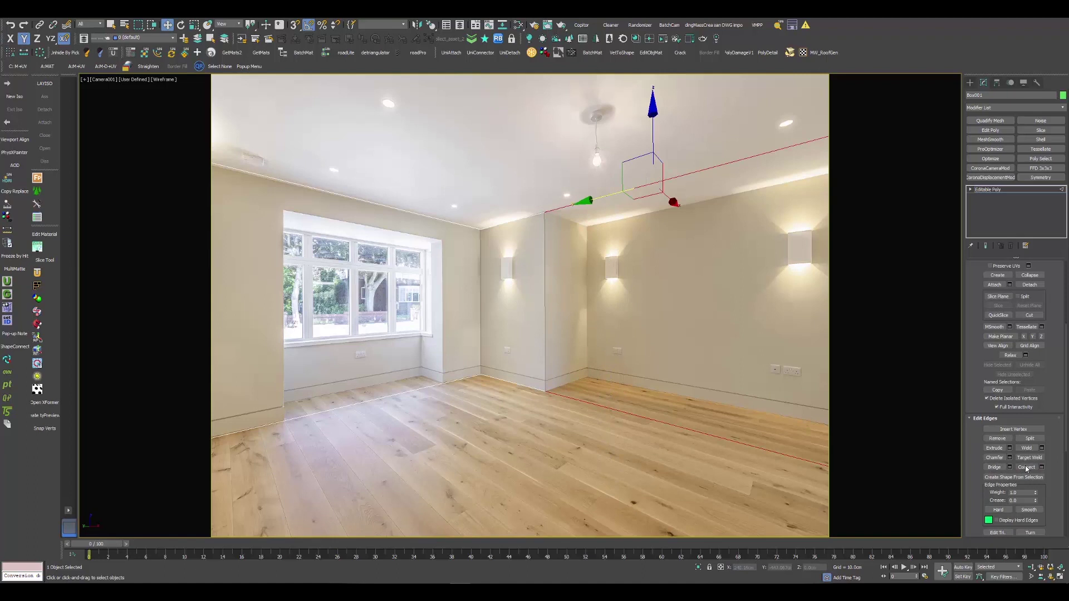
drag(608, 302, 520, 301)
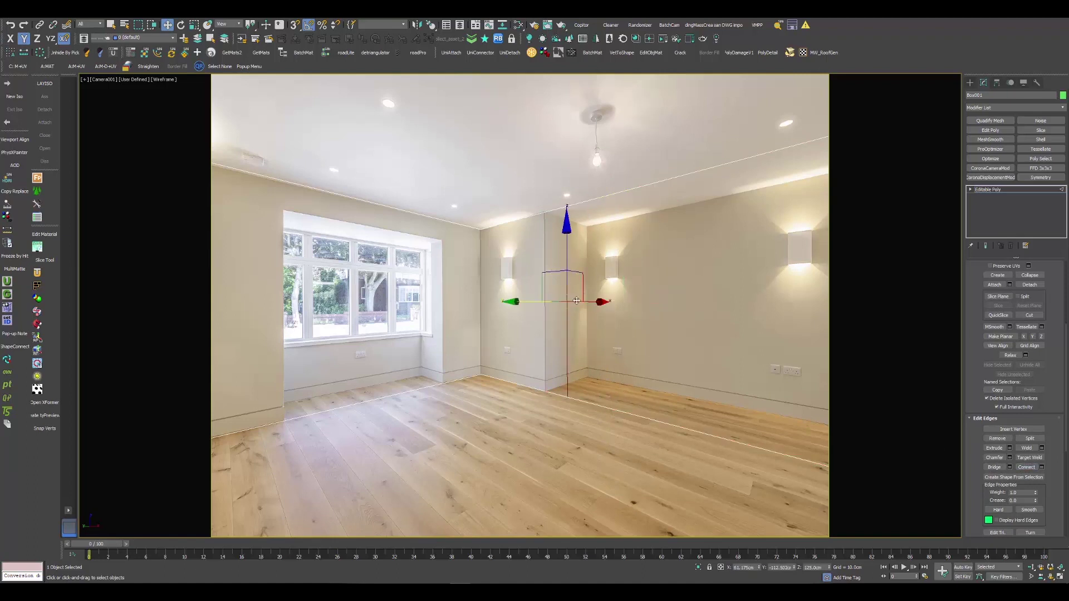
key(F5)
drag(592, 303, 551, 342)
key(F6)
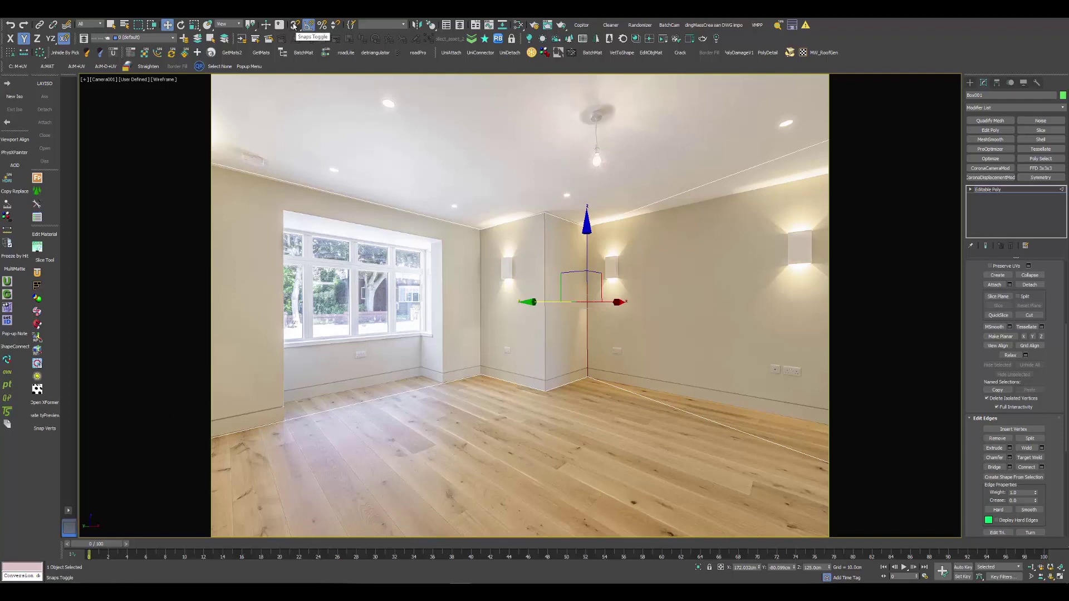
- Snap the recess corner edge along Y to the outer corner's vertex, turn snapping off and fine-tune the edge along X
key(s)
drag(552, 307, 542, 391)
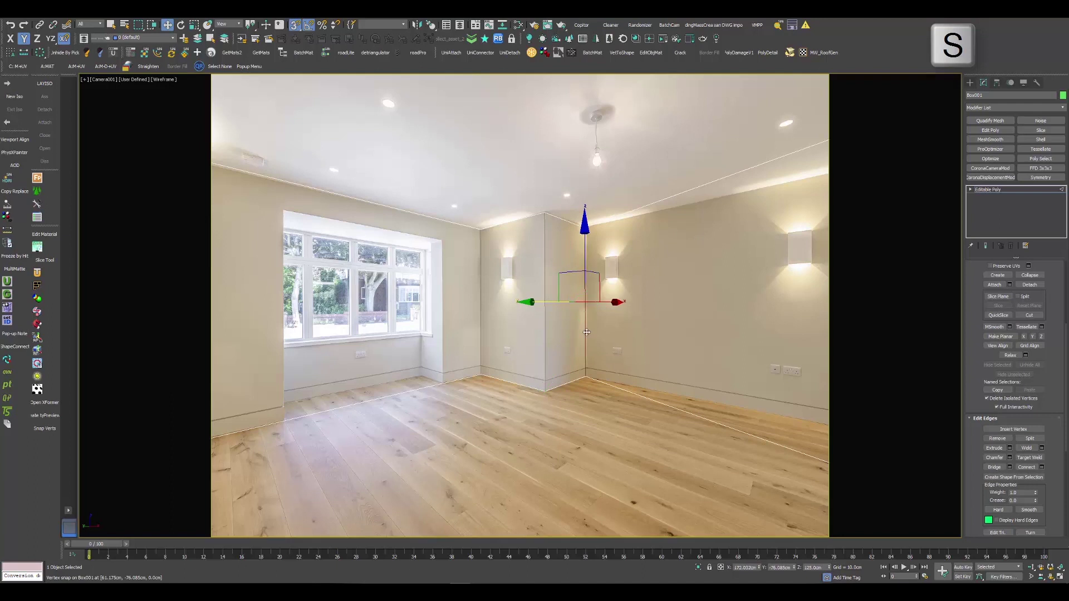
key(s)
drag(604, 309, 607, 305)
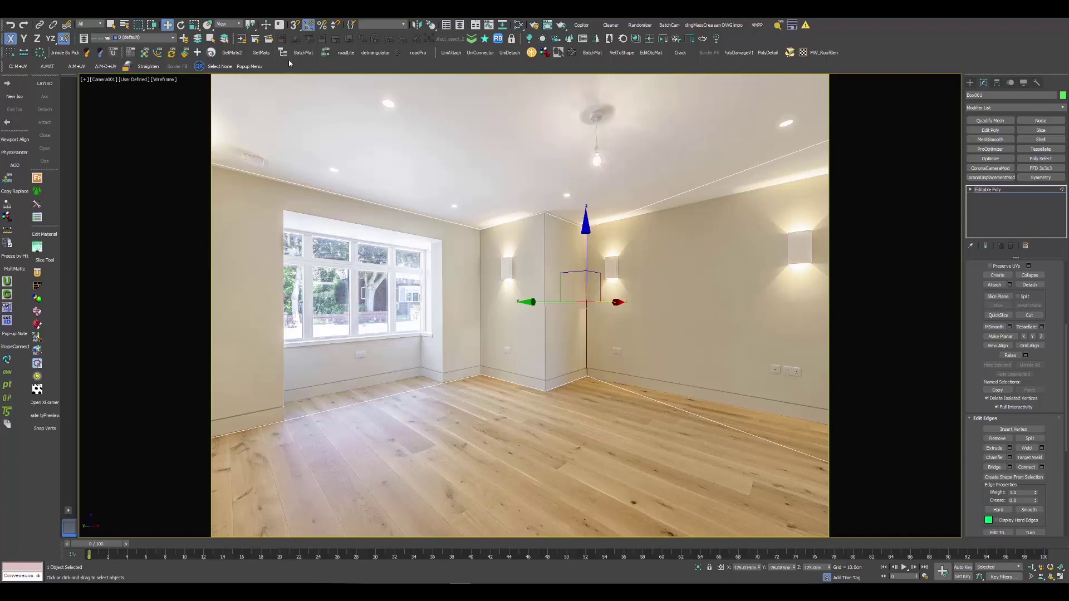
- Try extra snap types such as Grid Points, Endpoint, Midpoint and Edge/Segment, clear them all and leave only Vertex enabled
right_click(294, 26)
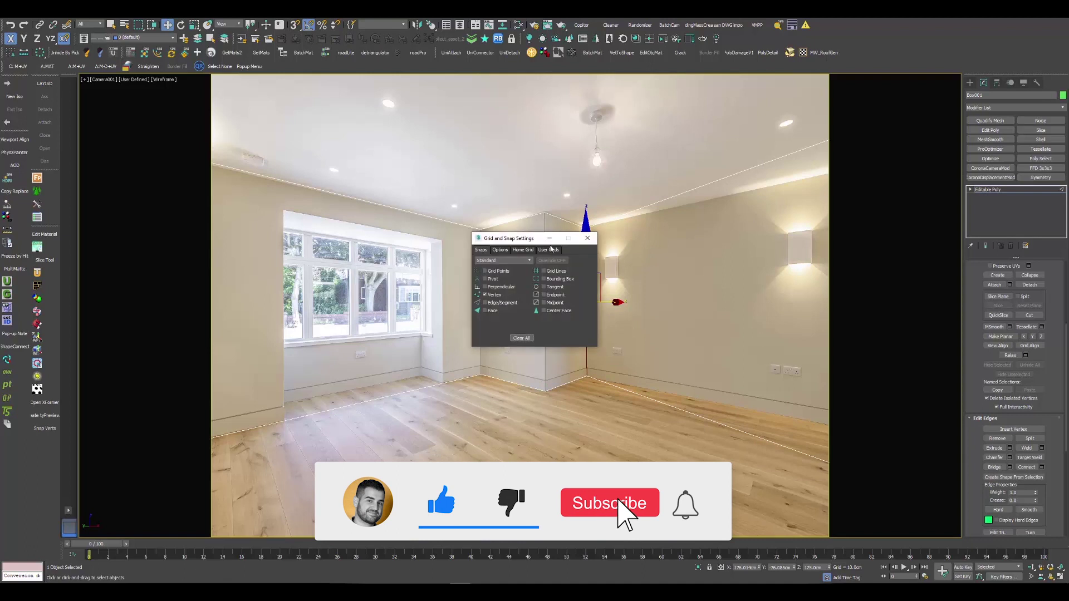
click(556, 310)
click(552, 303)
click(549, 295)
click(556, 287)
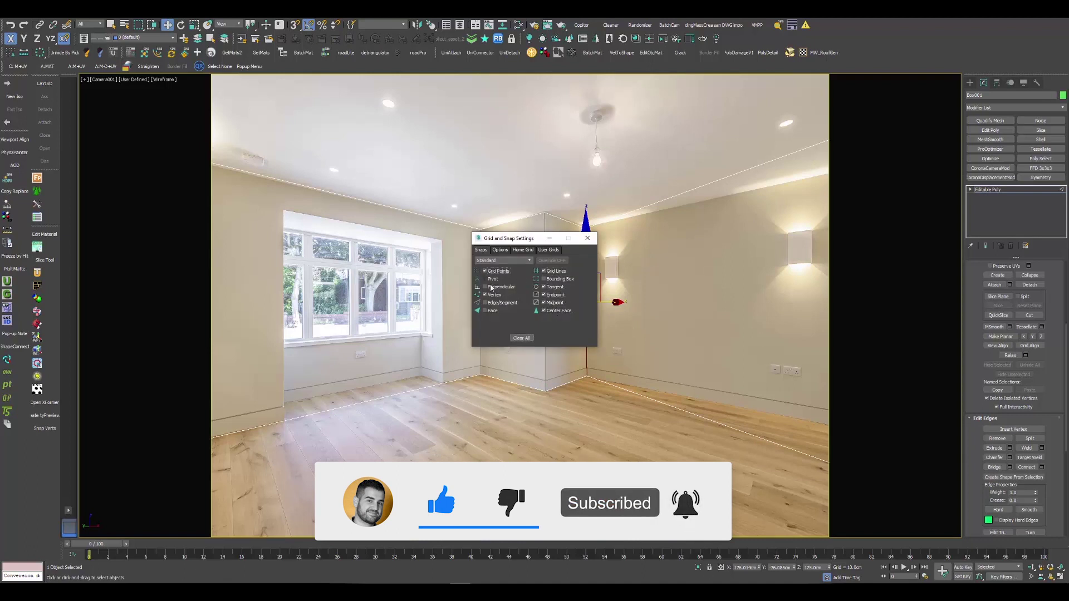
click(500, 303)
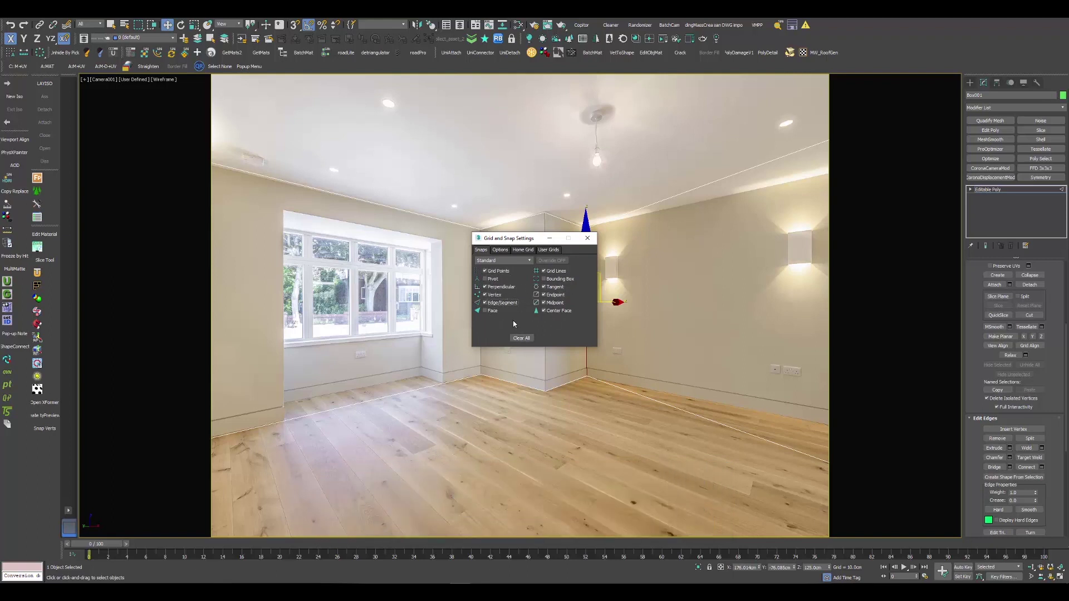
click(521, 338)
click(485, 294)
mouse_move(522, 244)
mouse_down()
mouse_move(539, 251)
mouse_move(523, 250)
mouse_up()
click(588, 245)
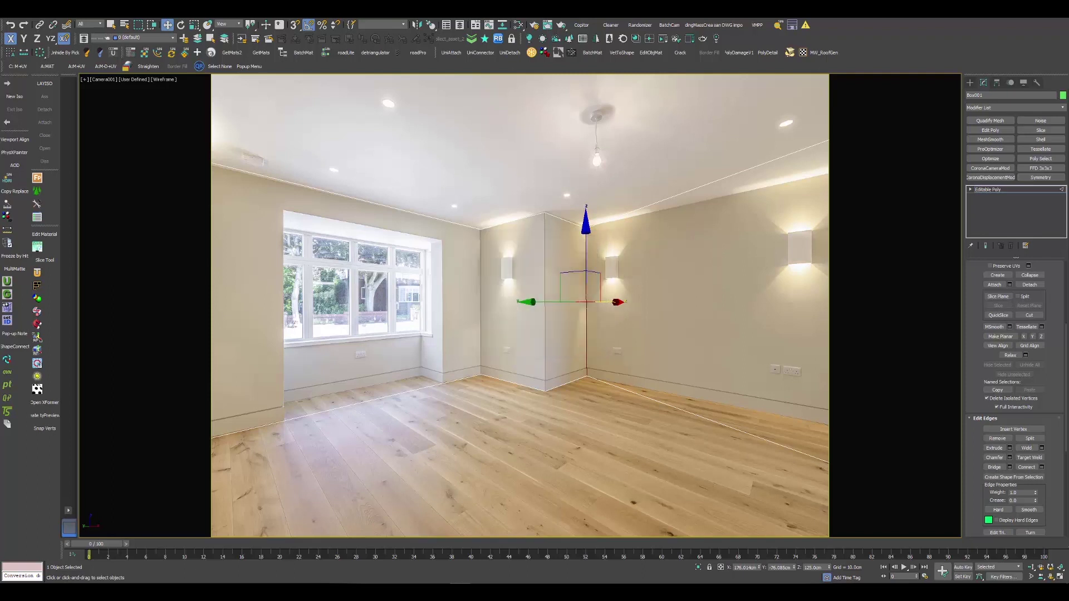
right_click(295, 25)
mouse_move(514, 245)
mouse_down()
mouse_move(498, 240)
mouse_move(508, 232)
mouse_up()
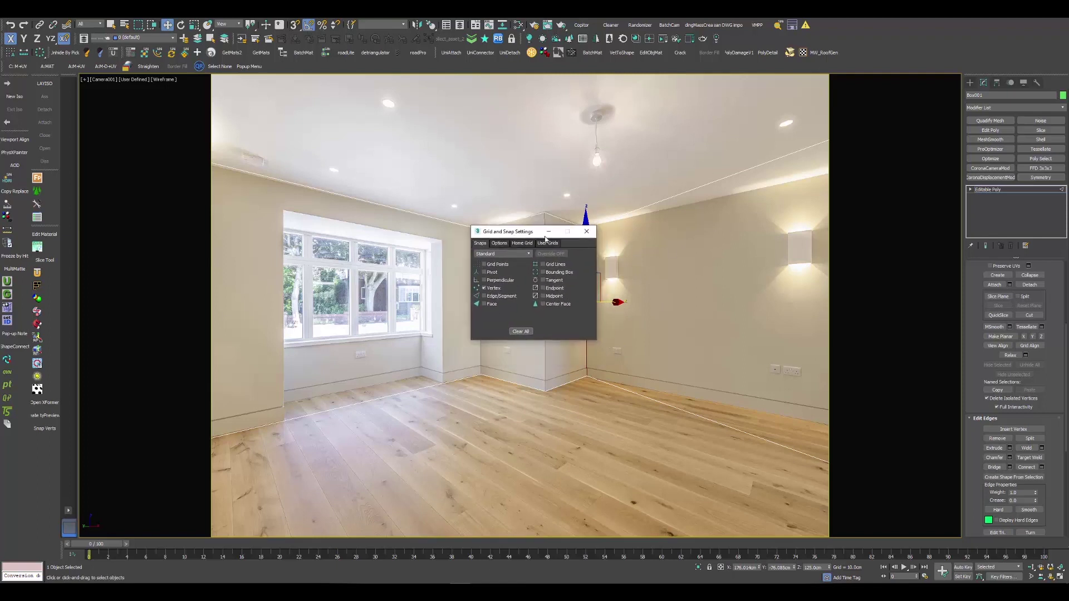
click(586, 231)
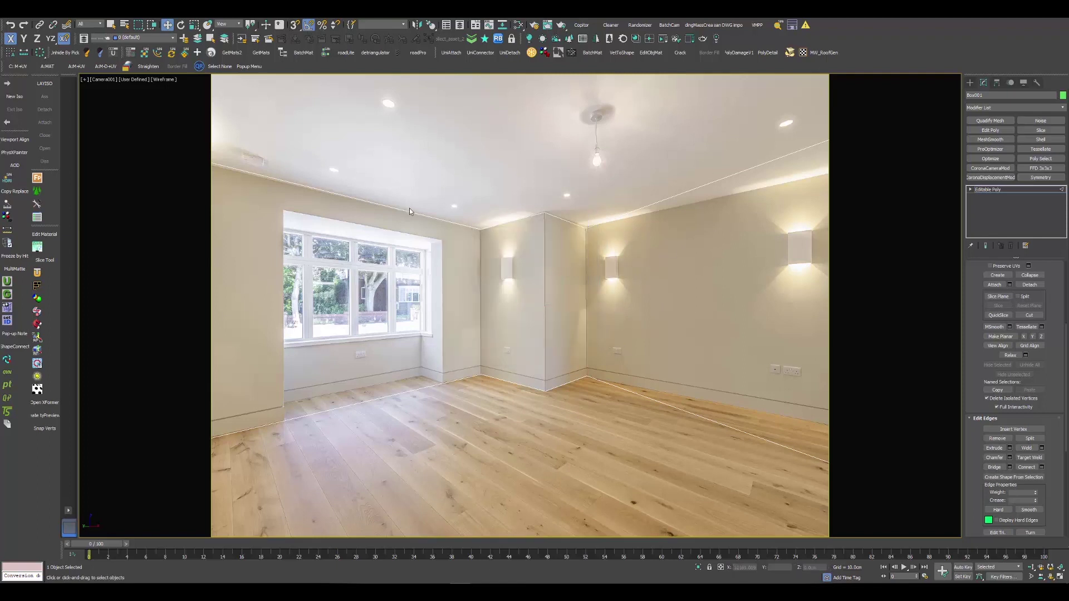
- Connect the window wall's ceiling and floor edges with a vertical edge and move it along X to the window recess's right side
drag(409, 208, 401, 460)
right_click(365, 361)
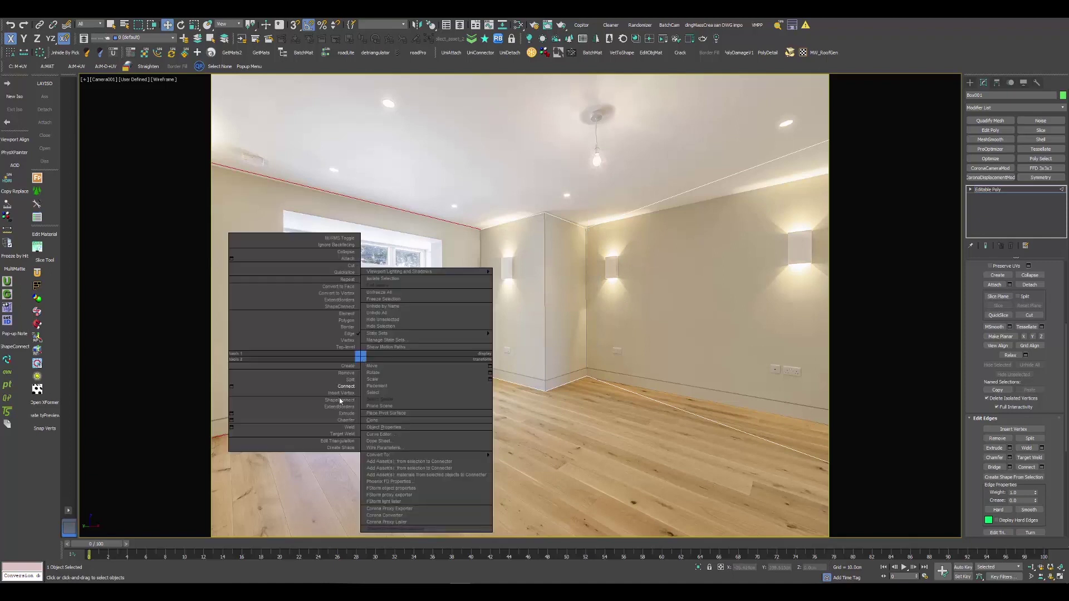
click(341, 388)
drag(469, 303, 493, 309)
- Connect the remaining ceiling and floor edges of the window wall and move the new vertical edge along X to the recess's left side
drag(385, 175, 379, 457)
right_click(367, 312)
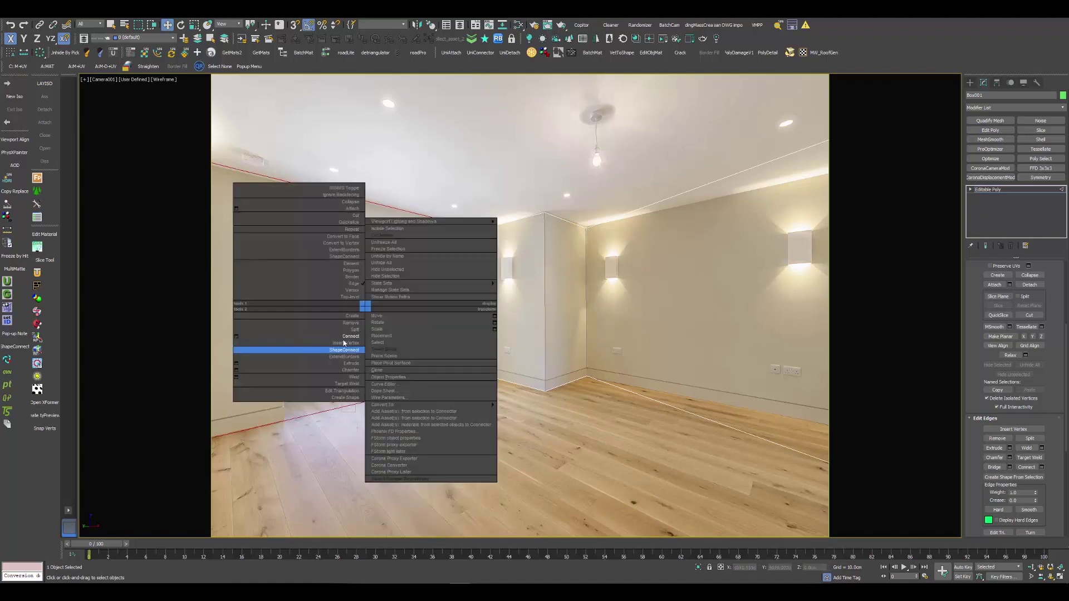
click(346, 336)
drag(369, 306, 338, 309)
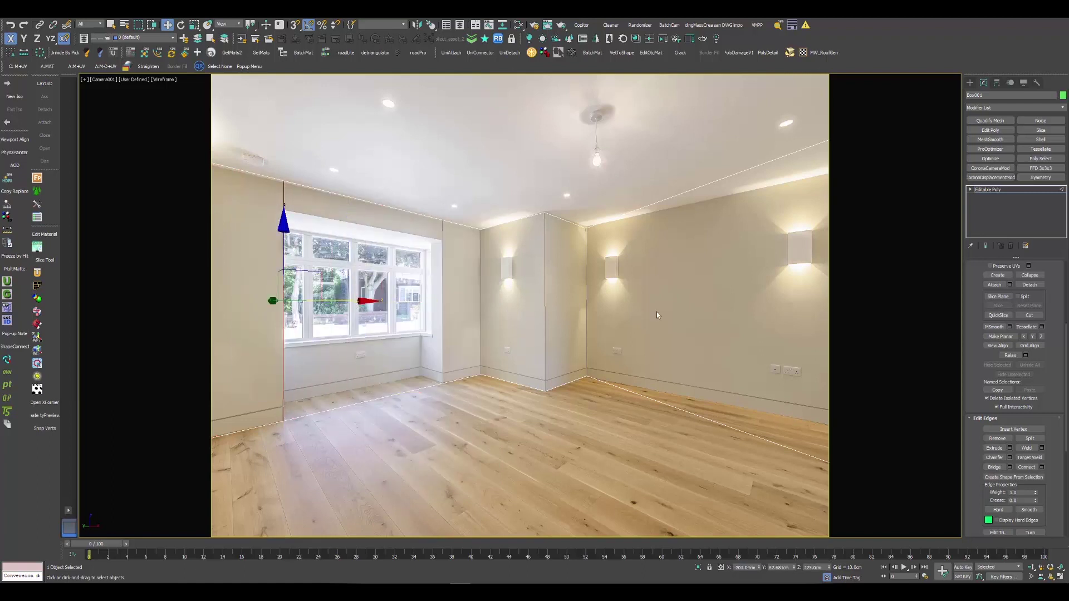
- Show the box in a maximised wireframe Perspective view and select the vertices at the near end of the slanted right wall
click(787, 154)
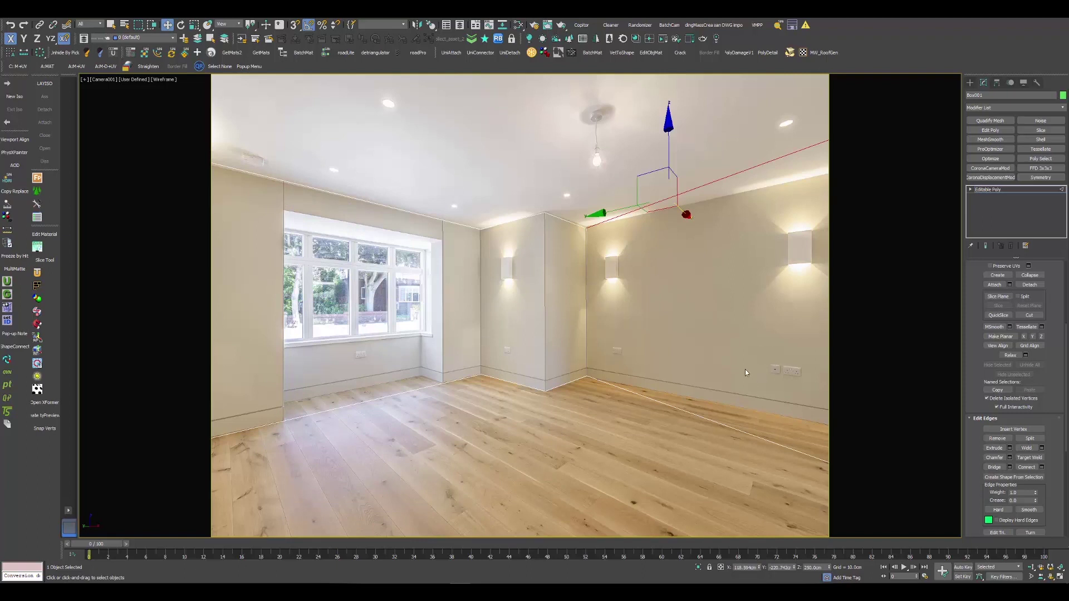
key(alt+w)
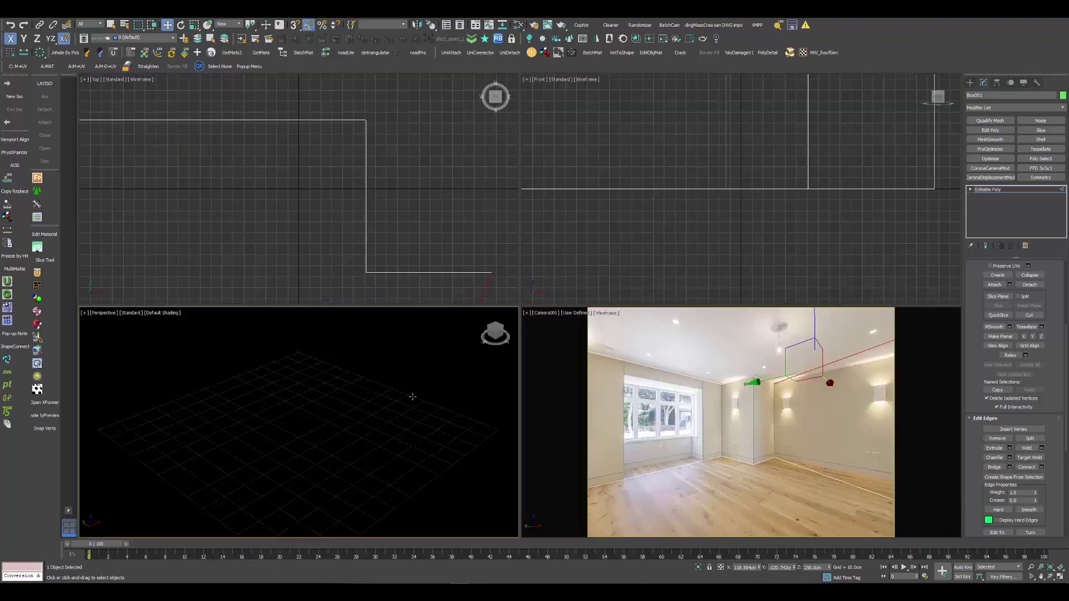
key(alt+w)
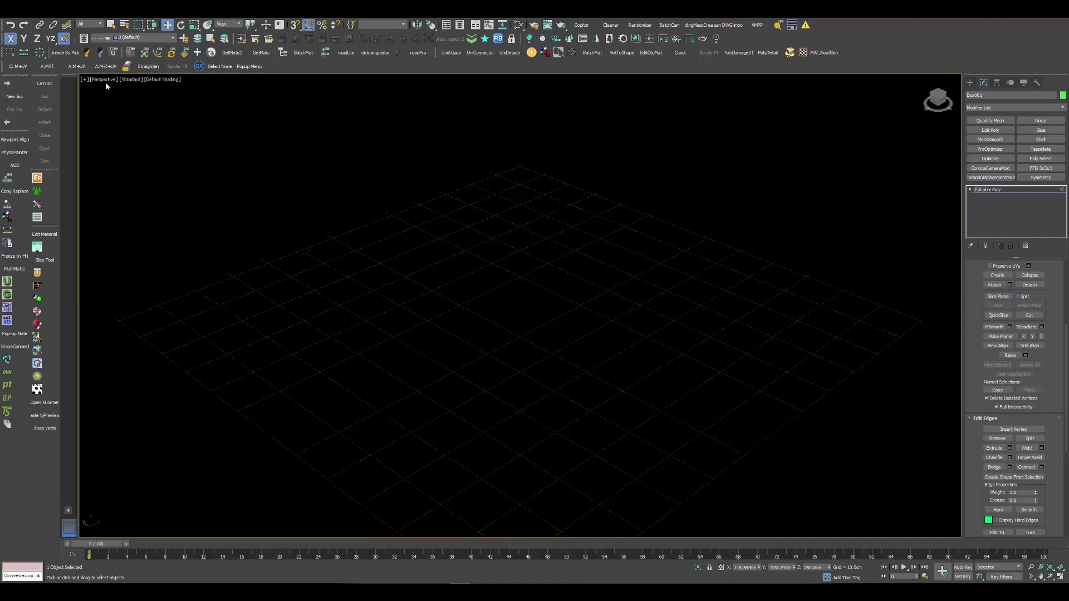
scroll(99, 81, down, 3)
alt+middle_drag(422, 262, 590, 305)
scroll(479, 250, down, 6)
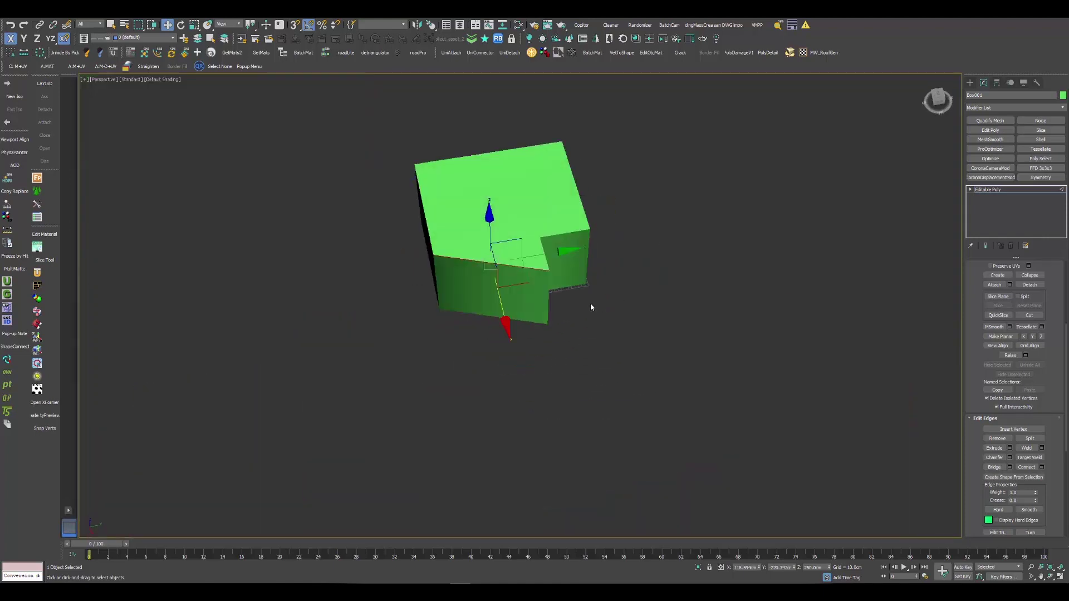
key(1)
alt+middle_drag(412, 288, 558, 373)
drag(558, 373, 508, 298)
alt+middle_drag(515, 308, 556, 334)
key(F3)
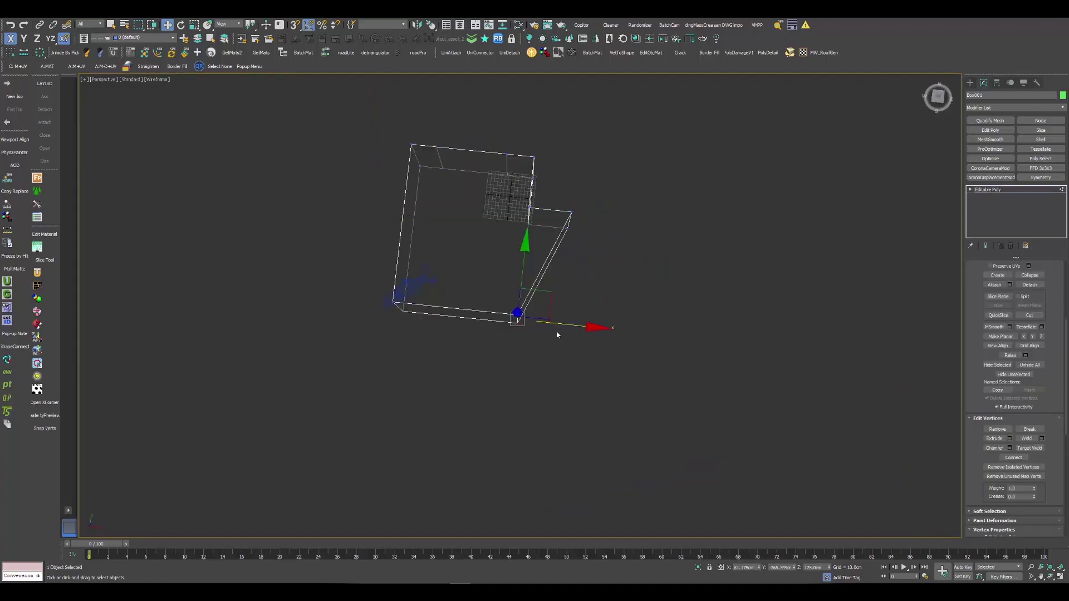
- Snap the selected vertices along X in line with the recess corner to straighten the right wall and return to the camera view
key(s)
key(s)
key(s)
drag(562, 326, 570, 213)
alt+middle_drag(501, 336, 468, 365)
key(1)
key(c)
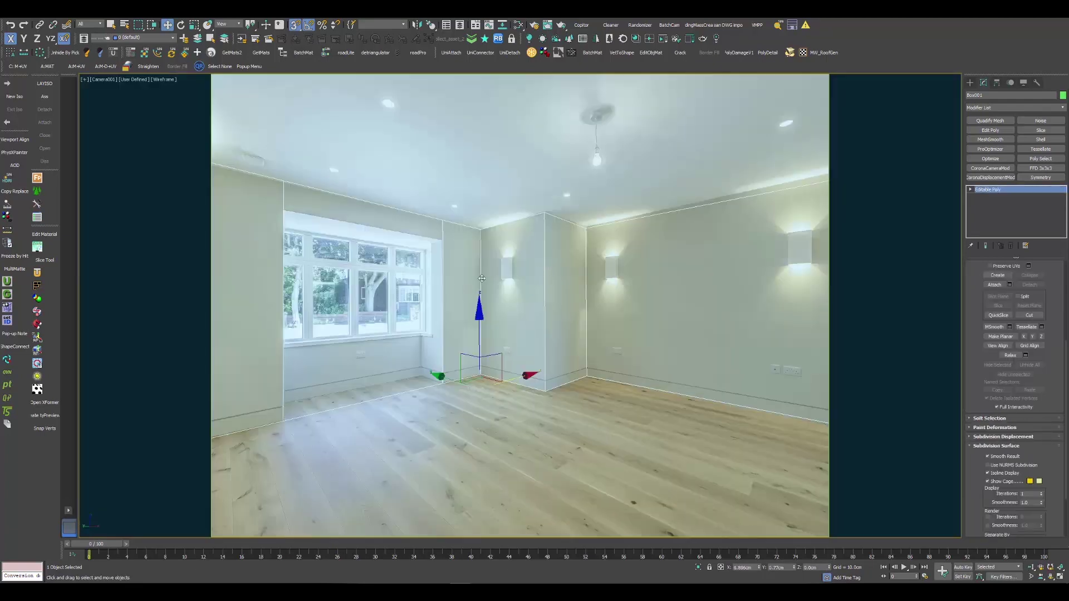
- Connect the two vertical edges beside the window with a horizontal edge, with snapping off, and move it along Z to the window opening's top
key(2)
drag(281, 295, 272, 296)
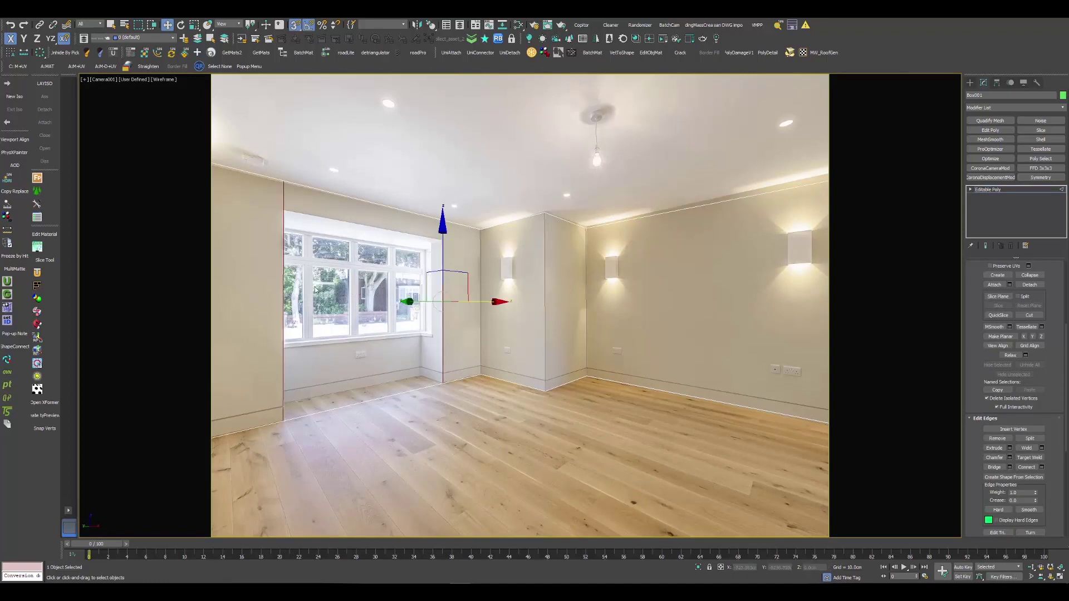
key(s)
right_click(330, 282)
click(309, 317)
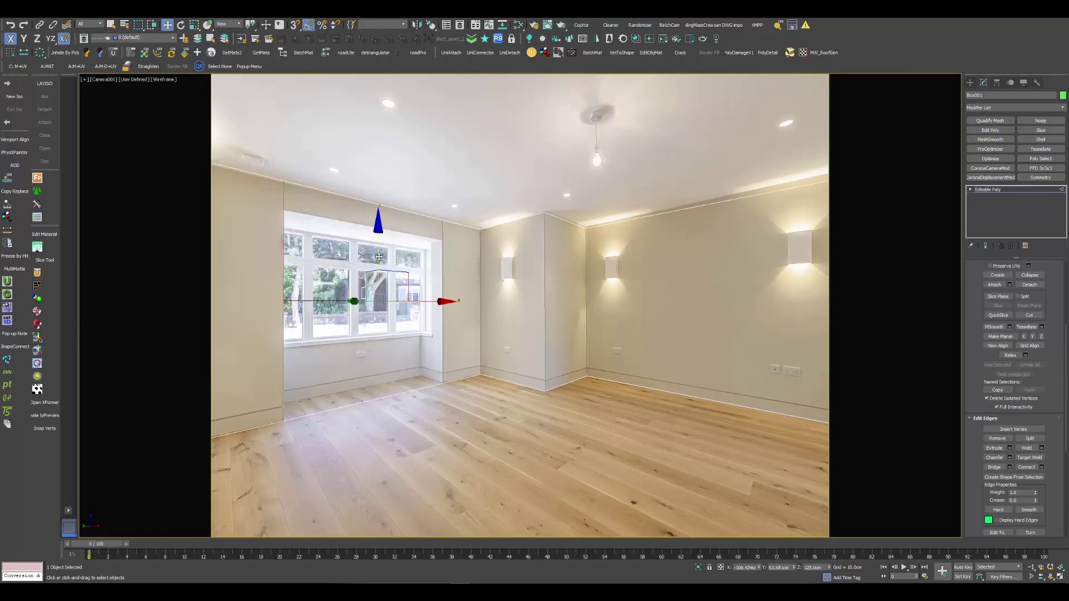
key(F7)
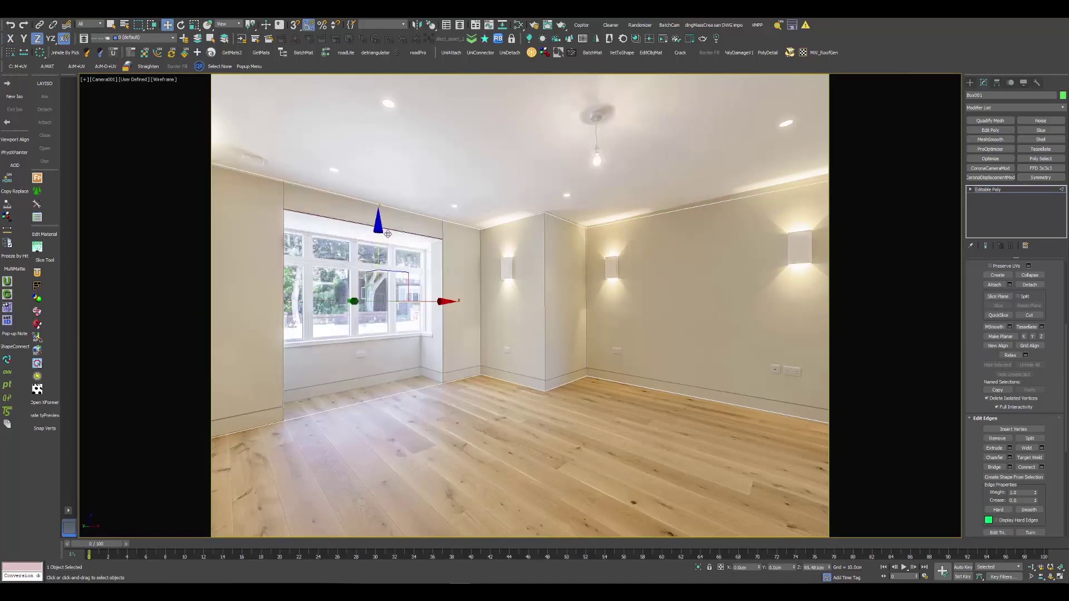
- Delete the wall polygon that covers the window opening
key(4)
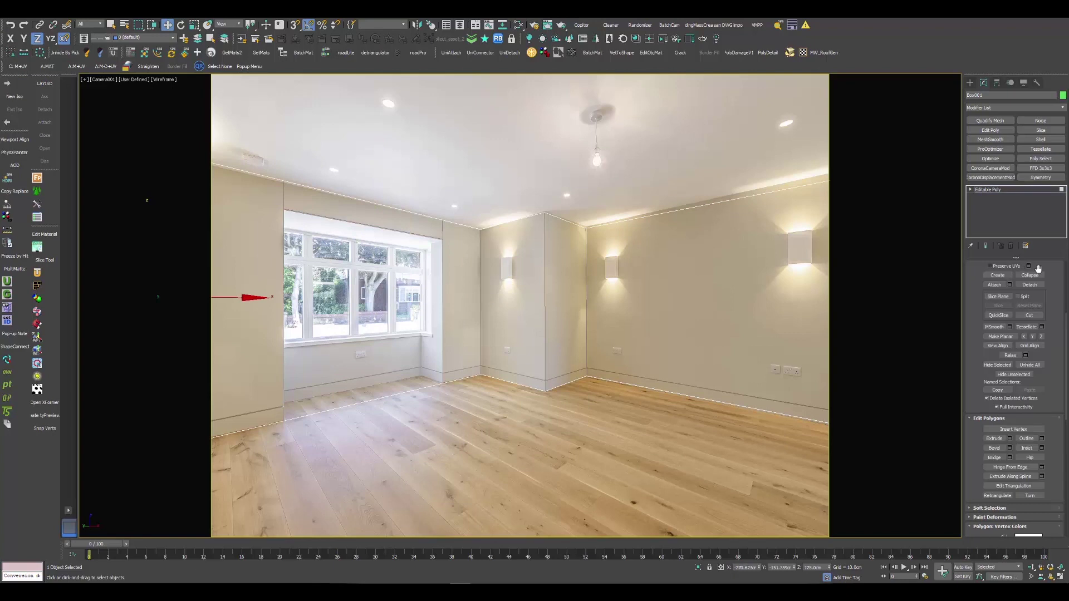
click(334, 314)
scroll(978, 315, up, 5)
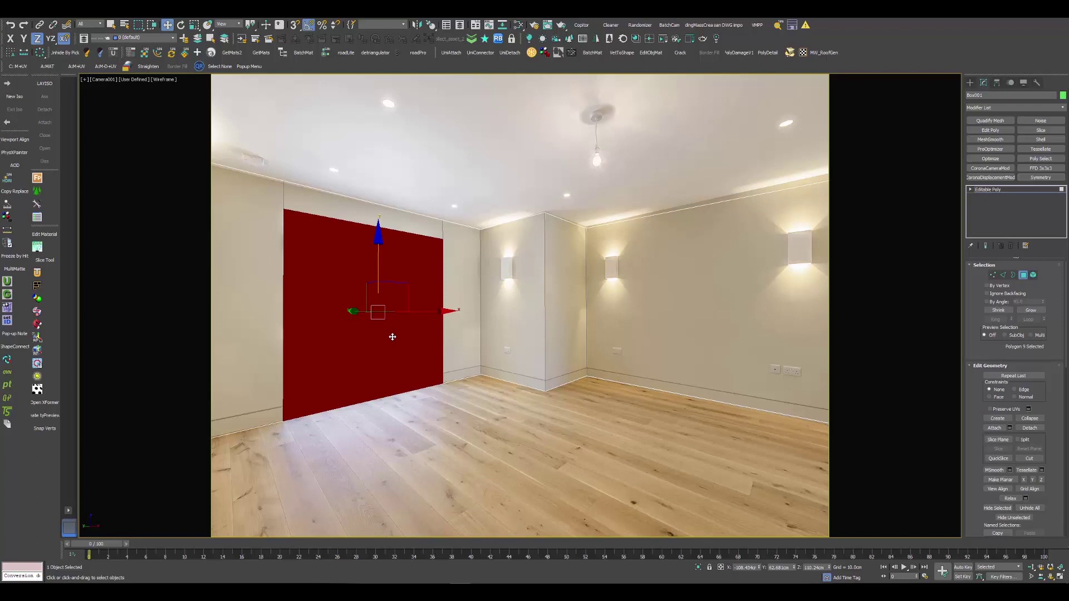
key(Delete)
- Extend the opening's border along Y to the depth of the window recess and cap it
click(1013, 275)
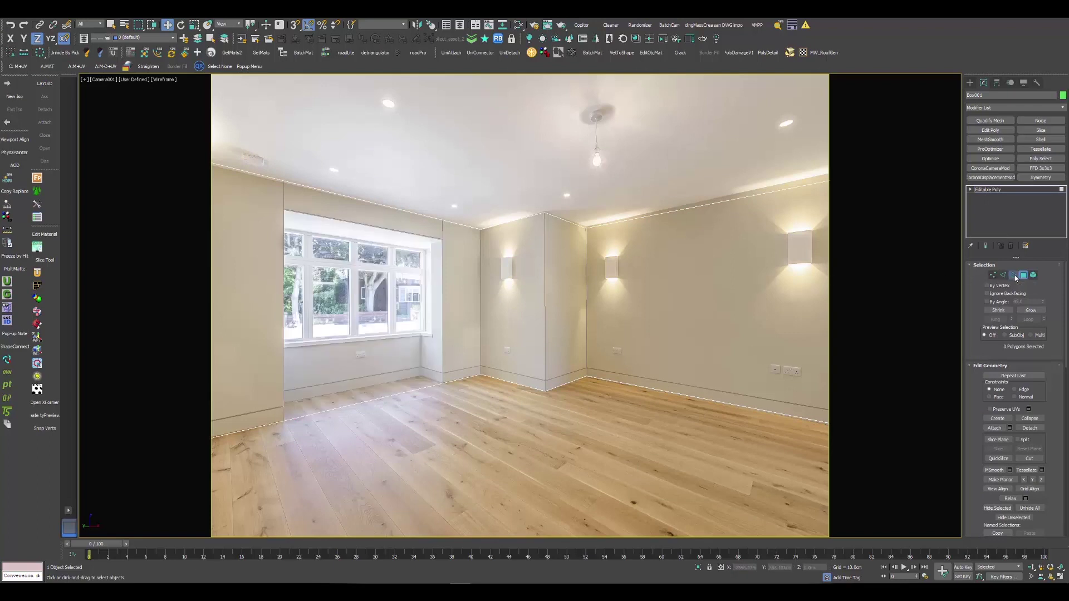
click(443, 263)
click(442, 257)
key(F3)
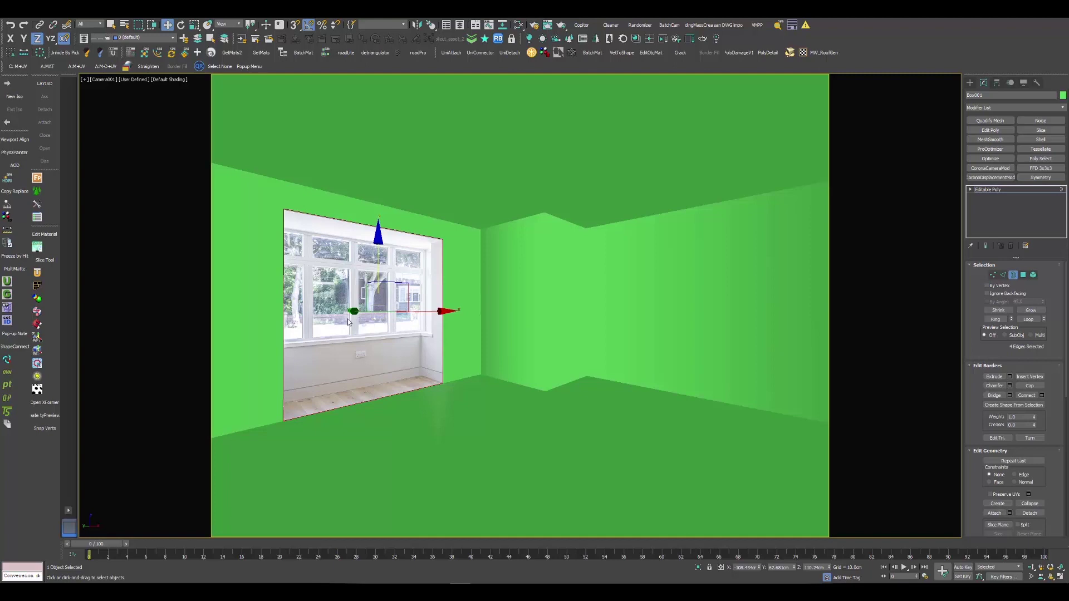
shift+drag(347, 322, 337, 311)
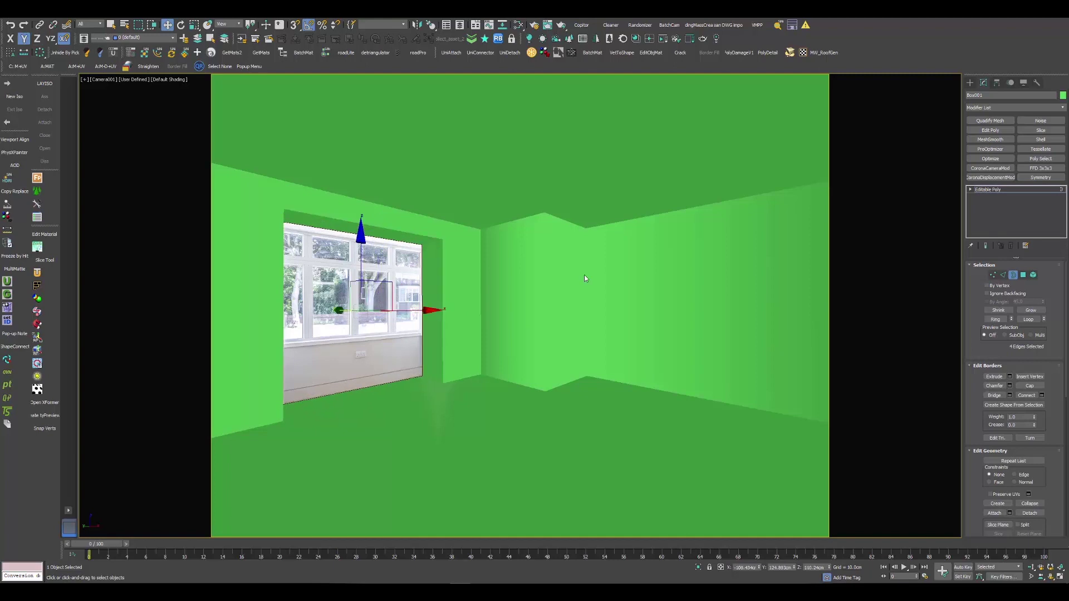
click(1039, 389)
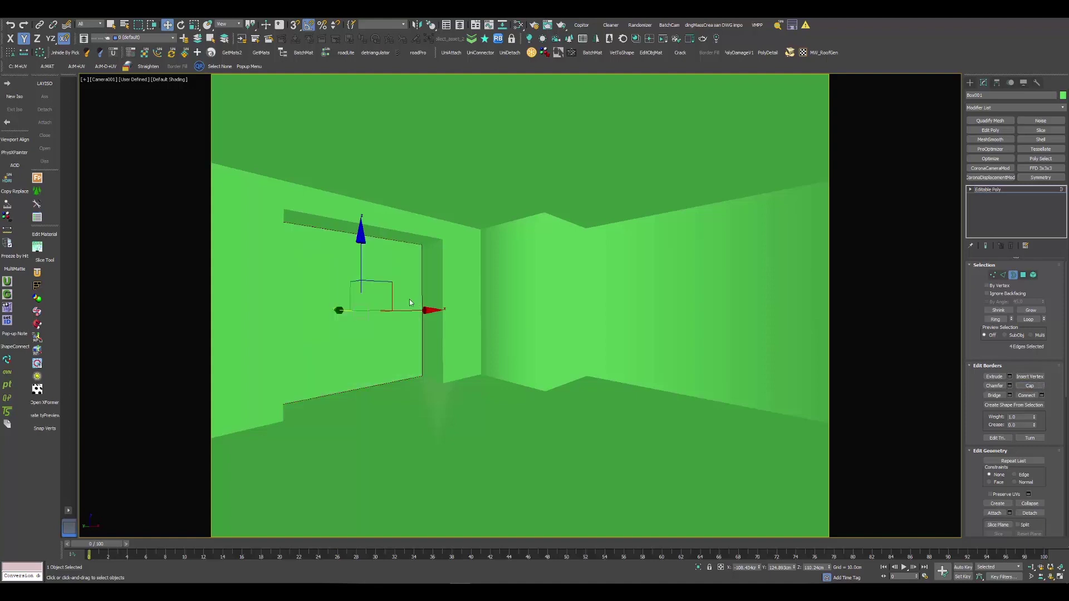
key(F3)
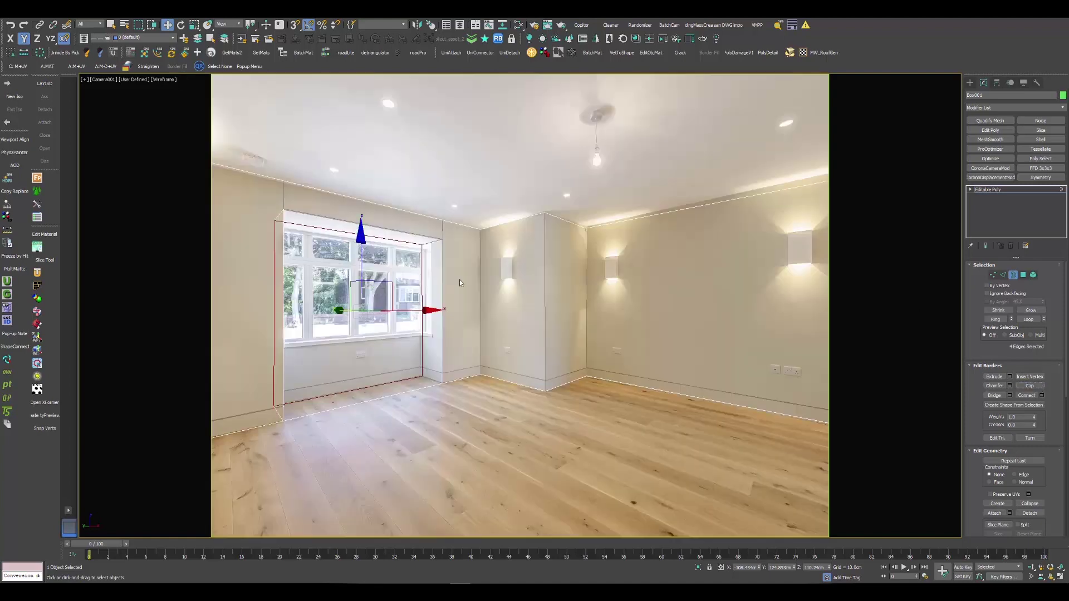
- Connect the window recess's vertical edges with a horizontal edge loop and move it along Z to the windowsill height
click(1004, 275)
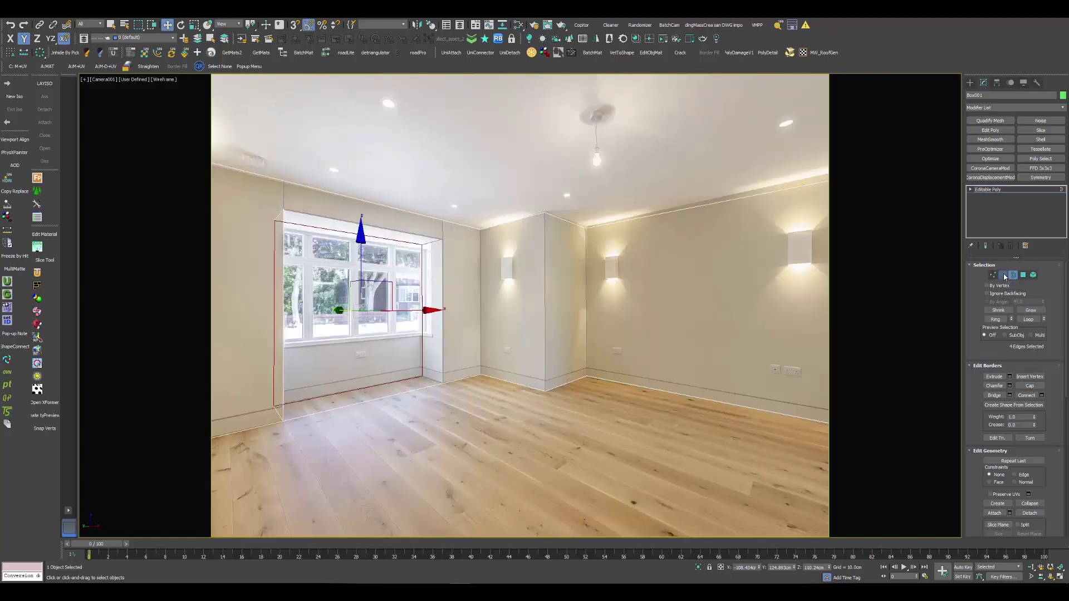
right_click(444, 327)
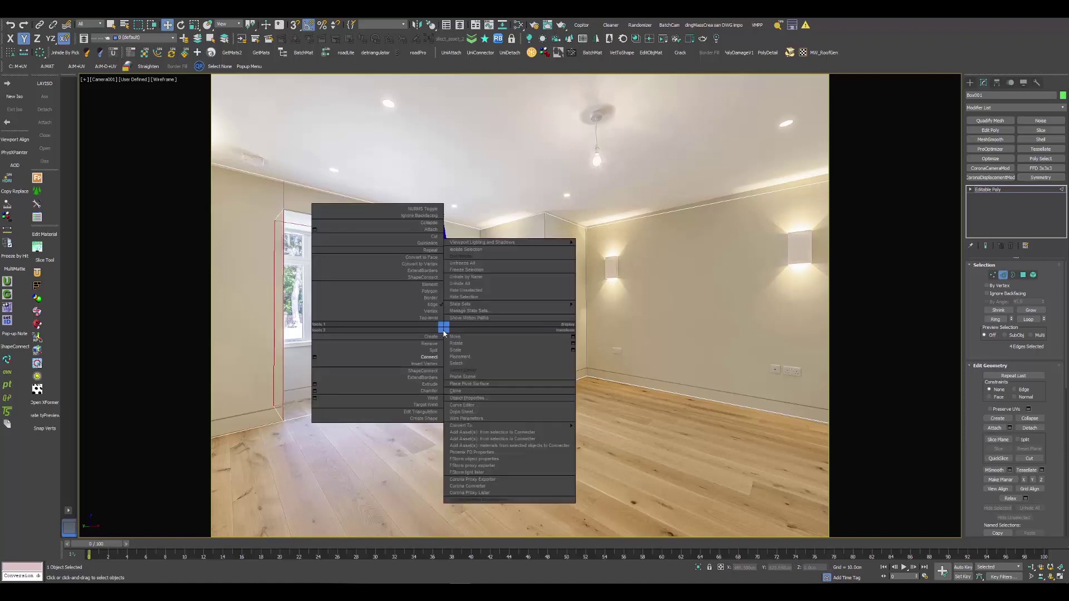
click(427, 359)
drag(367, 267, 377, 284)
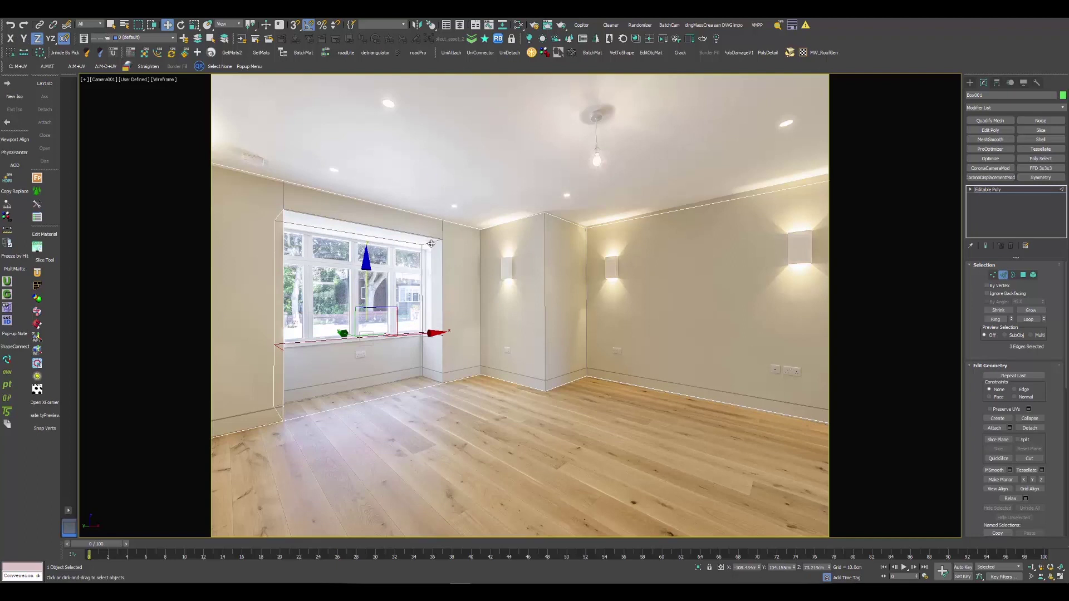
- Connect the depth edges on the right side of the window recess with a vertical edge loop
click(431, 243)
ctrl+click(432, 379)
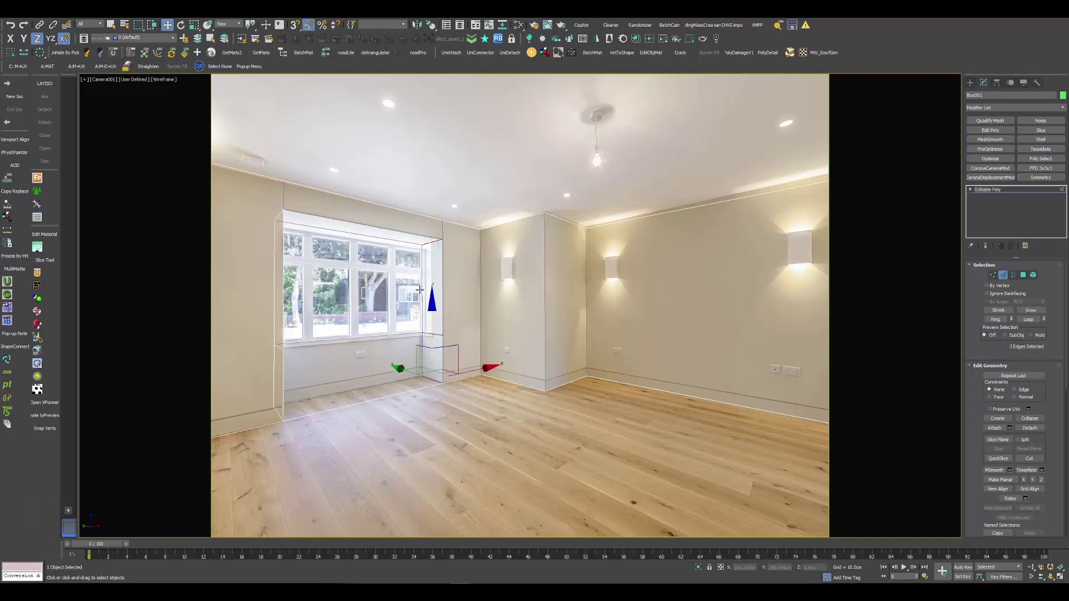
right_click(420, 254)
click(413, 287)
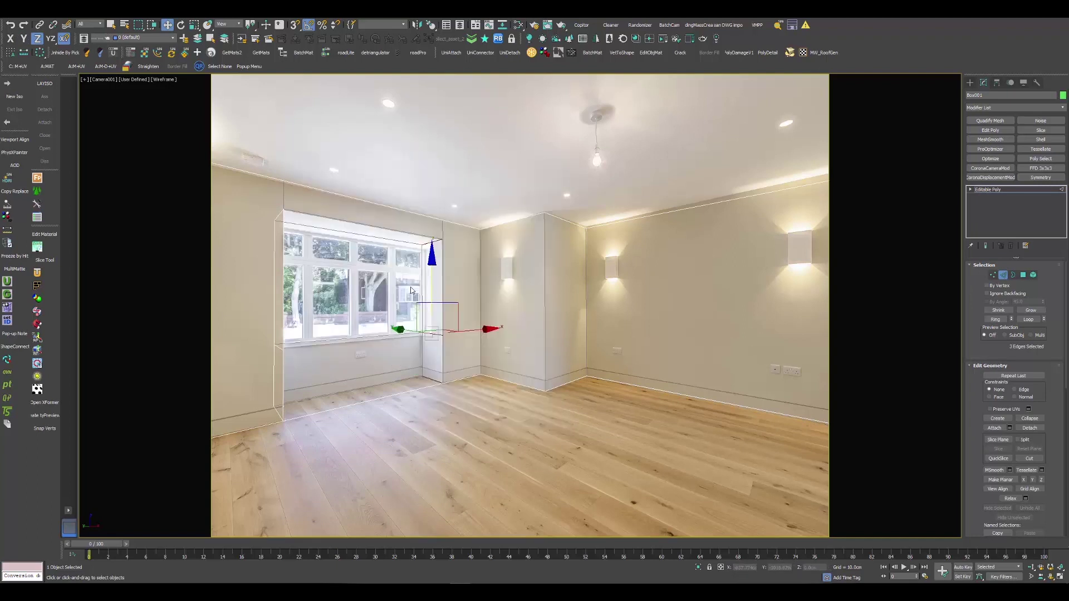
- Select the top, sill and floor depth edges on the left side of the window recess and connect them with a vertical edge loop
click(278, 263)
ctrl+click(281, 350)
ctrl+click(278, 409)
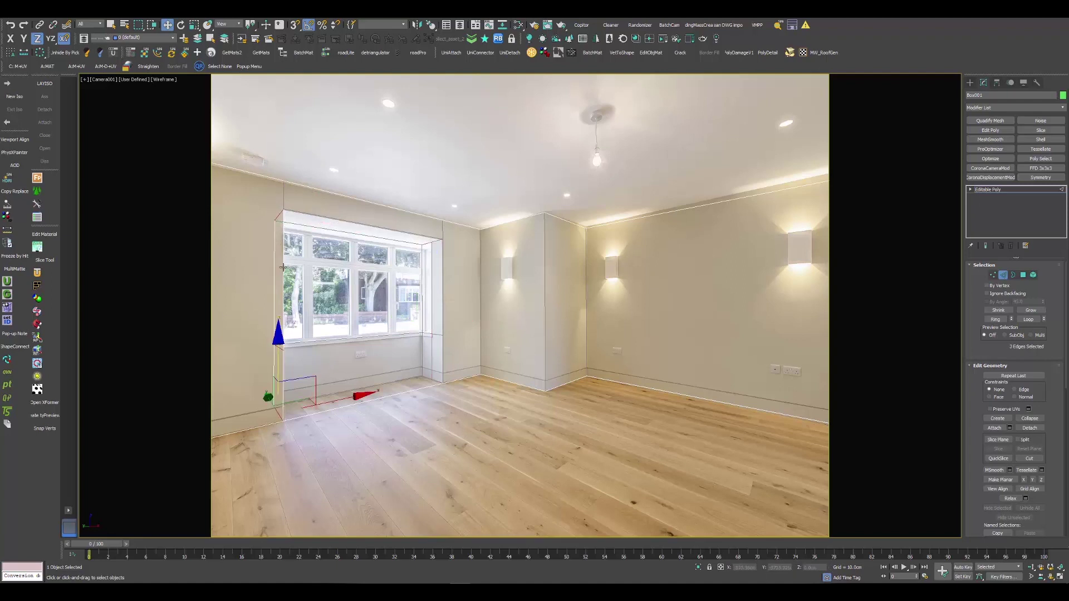
click(329, 265)
click(279, 216)
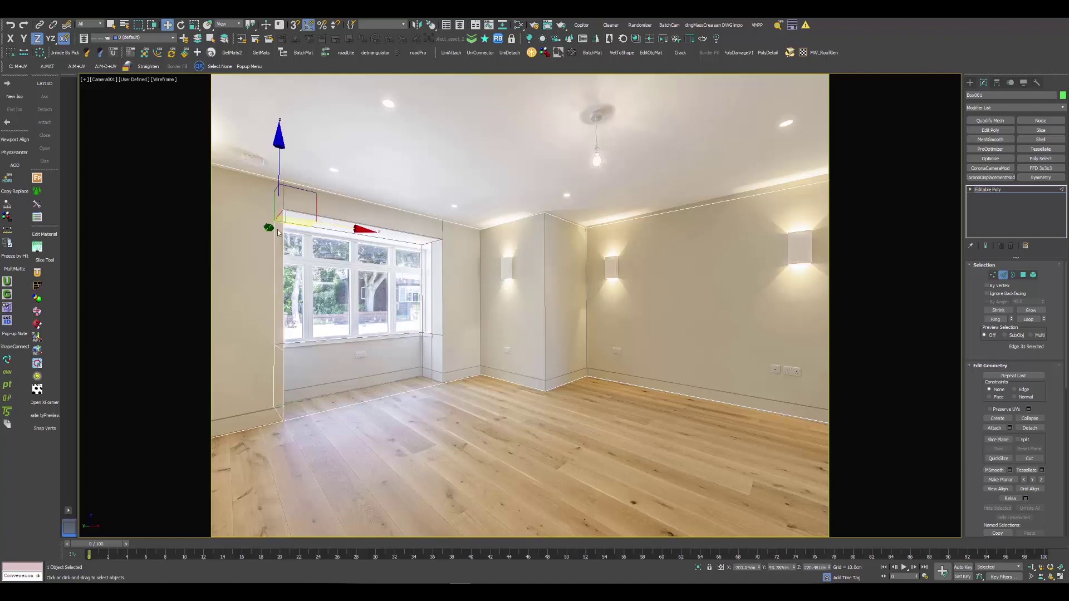
ctrl+click(280, 347)
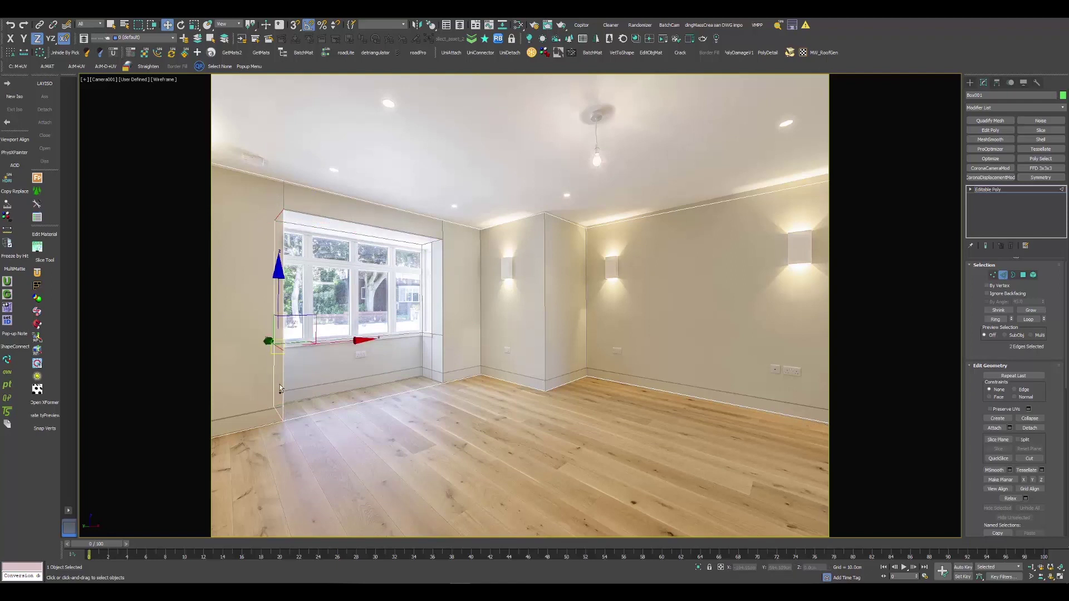
ctrl+click(277, 415)
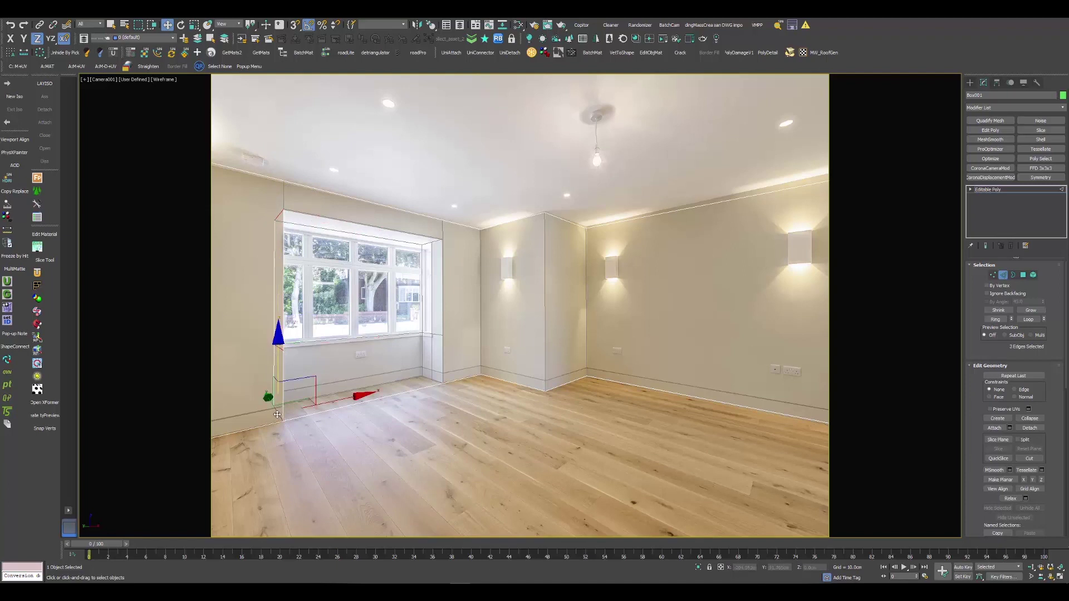
right_click(300, 299)
click(295, 326)
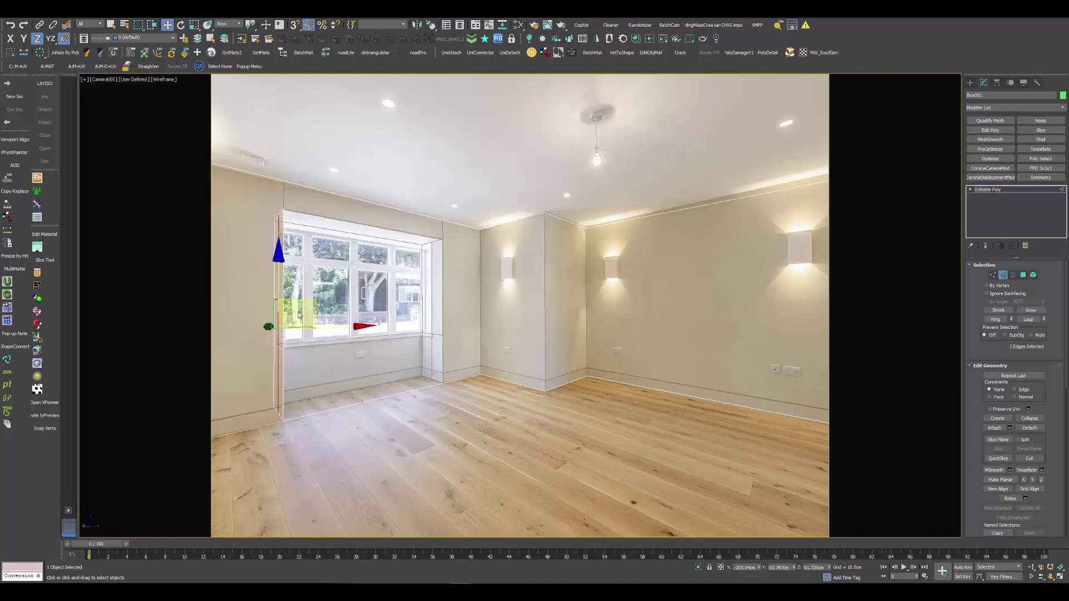
- Delete the recess polygon beside the window on the right and the polygon covering the window glazing
key(3)
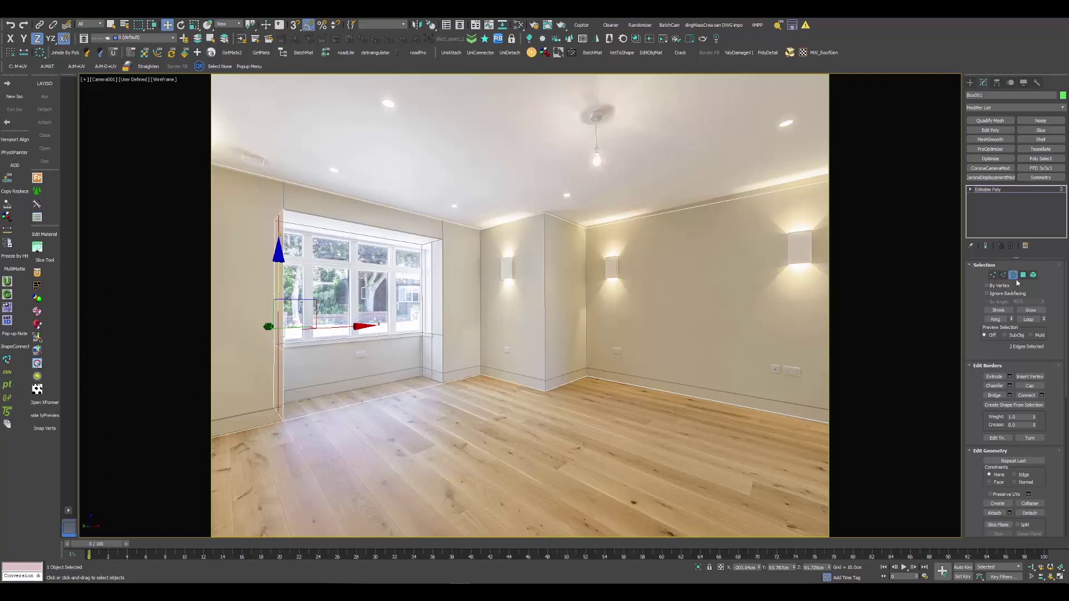
click(1022, 275)
click(424, 274)
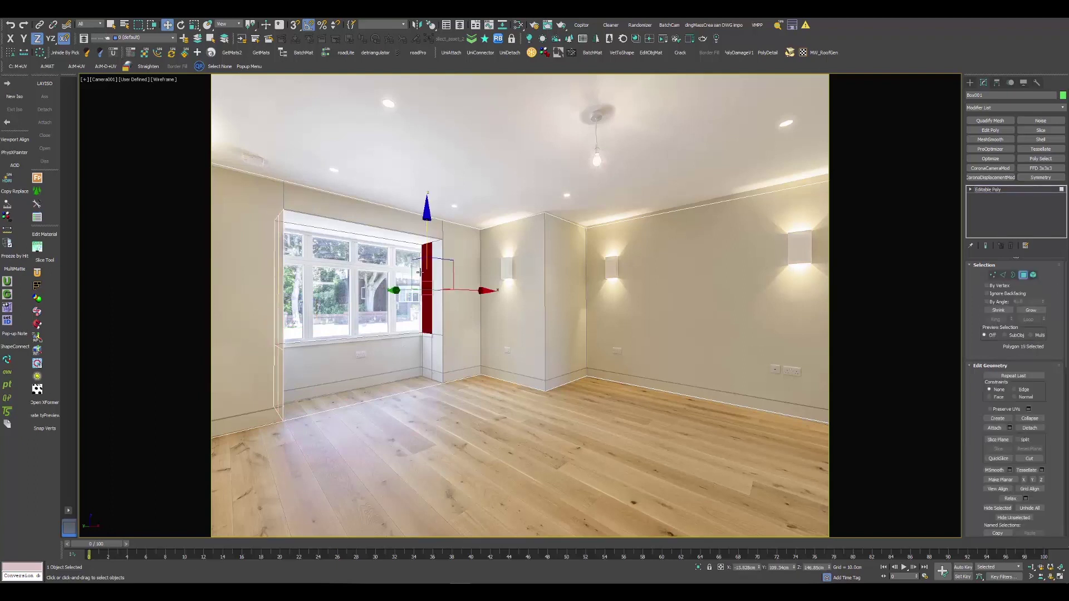
ctrl+click(394, 263)
key(Delete)
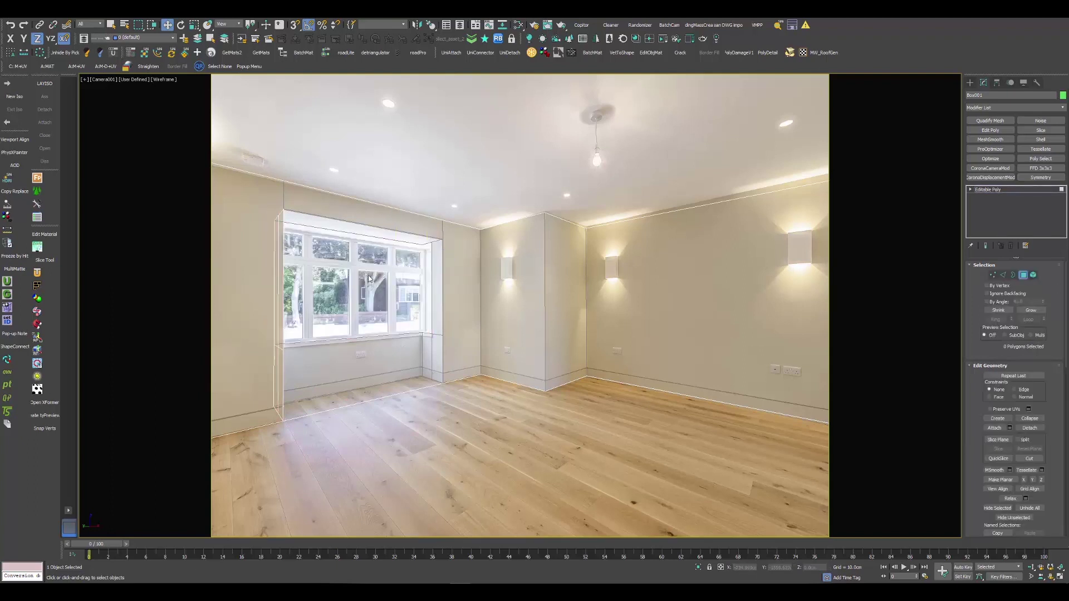
- Delete the left side polygon above the sill of the window recess in the Perspective view and return to the camera view
key(alt+w)
click(379, 353)
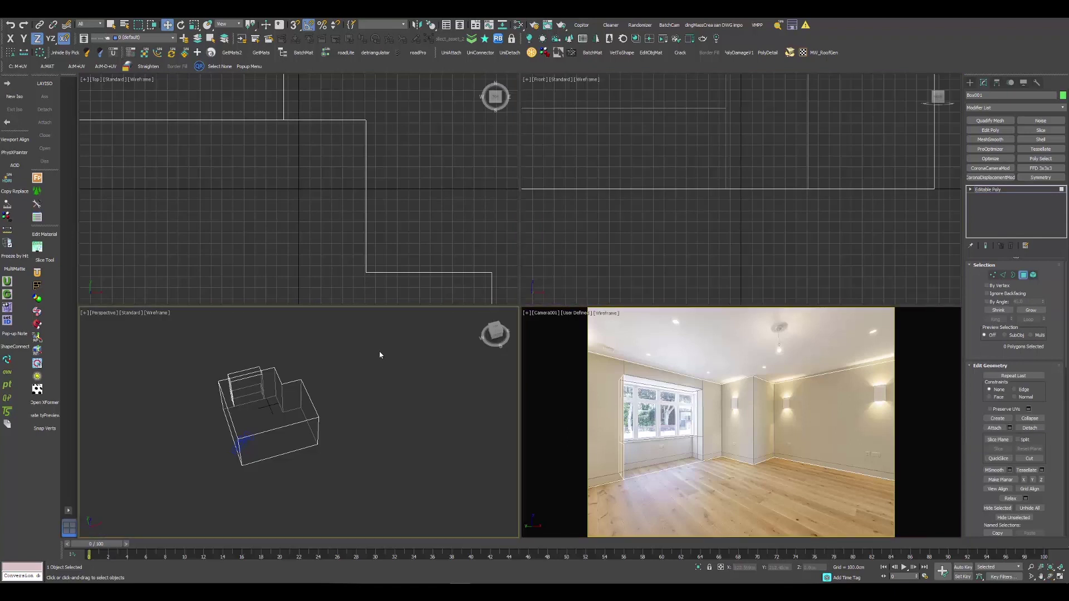
key(alt+w)
scroll(399, 388, up, 5)
alt+middle_drag(389, 379, 379, 310)
scroll(380, 310, down, 2)
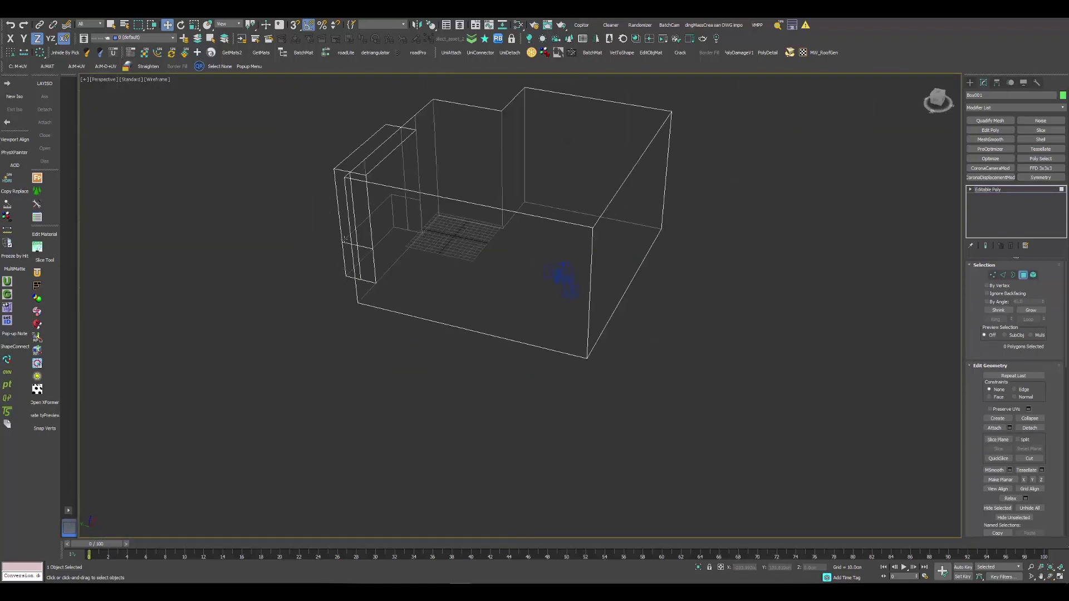
alt+middle_drag(344, 239, 574, 336)
click(577, 337)
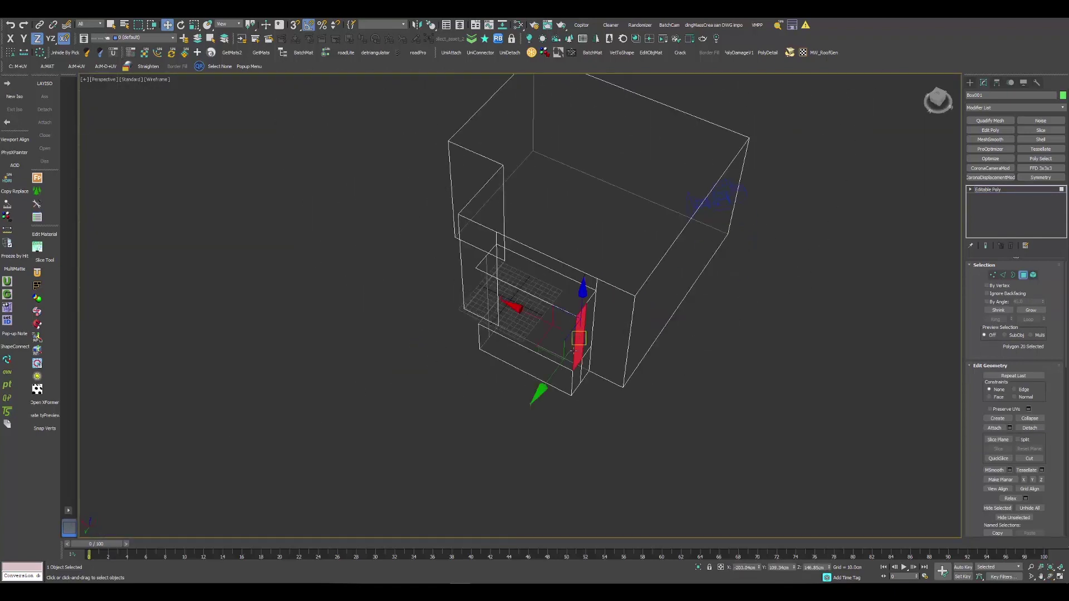
key(Delete)
key(c)
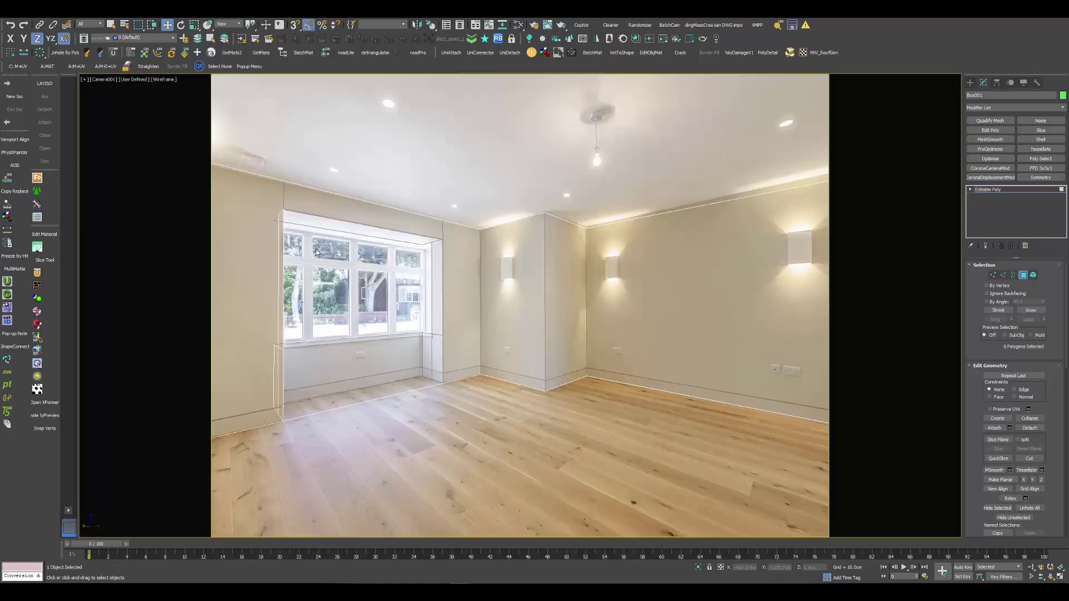
- Leave polygon editing, select the whole room box and compare its wireframe and shaded display against the photo
click(1022, 275)
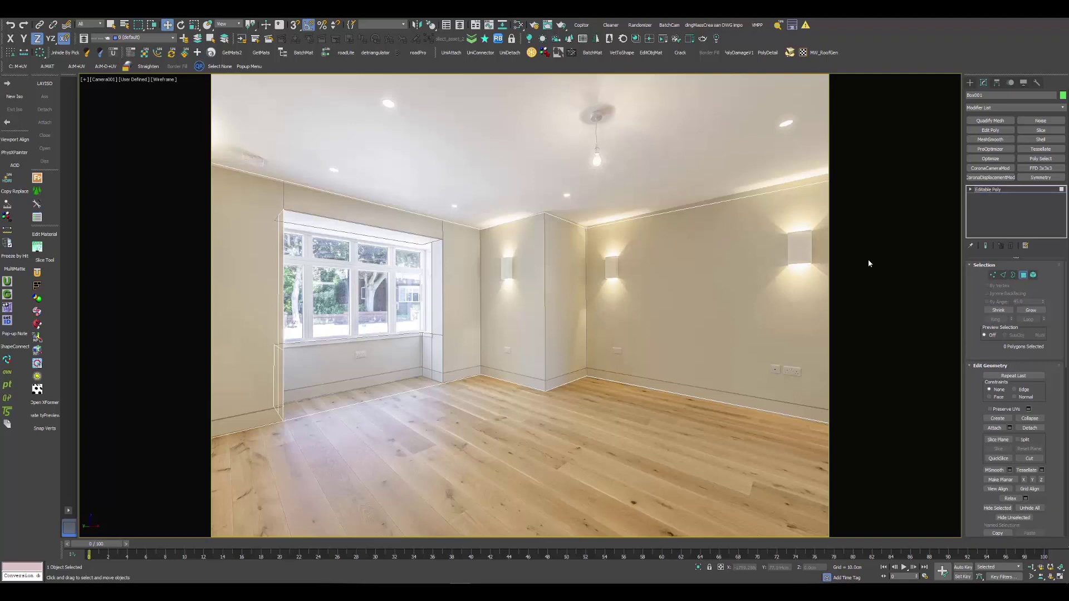
click(778, 183)
click(798, 188)
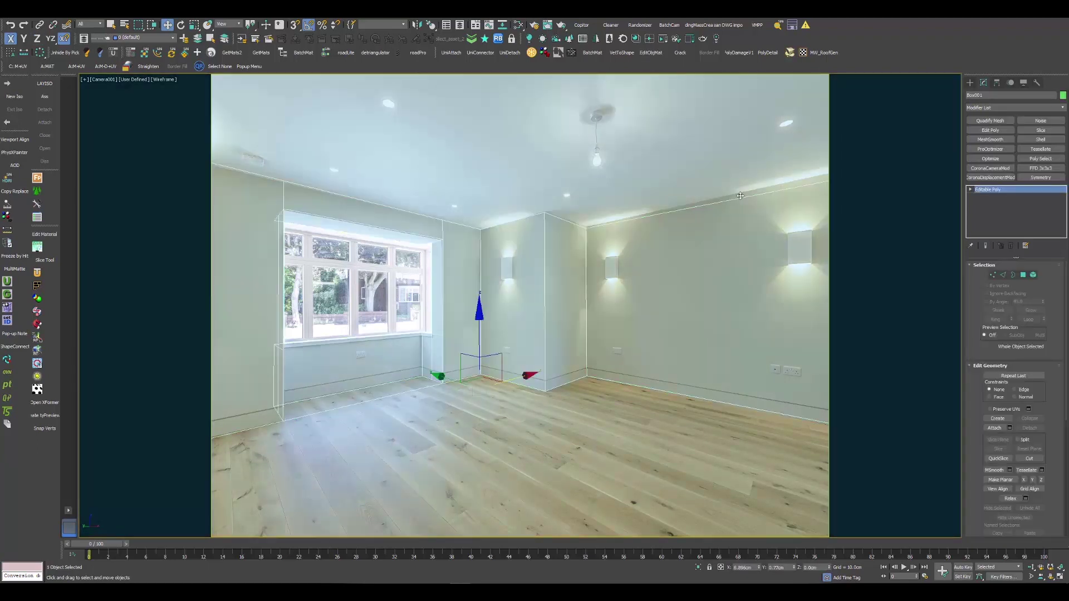
key(F3)
key(F3)
key(F3)
key(F3)
- Select the camera of the current view and release its movement locks
click(1036, 82)
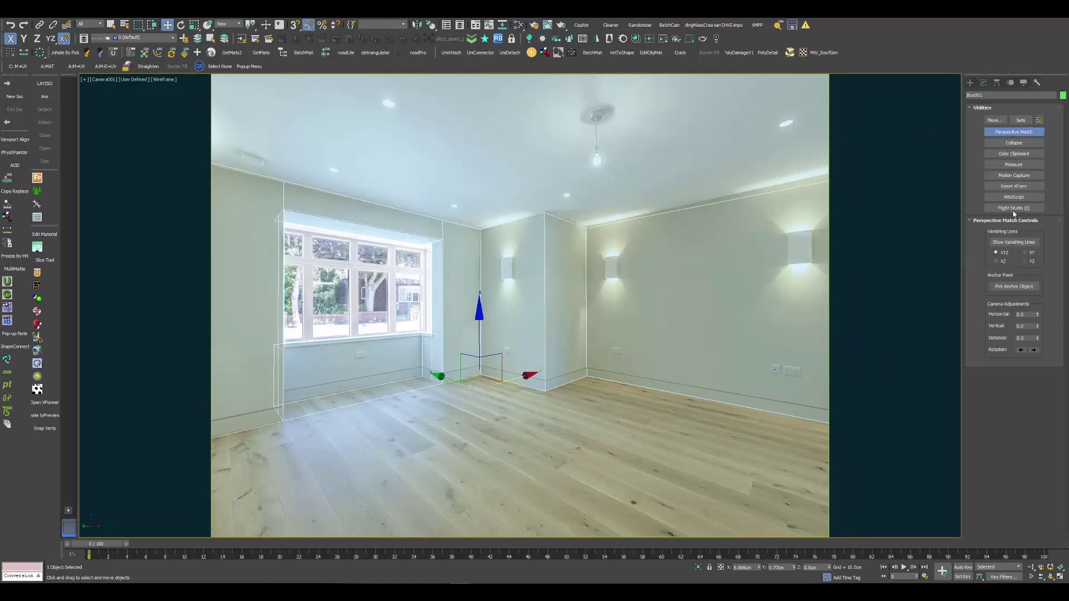
click(1006, 243)
click(996, 84)
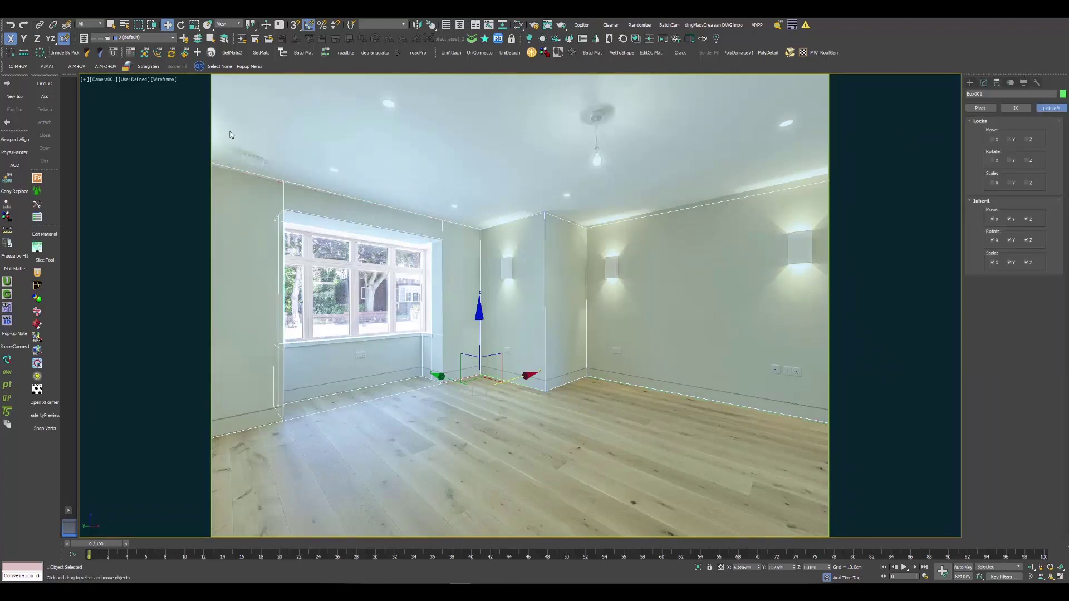
click(105, 79)
click(131, 237)
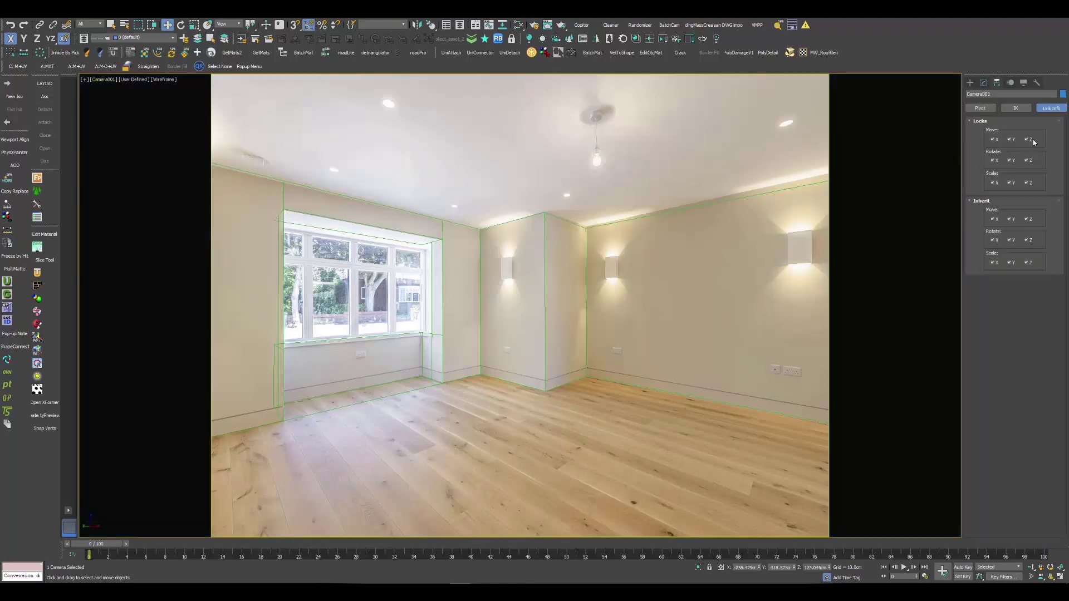
click(995, 139)
click(1011, 139)
- Show the Perspective Match vanishing lines, enable 2D Pan Zoom Mode and inspect the right wall's floor and ceiling edges
click(1037, 83)
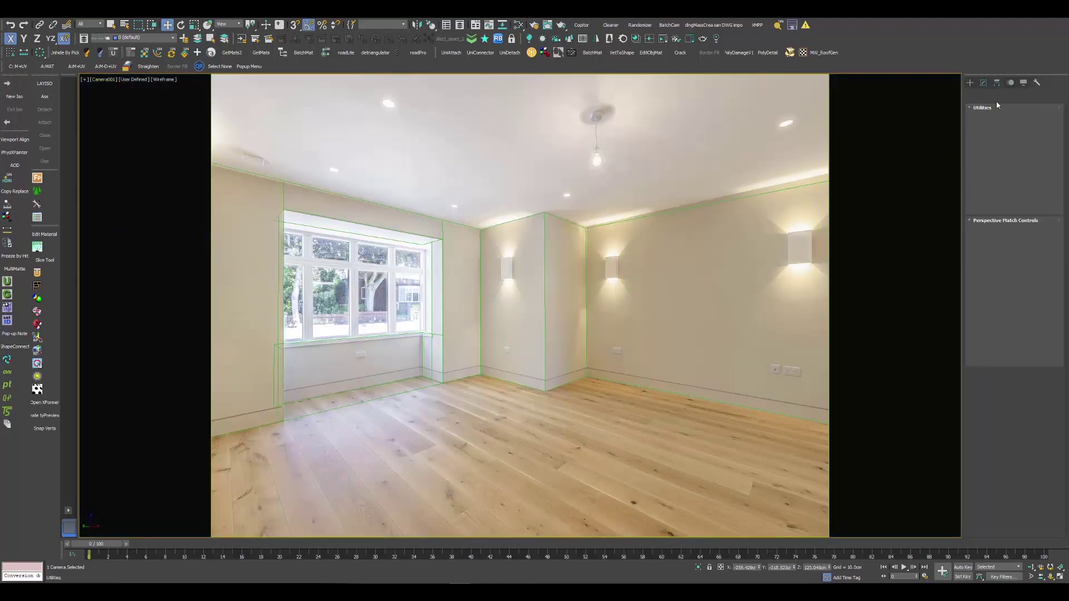
click(1011, 242)
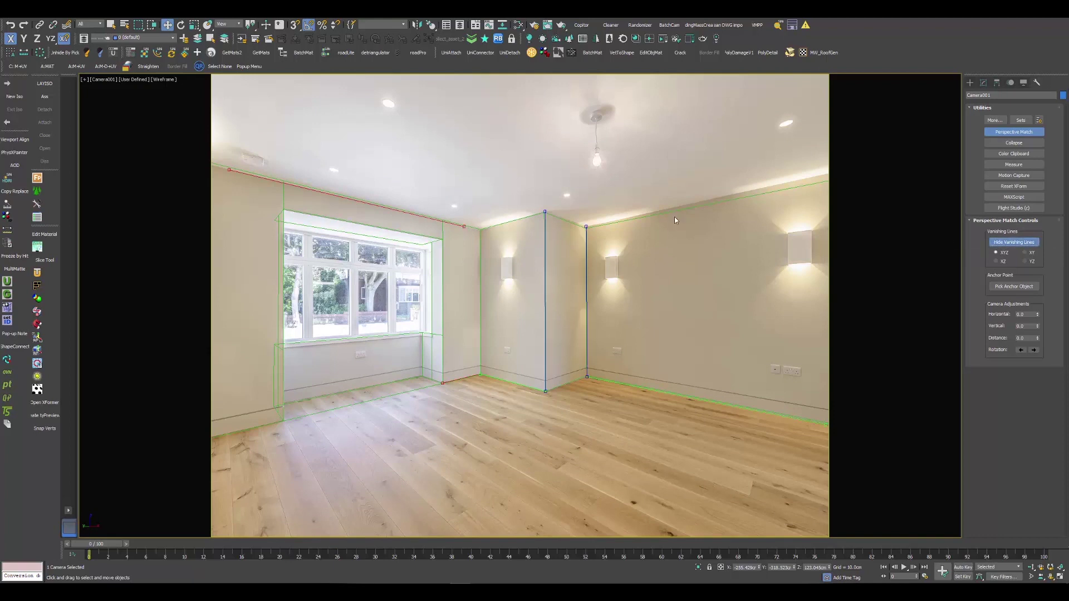
click(85, 79)
click(111, 187)
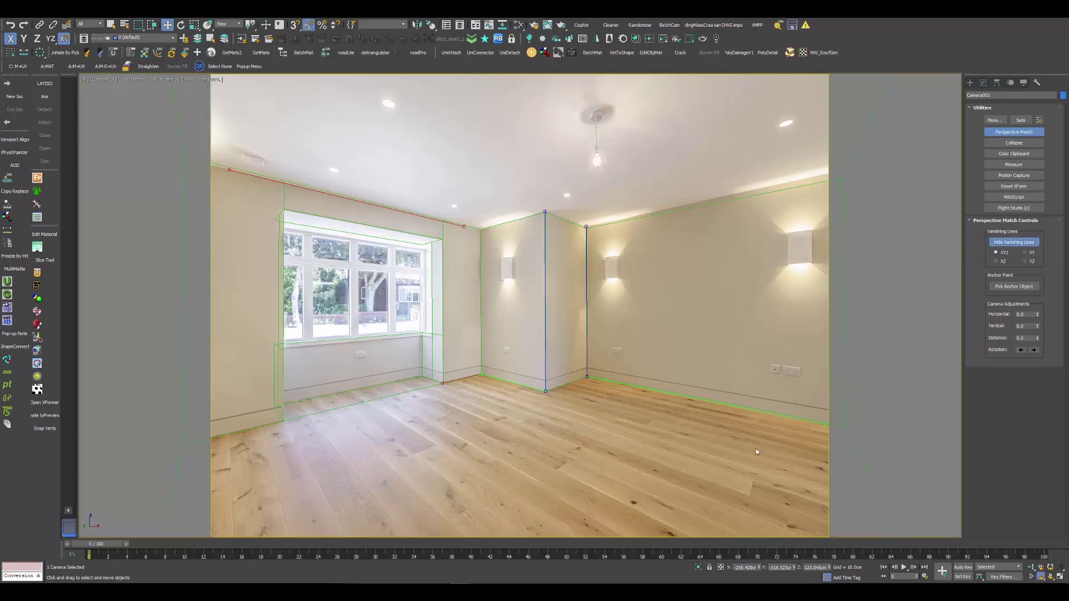
scroll(756, 448, up, 8)
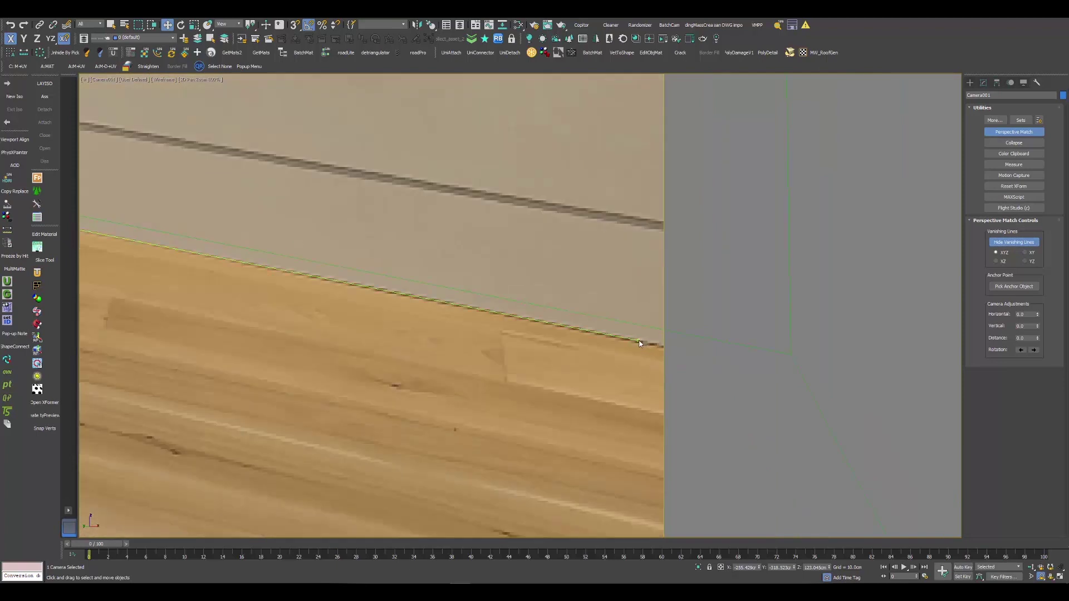
scroll(336, 234, down, 10)
scroll(430, 347, up, 3)
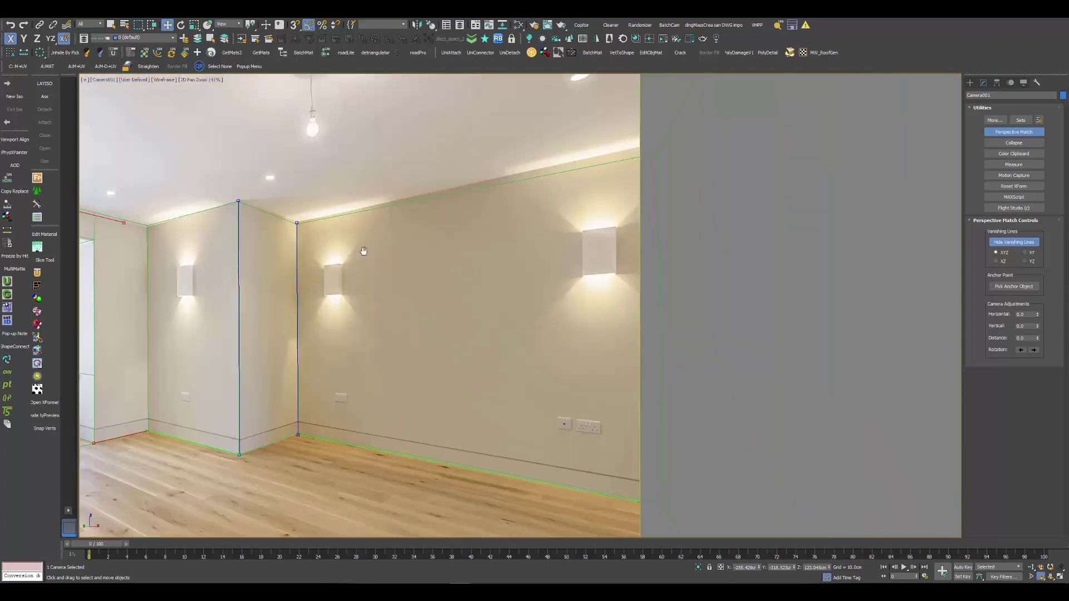
middle_drag(364, 251, 654, 189)
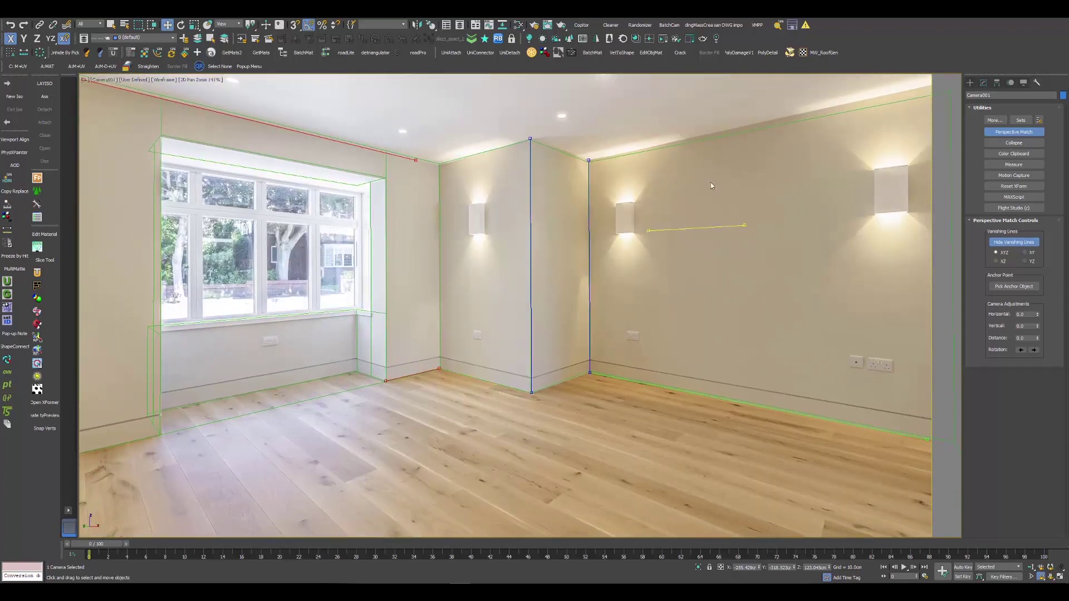
- Place the upper green vanishing line along the right wall's ceiling edge, starting at the inner wall corner
drag(695, 228, 648, 148)
scroll(582, 149, up, 6)
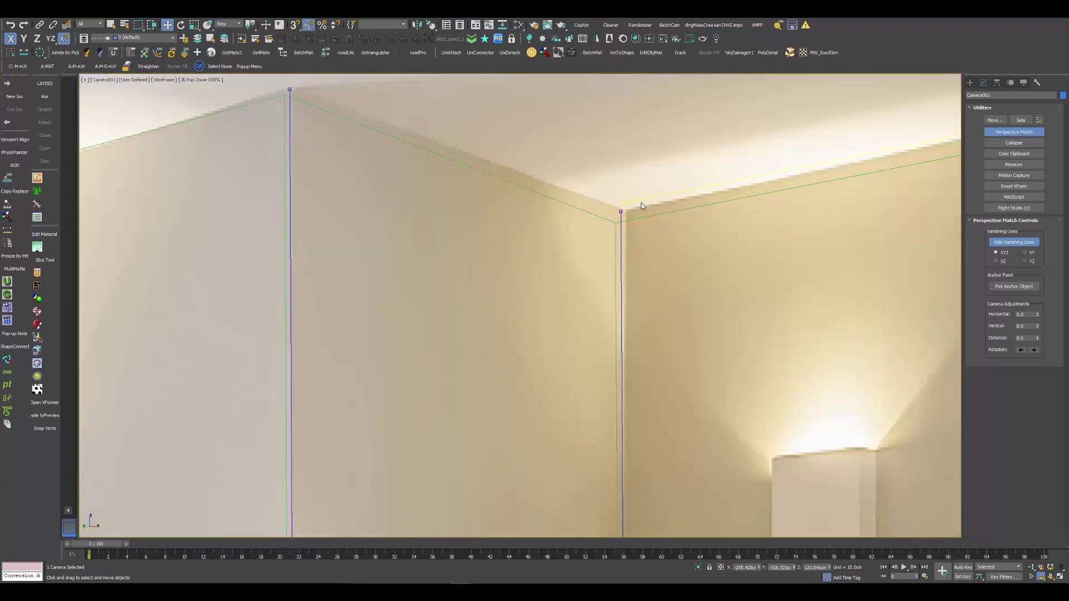
scroll(644, 209, down, 7)
scroll(485, 237, up, 4)
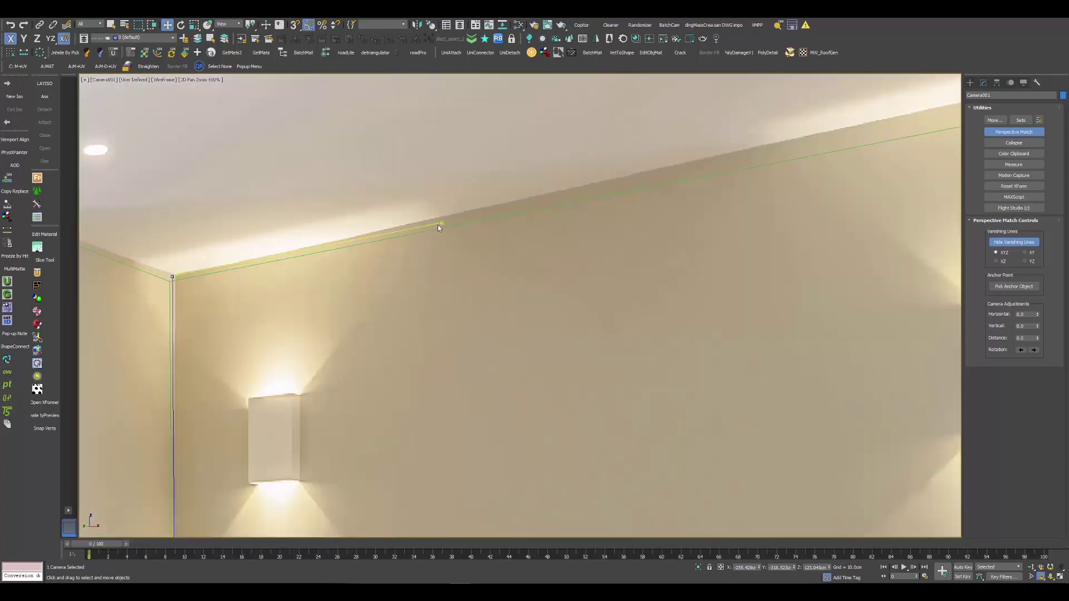
scroll(195, 272, down, 5)
scroll(434, 286, up, 1)
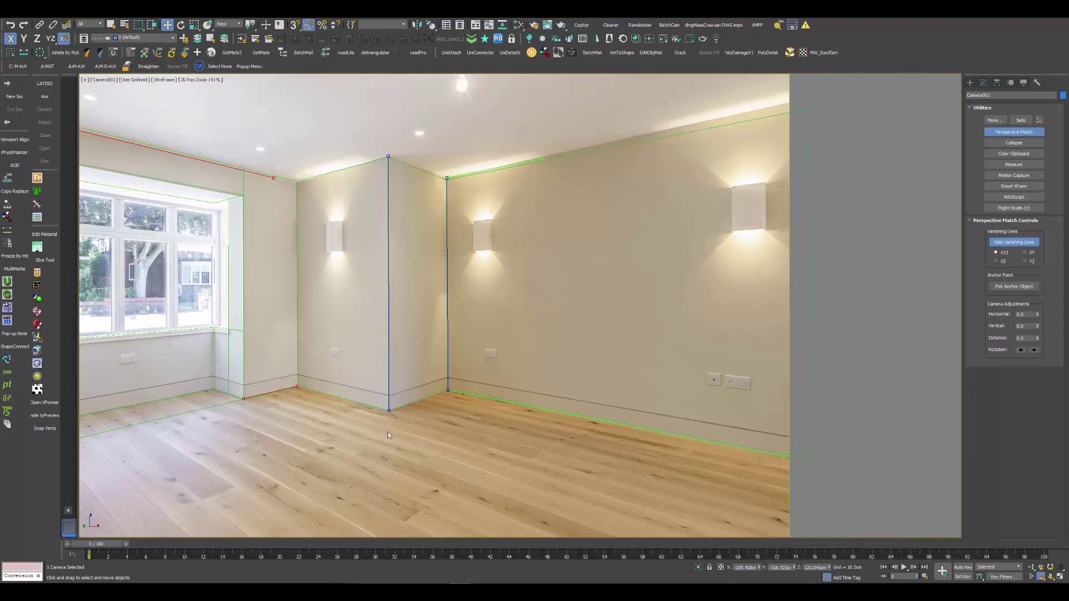
- Stretch the upper green vanishing line along the ceiling edge to the photo's right border and check the floor lines
middle_drag(633, 219, 481, 335)
scroll(462, 259, up, 3)
scroll(329, 279, down, 2)
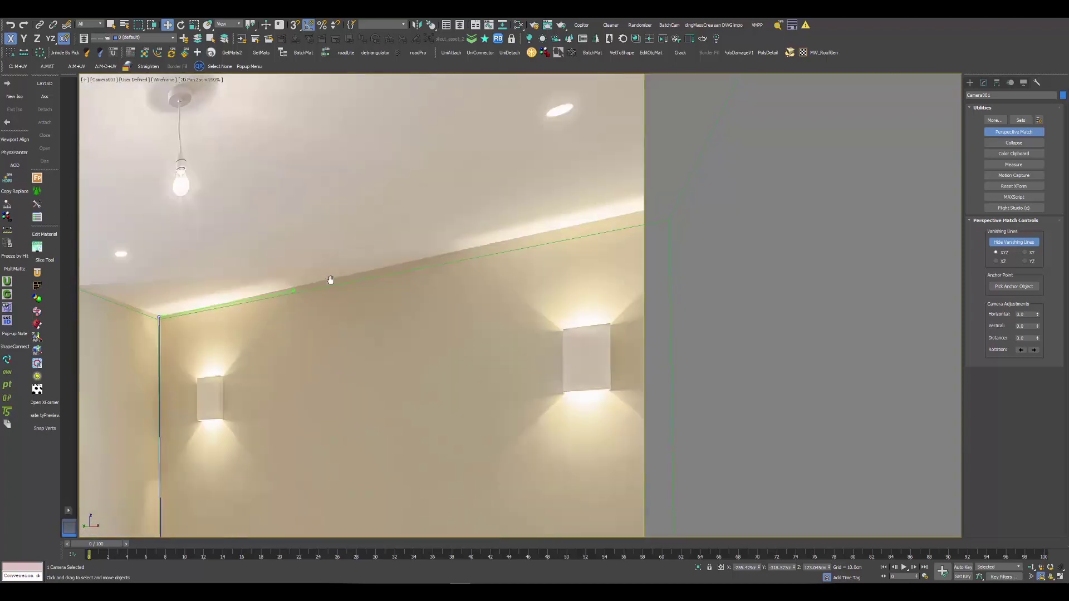
drag(292, 291, 648, 211)
scroll(464, 273, down, 5)
middle_drag(416, 328, 587, 199)
scroll(586, 199, up, 4)
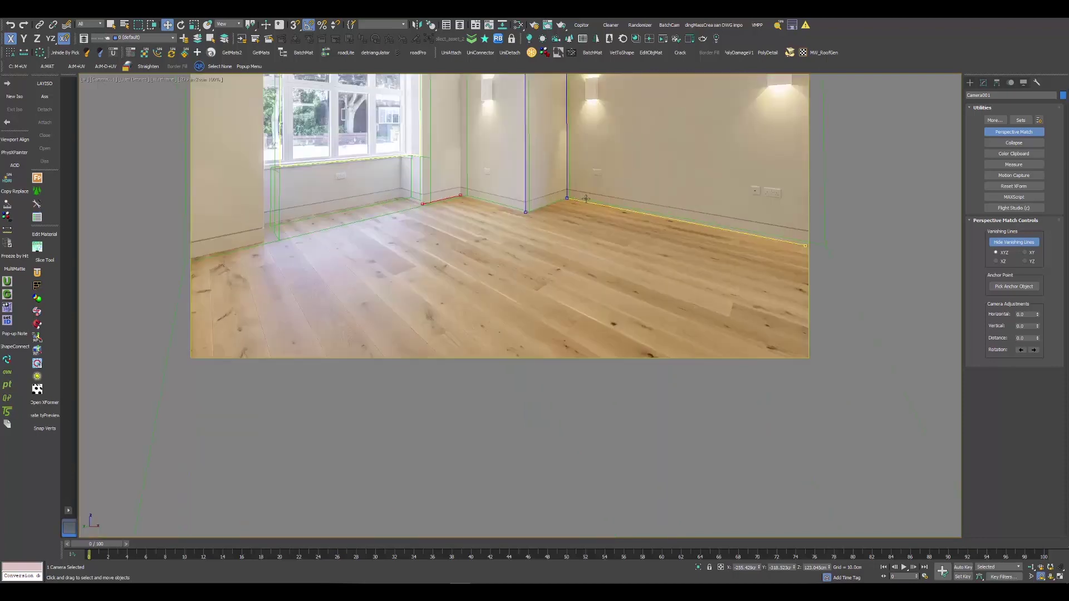
middle_drag(599, 288, 813, 268)
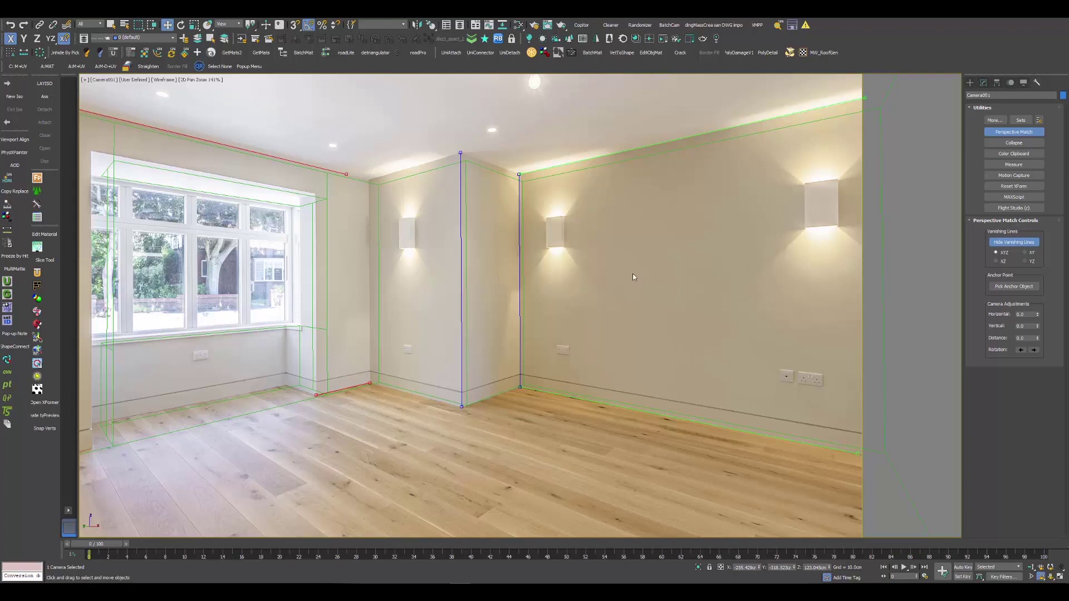
- Fine-tune the Perspective Match camera's horizontal, distance and vertical adjustments until the room box lines up with the photo
click(984, 83)
click(1036, 83)
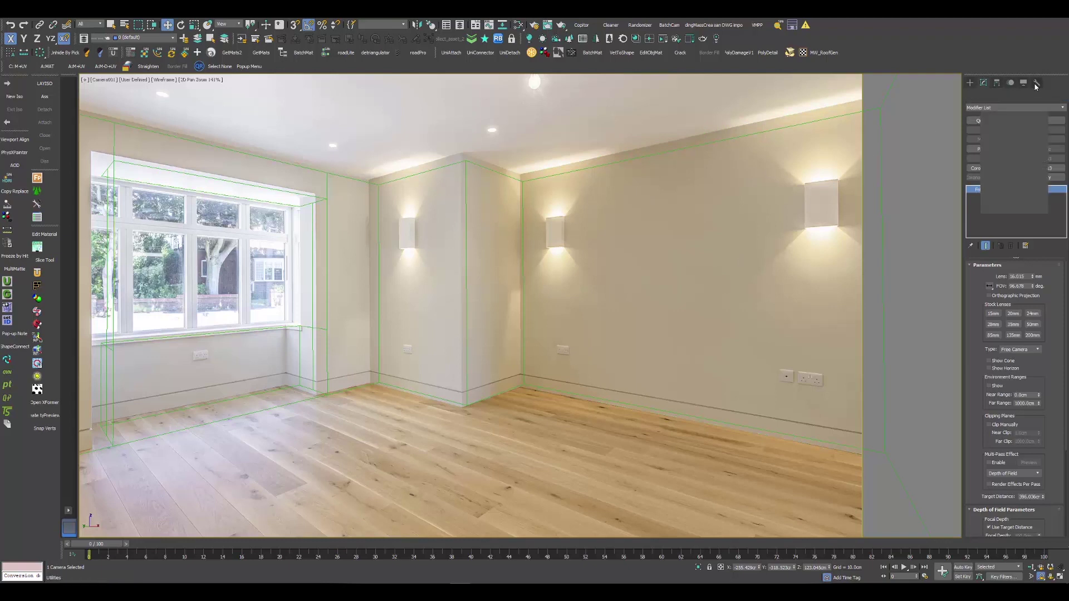
drag(1037, 314, 1039, 292)
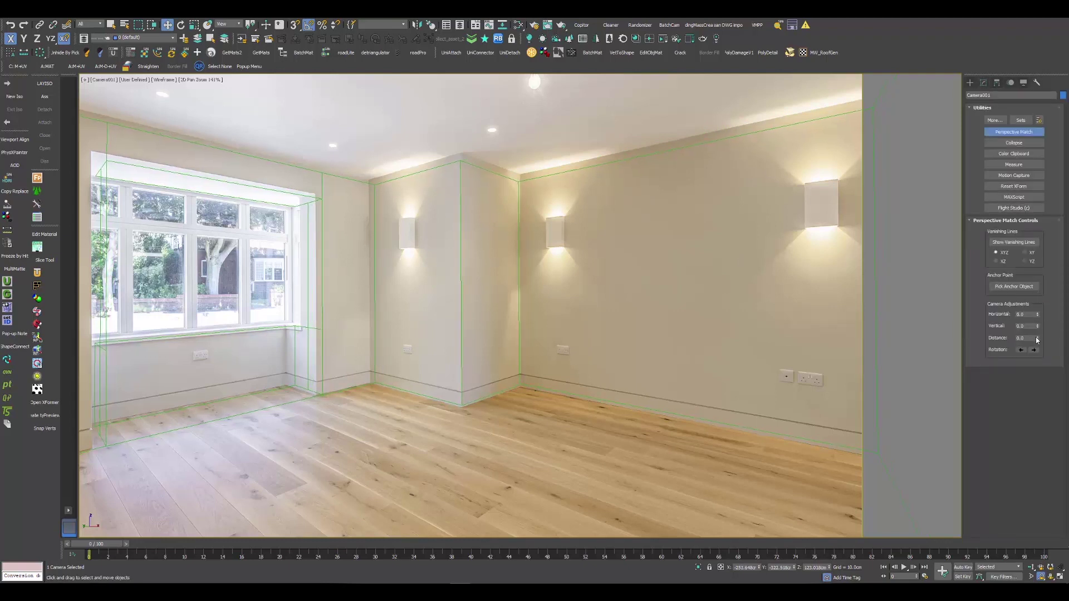
mouse_move(1037, 340)
mouse_down()
mouse_move(1040, 311)
mouse_move(1057, 295)
mouse_move(1037, 321)
mouse_move(1039, 297)
mouse_move(1038, 328)
mouse_up()
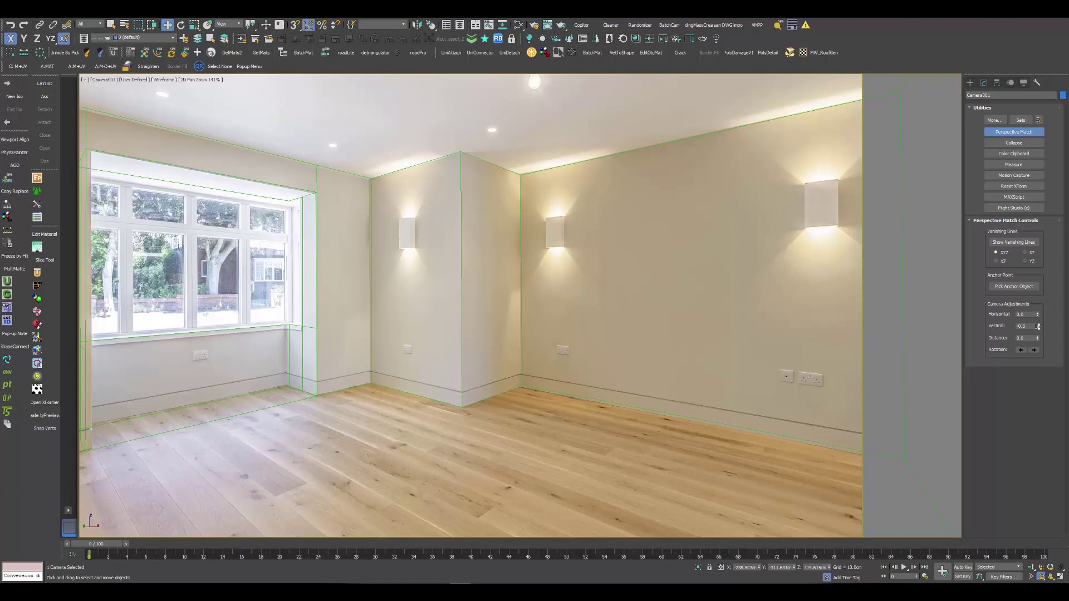
scroll(347, 365, down, 3)
middle_drag(279, 371, 312, 369)
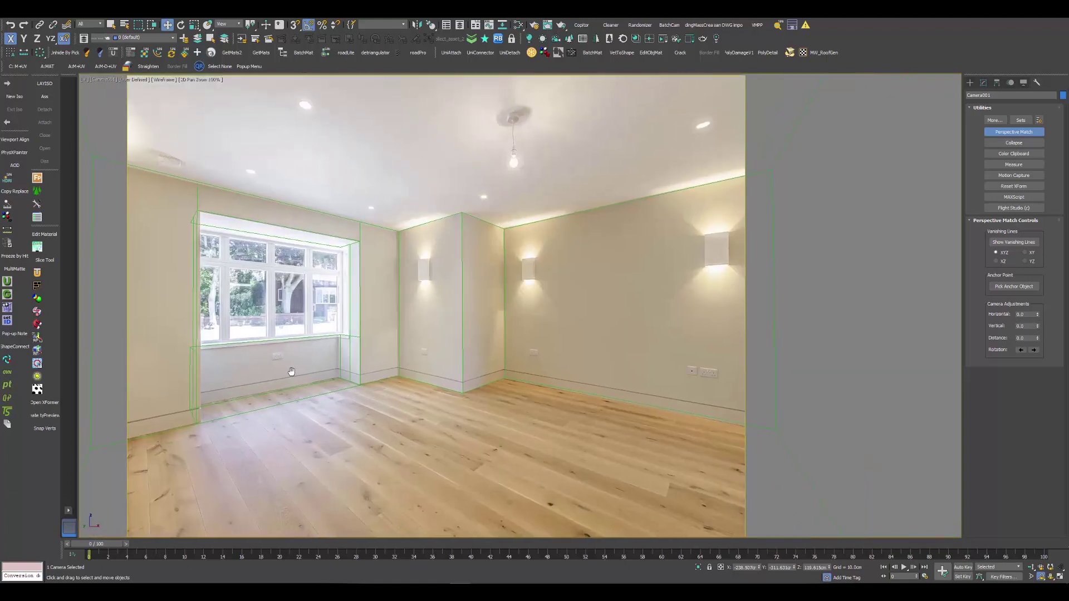
- Select the ceiling and floor edges of the room's right wall and move them along X onto the photo's wall edges
click(646, 403)
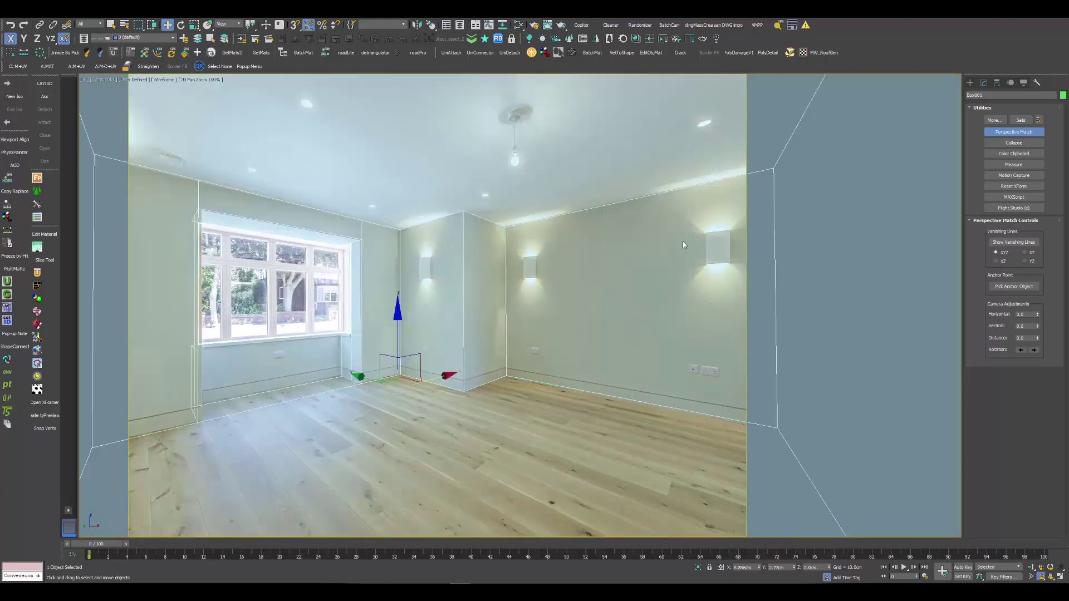
key(2)
click(645, 197)
ctrl+click(611, 396)
scroll(623, 415, up, 4)
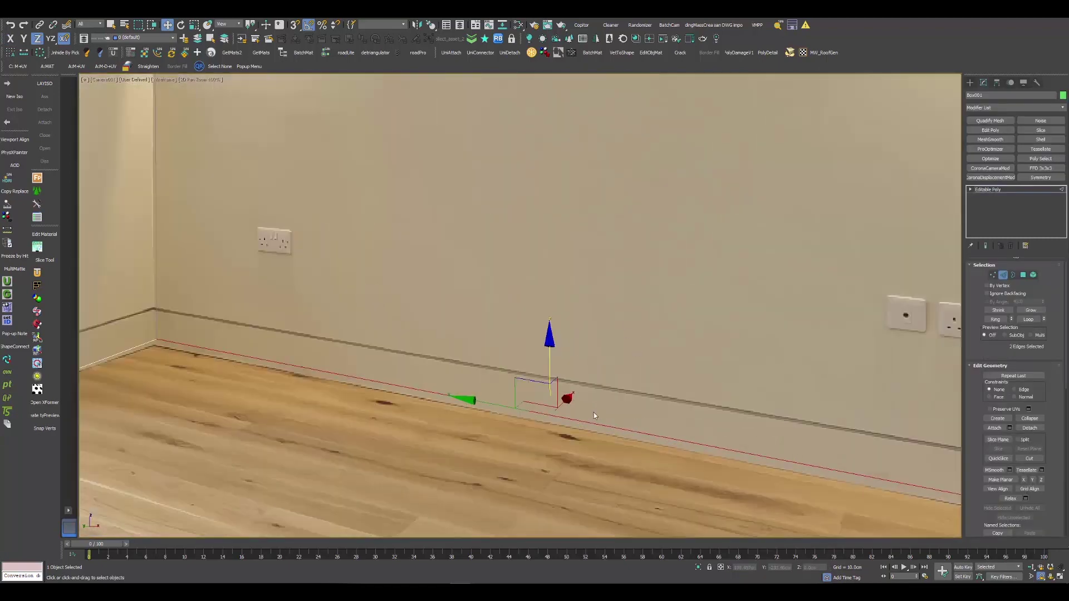
scroll(594, 414, up, 3)
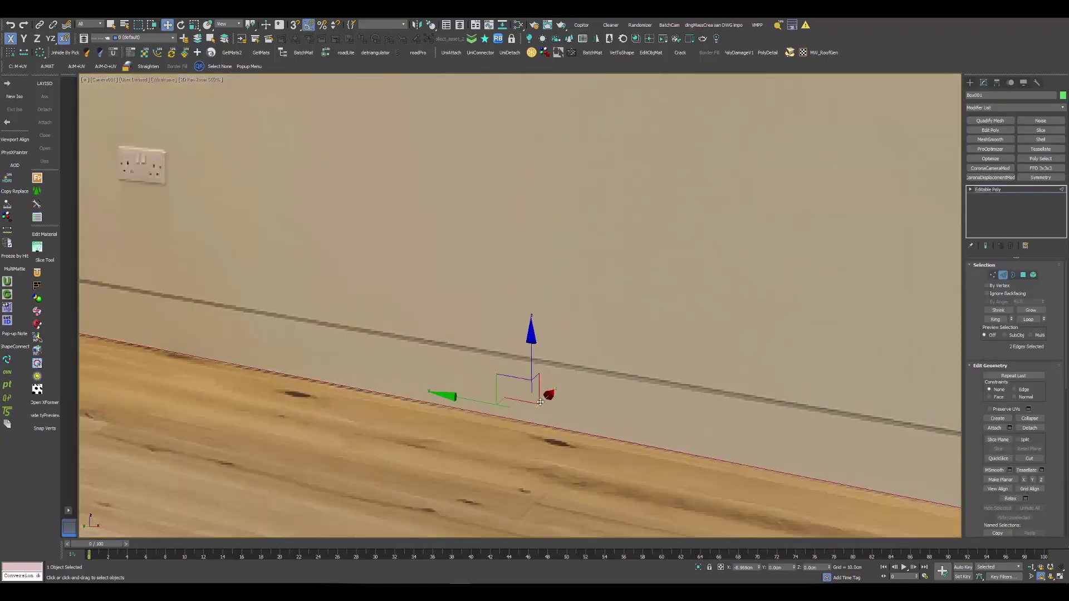
scroll(467, 390, down, 8)
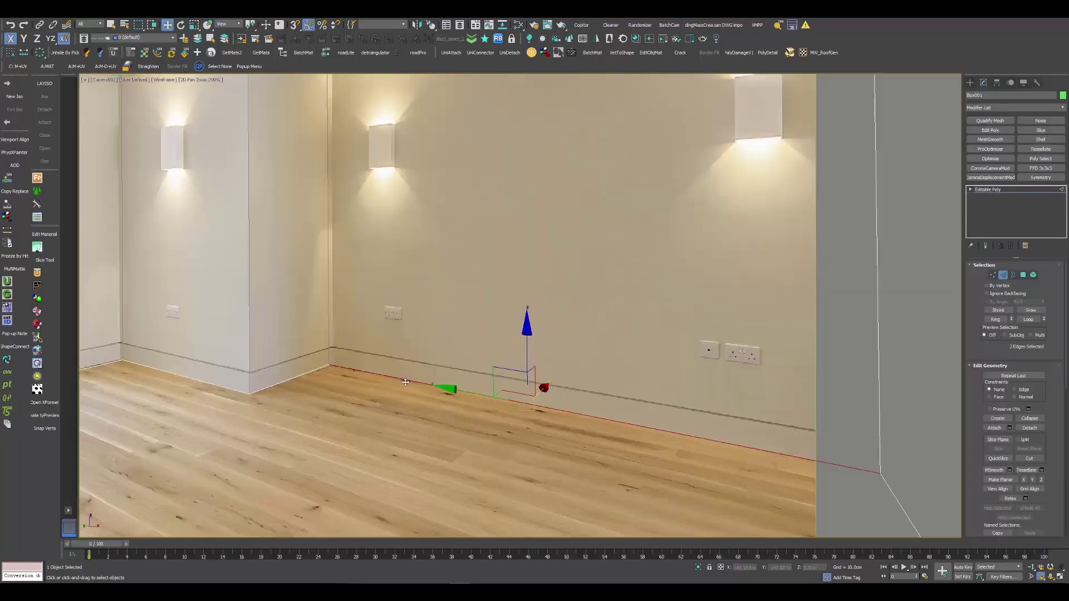
scroll(449, 446, up, 3)
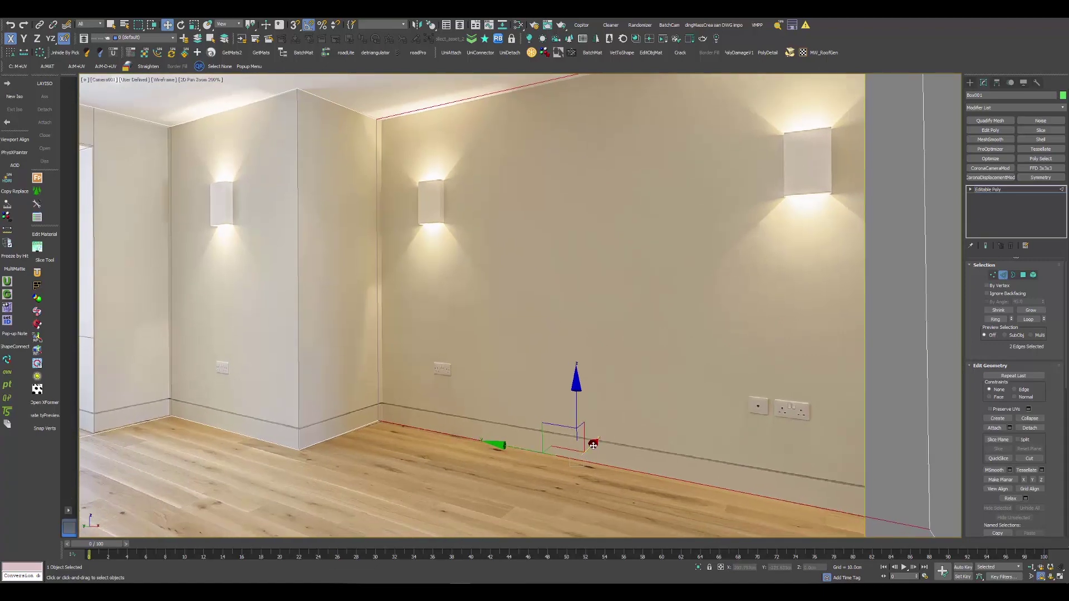
drag(593, 445, 578, 443)
- Select the top and bottom vertices of the right wall's inner corner and align them with the photo along Y
scroll(578, 444, down, 3)
key(1)
drag(423, 205, 484, 490)
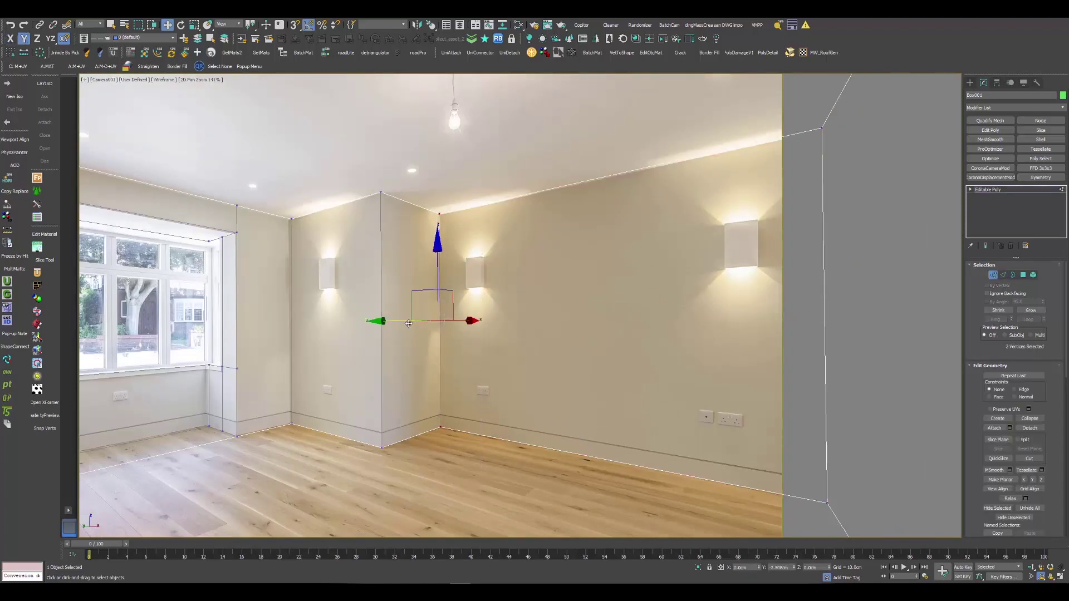
scroll(649, 333, down, 4)
scroll(563, 262, up, 4)
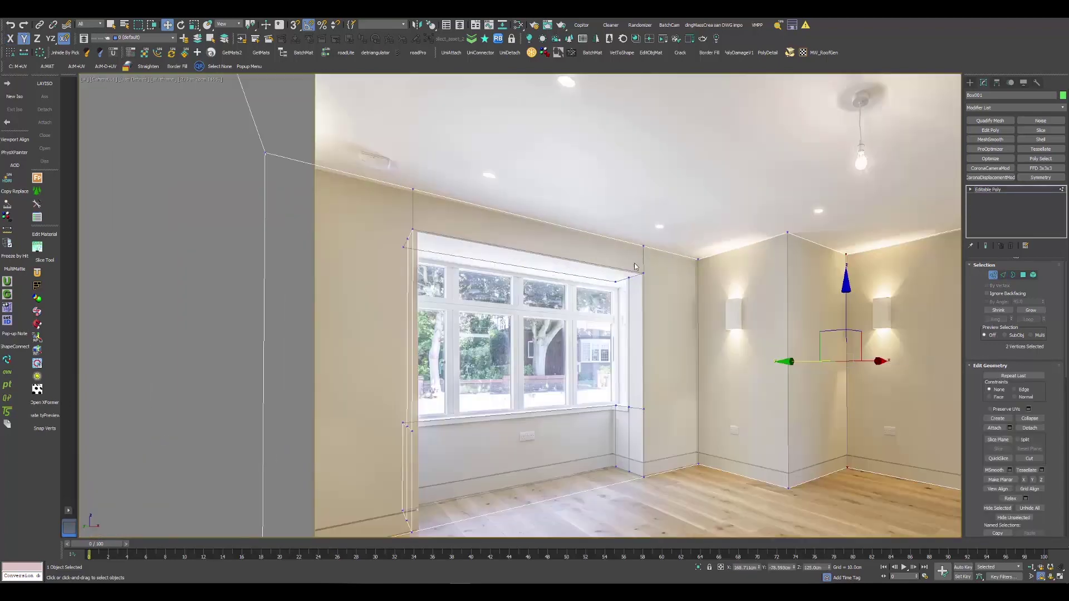
- Select all vertices of the window wall and its recess and move them slightly along Y onto the photo's wall line
drag(614, 222, 359, 170)
scroll(378, 243, down, 4)
ctrl+drag(266, 161, 389, 432)
scroll(483, 278, up, 6)
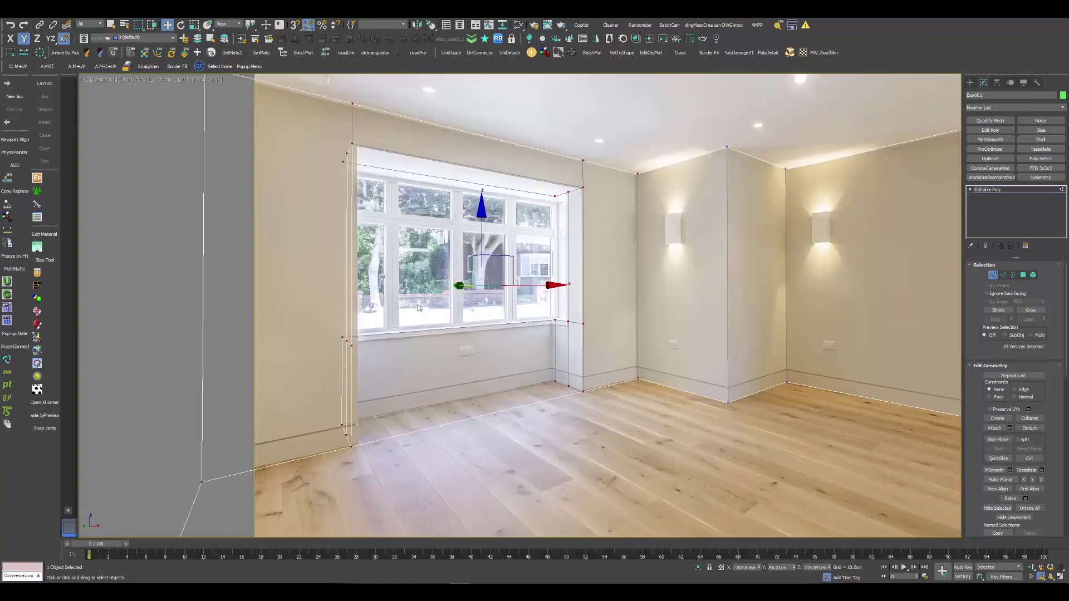
drag(484, 278, 482, 277)
scroll(501, 283, down, 4)
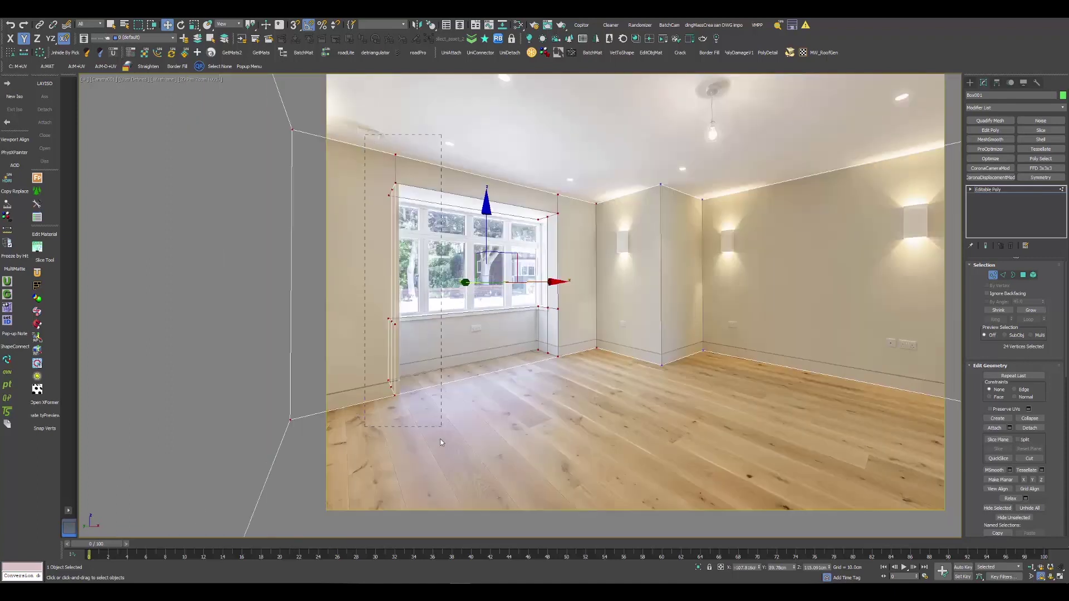
- Select the vertices on the window recess's left side and move them along X onto the photo's opening edge
drag(440, 442, 441, 442)
scroll(382, 312, up, 4)
drag(474, 269, 490, 269)
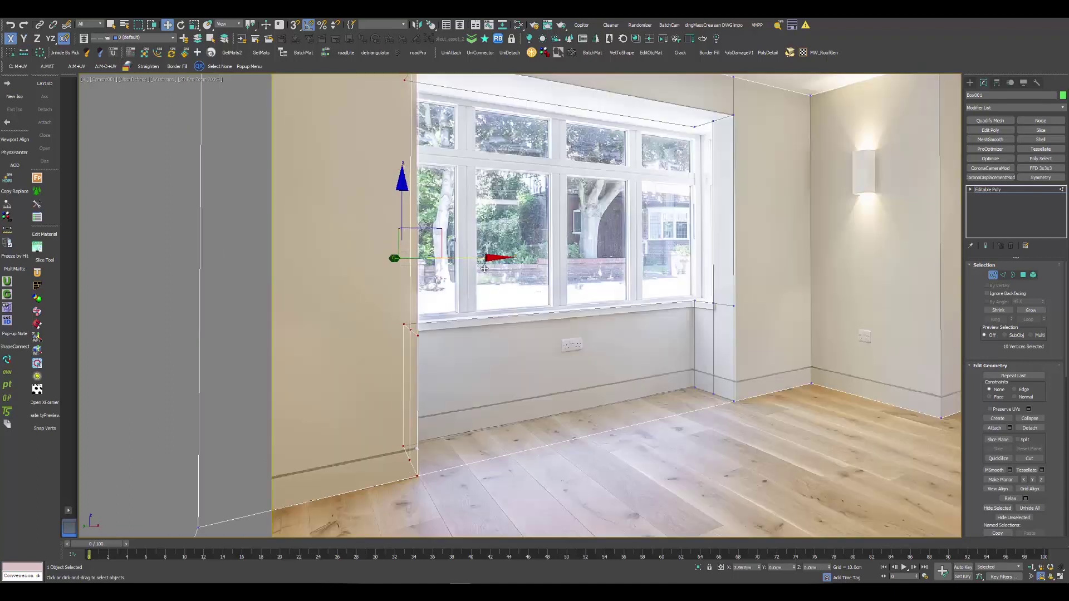
- Select the vertices on the window recess's right side, align them along X with the photo, and leave vertex editing
scroll(417, 351, down, 4)
drag(528, 181, 583, 425)
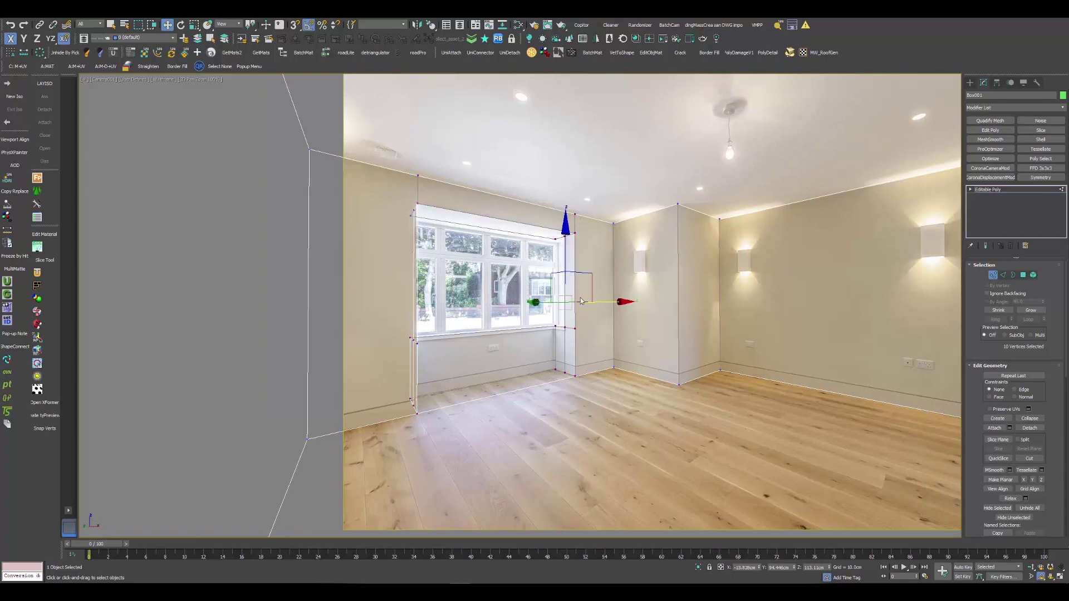
scroll(581, 301, up, 6)
drag(585, 314, 585, 315)
scroll(666, 331, down, 6)
key(1)
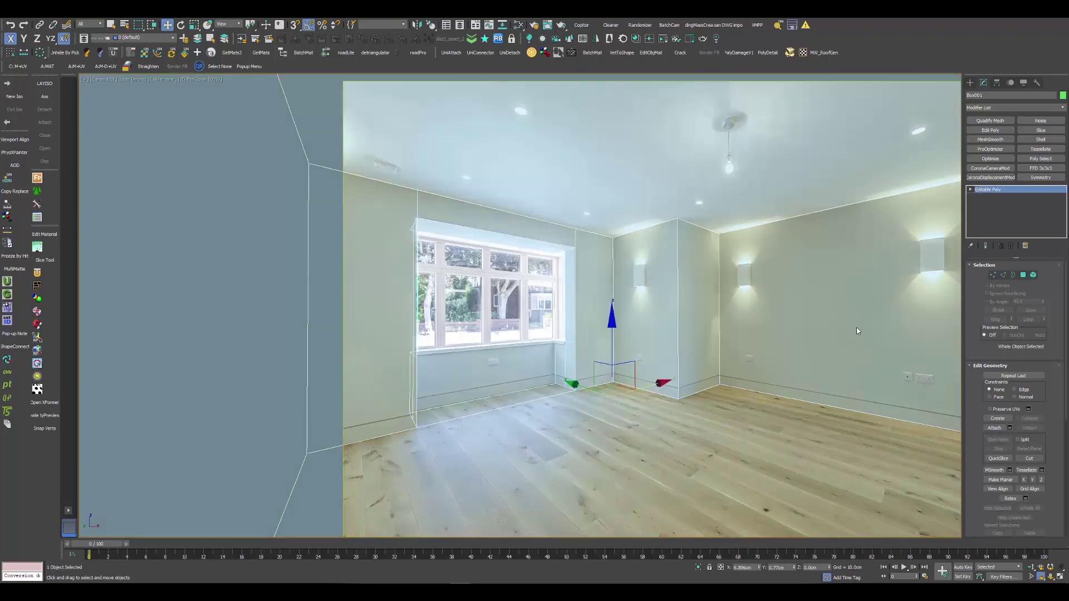
- Check the box's fit across the photo, exit 2D Pan Zoom Mode, deselect the room and show the camera view shaded
scroll(856, 328, down, 2)
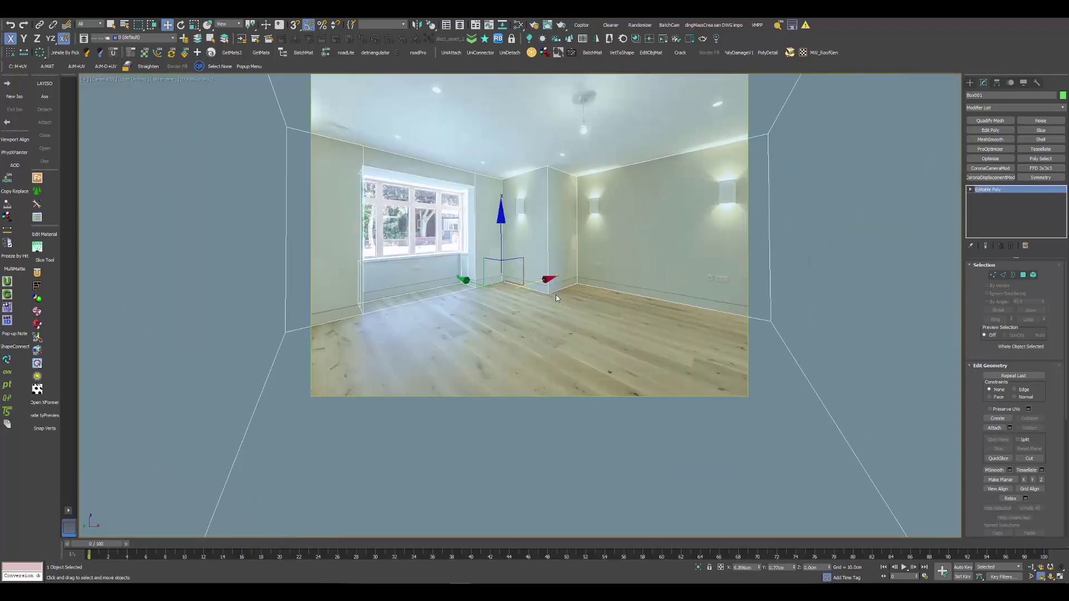
scroll(556, 298, up, 3)
middle_drag(580, 208, 557, 349)
scroll(578, 262, down, 1)
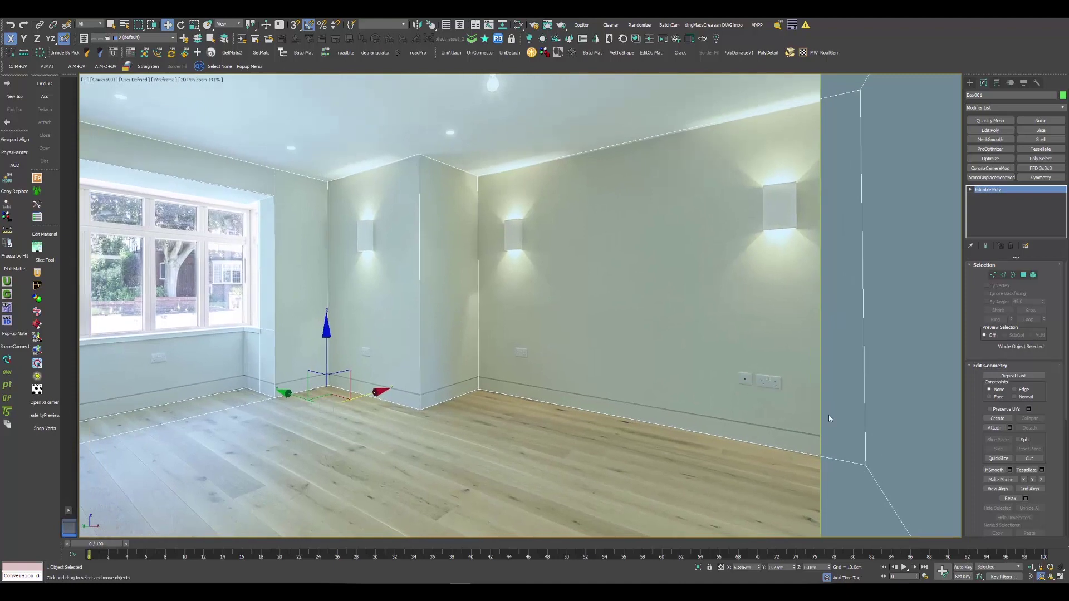
scroll(577, 224, down, 5)
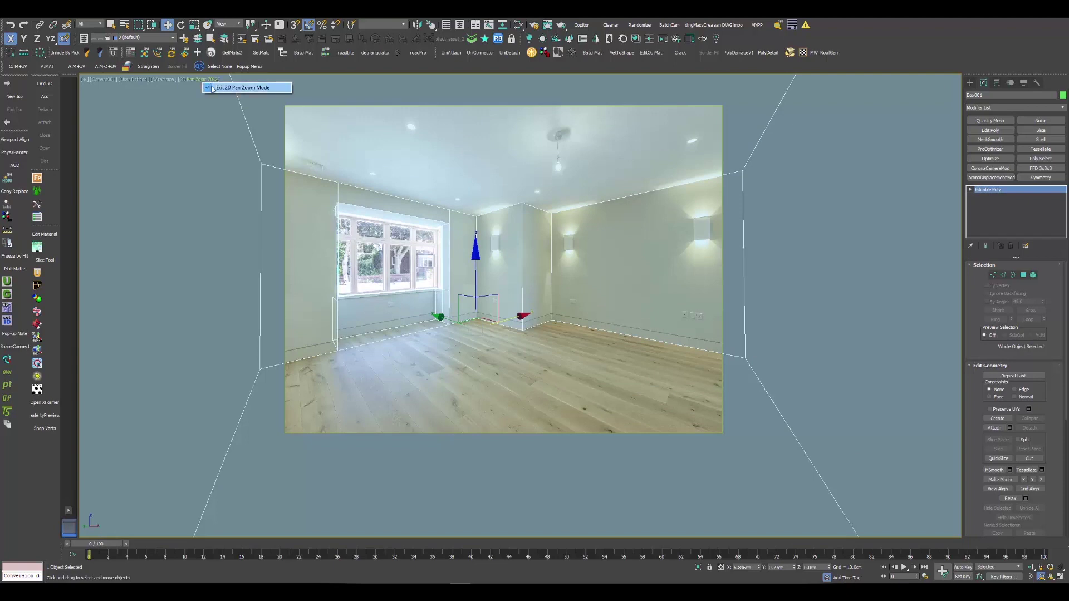
click(203, 82)
click(531, 151)
key(F3)
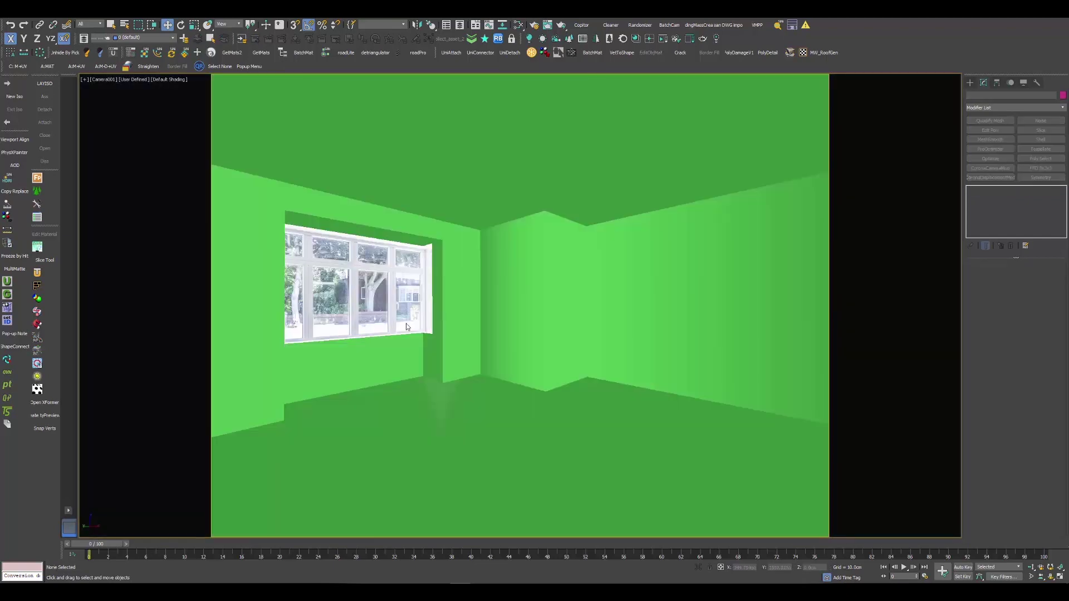
- Open the Slate Material Editor and create a new empty node view named View2
key(m)
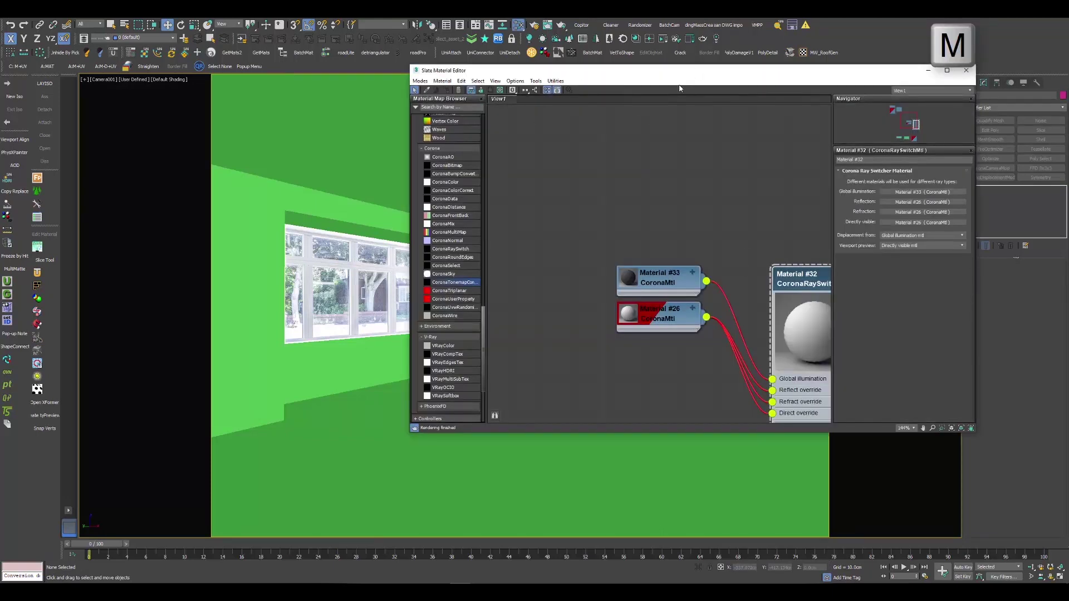
drag(677, 73, 540, 104)
scroll(582, 198, down, 1)
scroll(624, 203, down, 1)
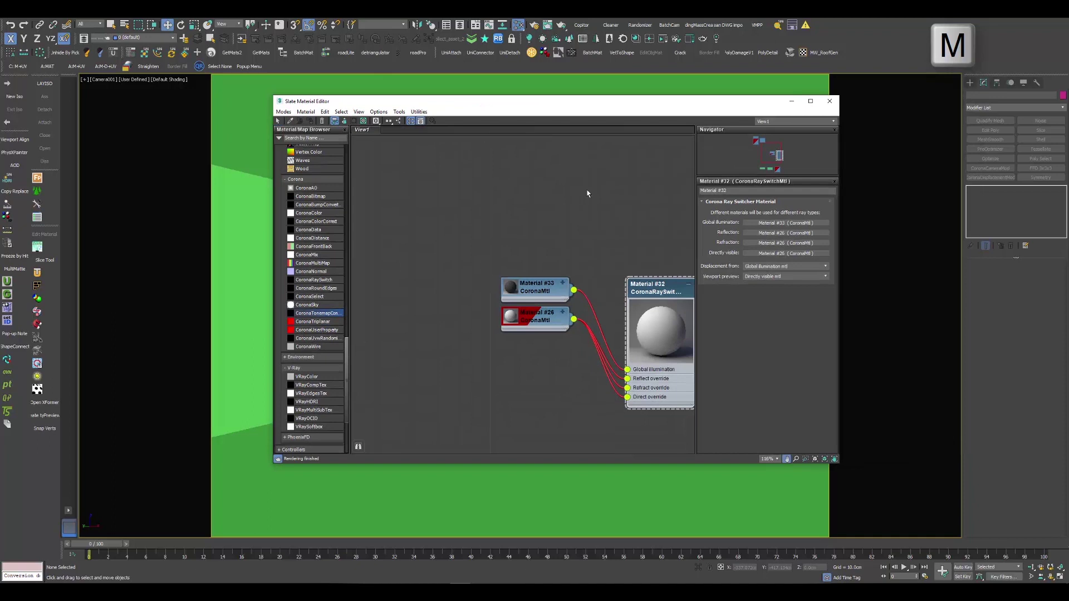
right_click(368, 129)
click(390, 184)
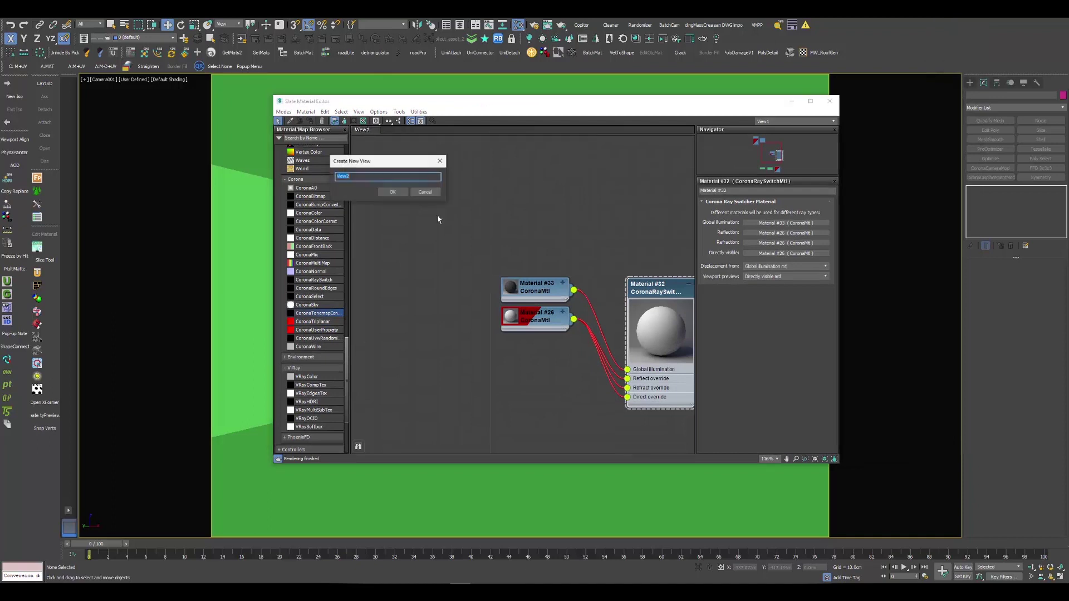
click(393, 192)
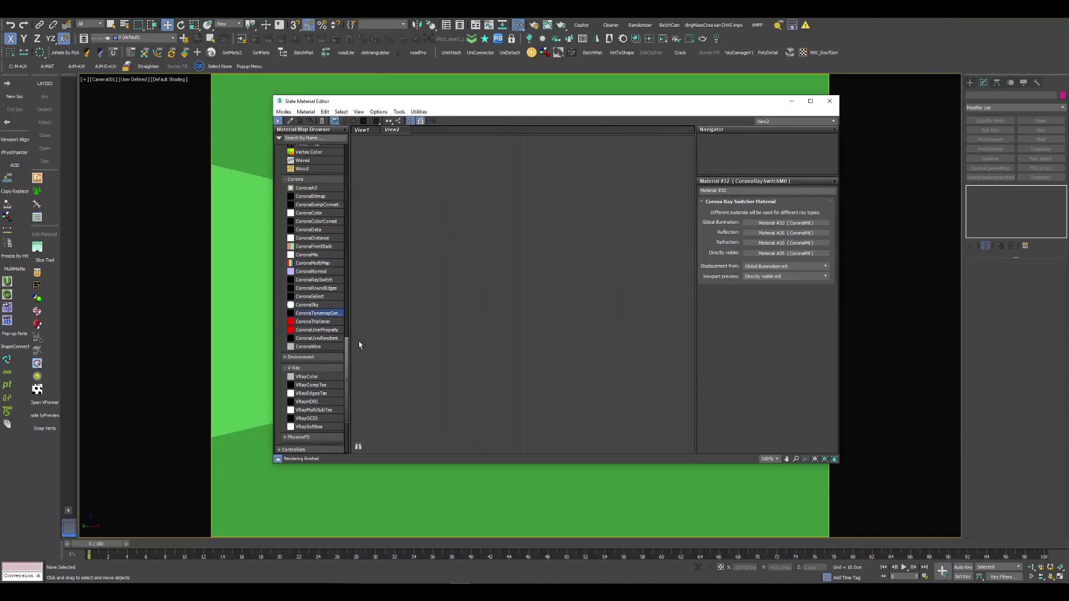
drag(450, 106, 489, 124)
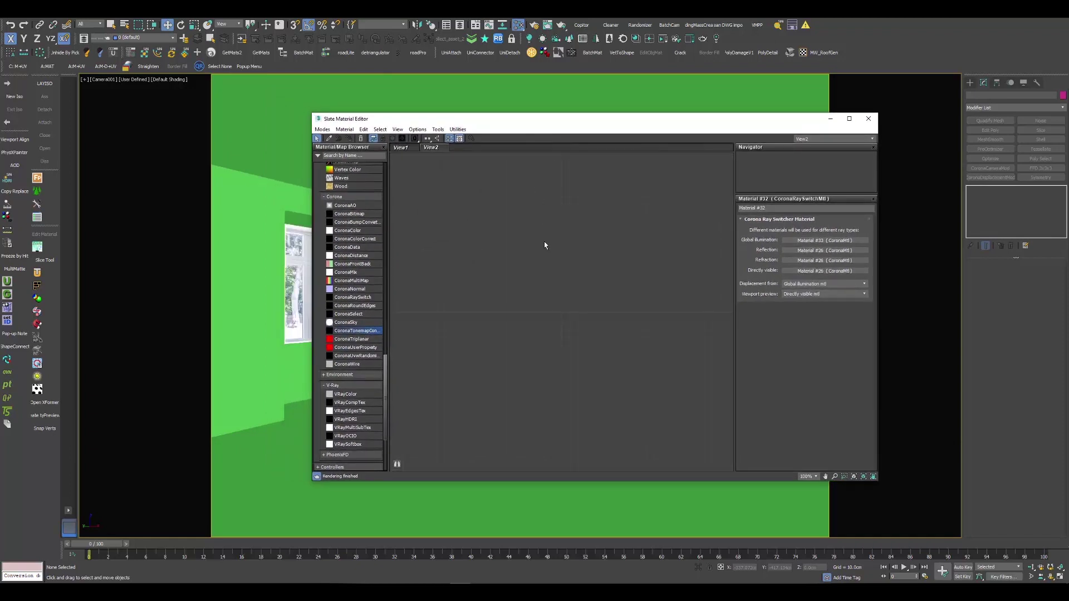
- Add a CoronaShadowCatcherMtl material to the new view and place its node with free space beside it
right_click(545, 245)
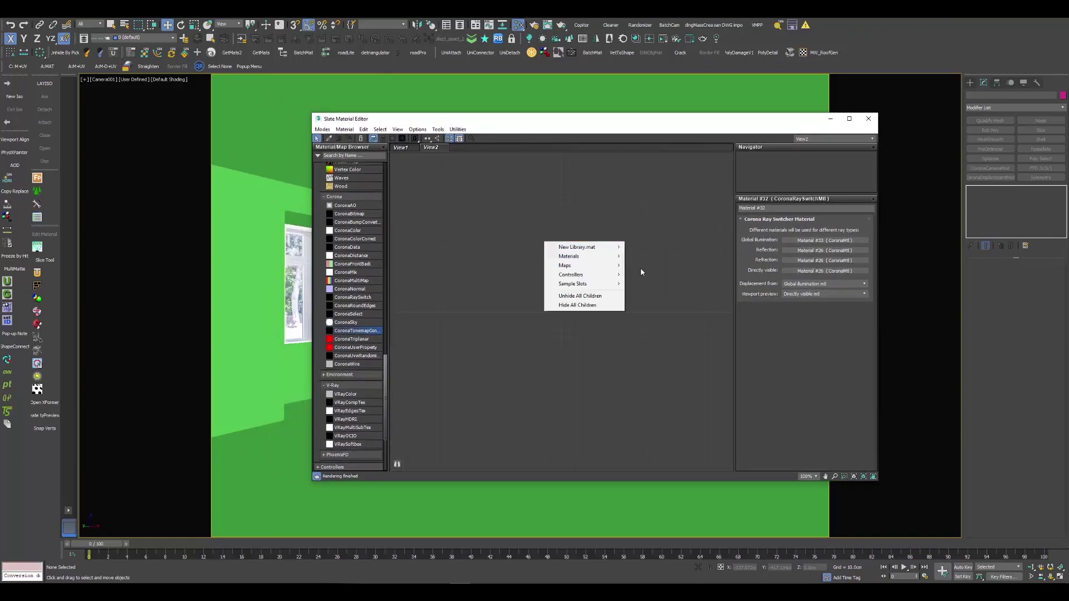
mouse_move(645, 274)
click(714, 325)
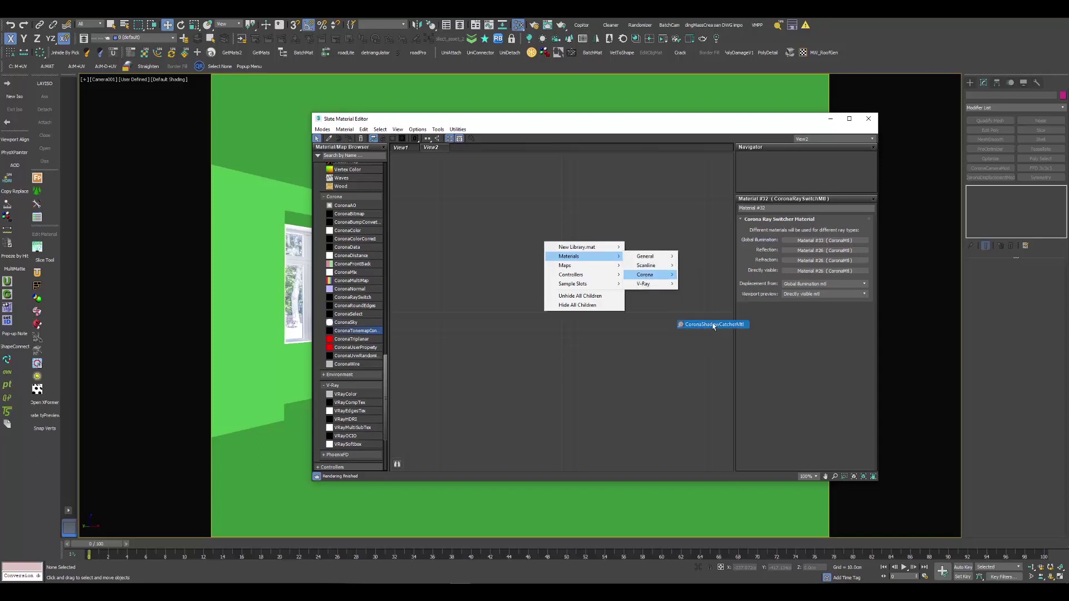
drag(543, 239, 621, 256)
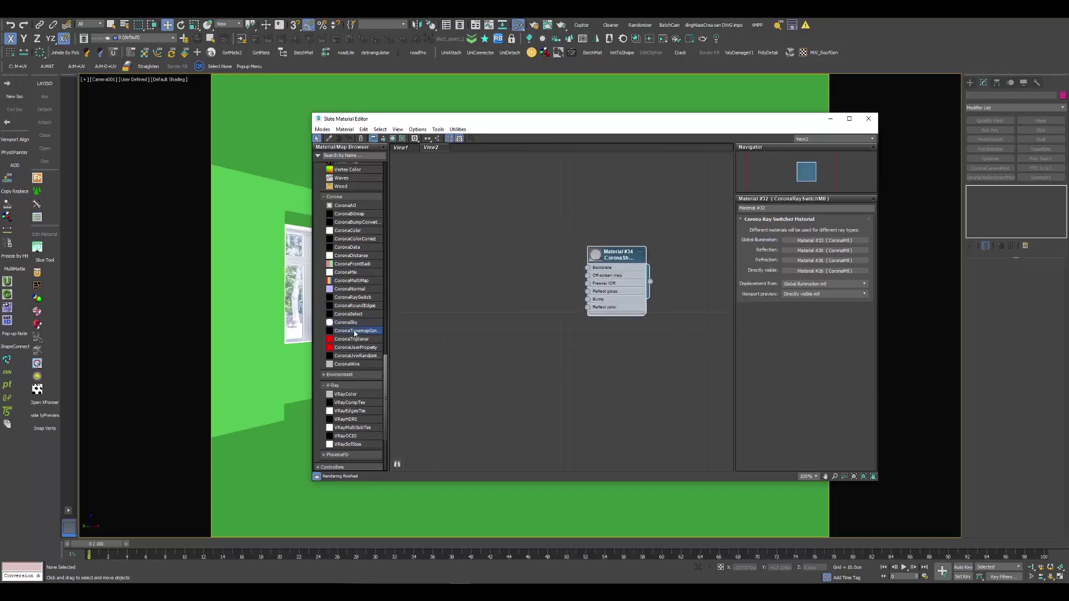
- Add a CoronaTonemapControl map and bring in the room photo as a bitmap node ahead of it
drag(461, 296, 535, 269)
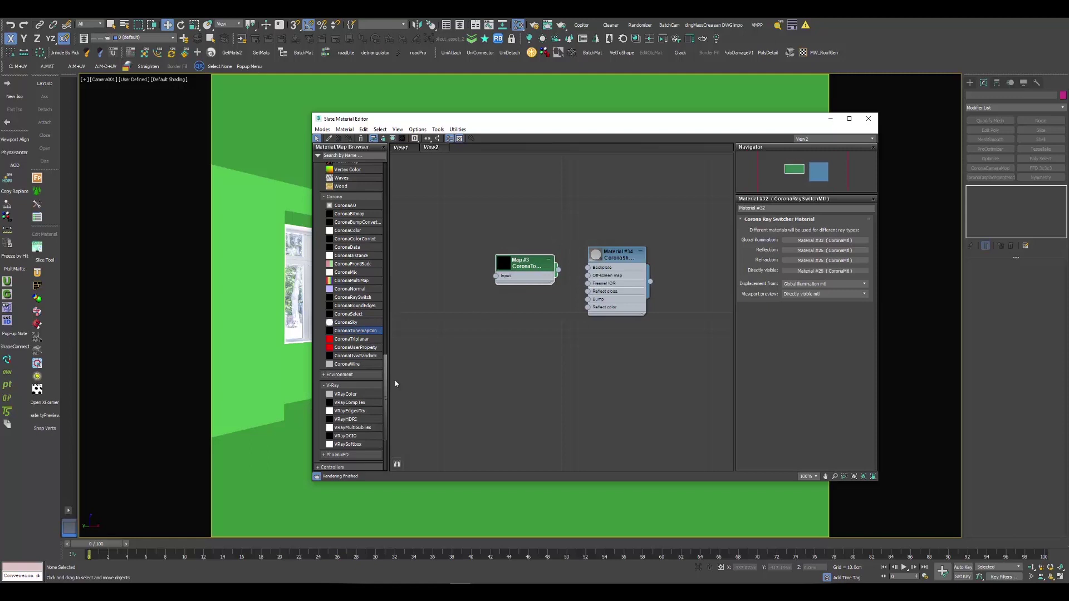
key(alt+Tab)
drag(447, 462, 435, 279)
click(439, 254)
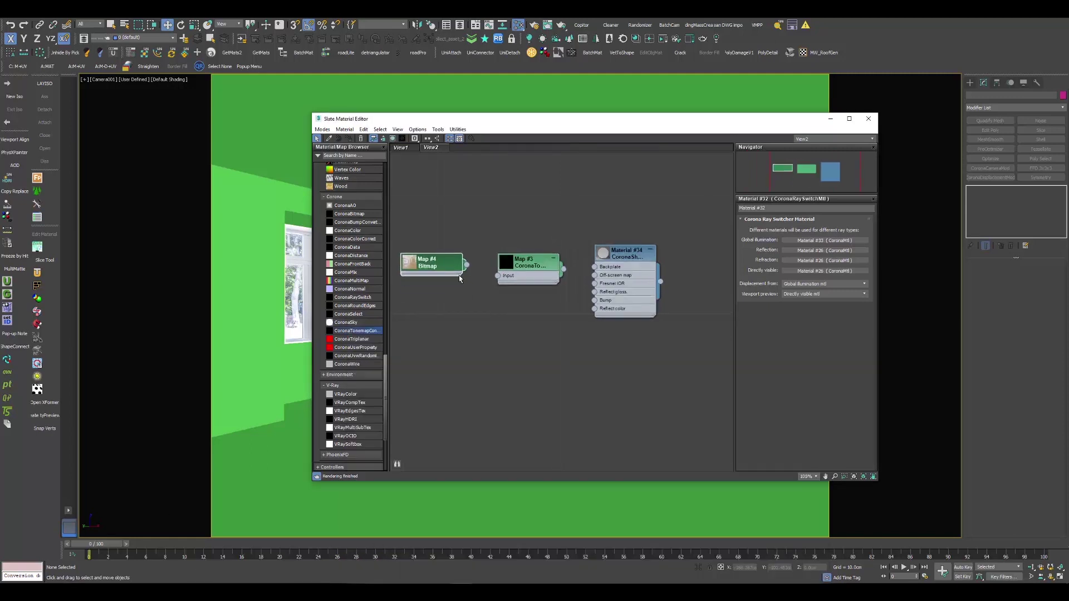
scroll(447, 261, up, 3)
scroll(468, 274, up, 1)
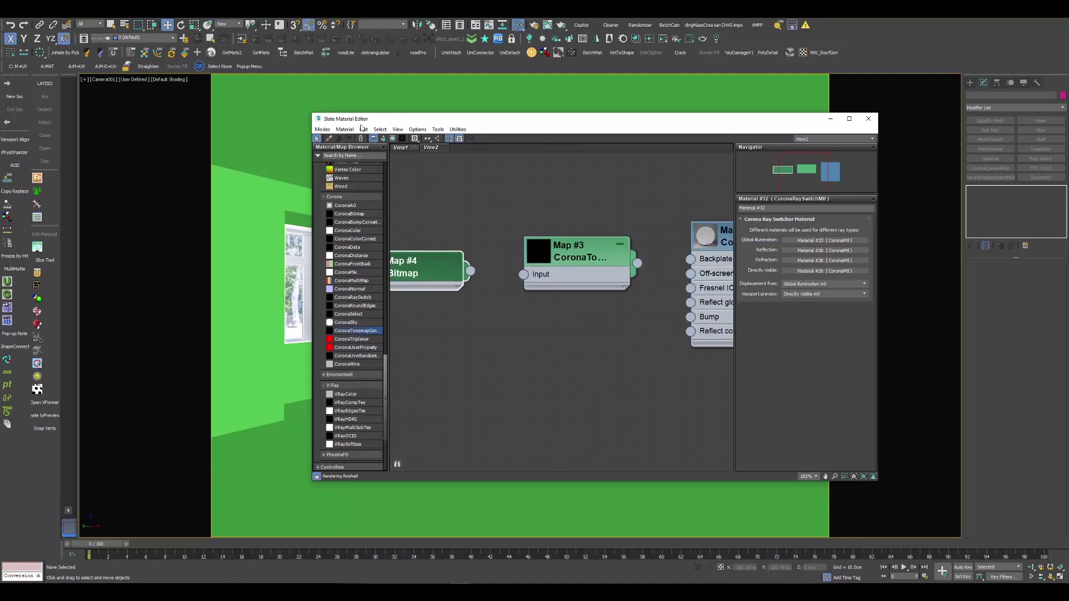
drag(354, 119, 372, 120)
scroll(447, 262, down, 2)
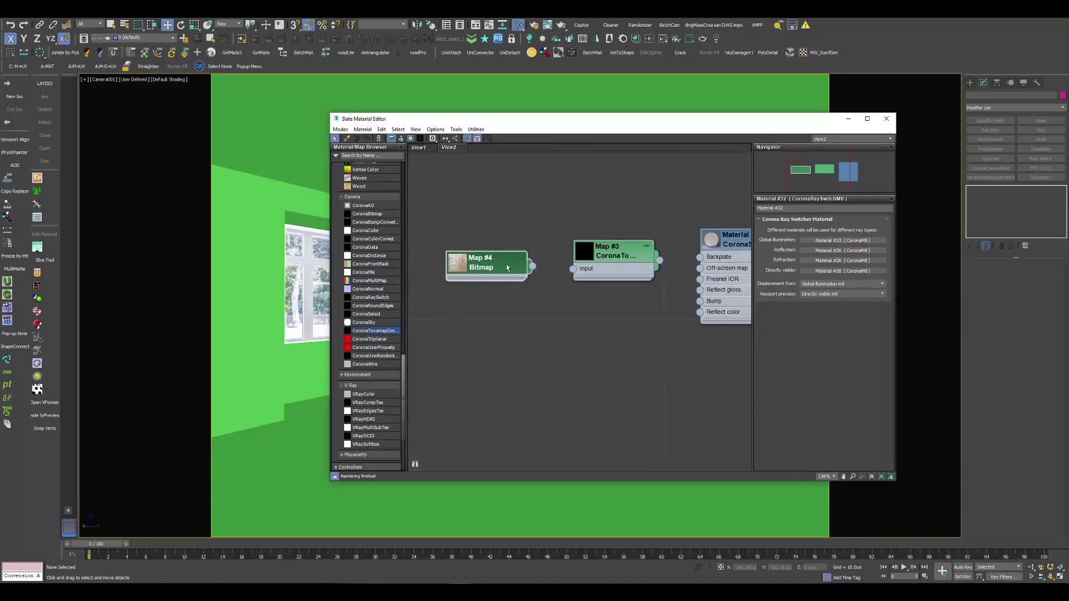
- Connect the photo bitmap to the CoronaTonemapControl input and that map to the shadow catcher's Backplate
drag(532, 269, 545, 248)
middle_drag(632, 299, 546, 295)
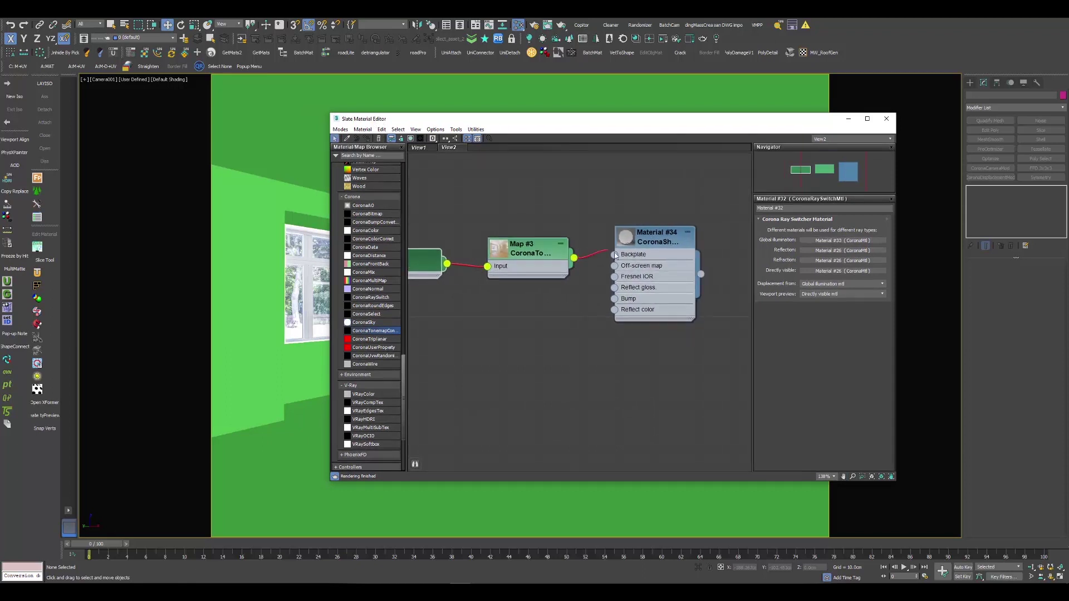
drag(615, 254, 615, 254)
- Turn off Exposure, Tone mapping and LUT in the CoronaTonemapControl map
click(530, 263)
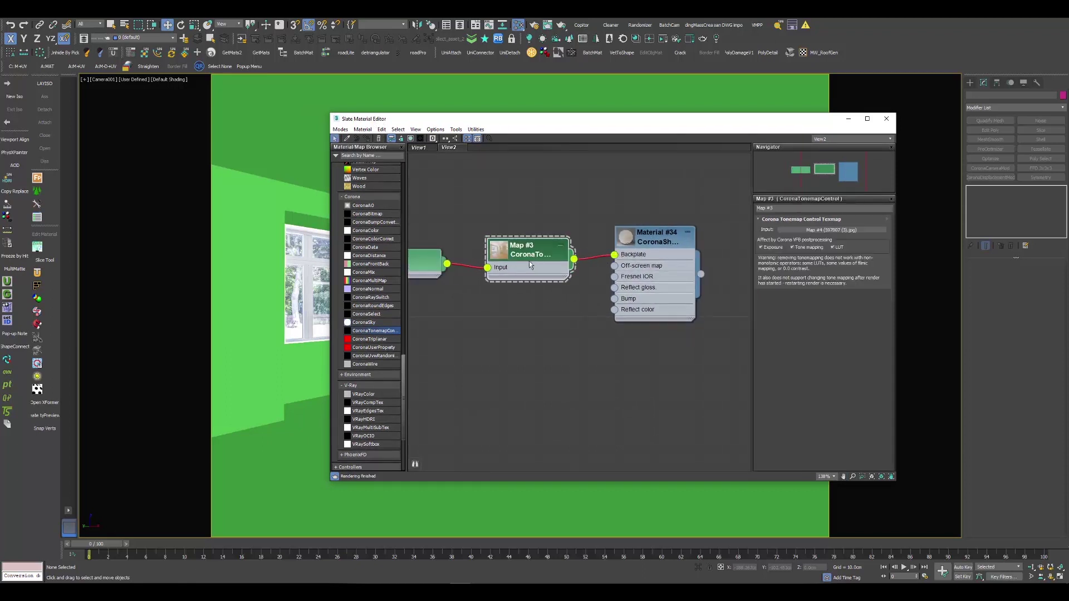
click(767, 248)
click(797, 248)
click(833, 248)
middle_drag(500, 273, 625, 256)
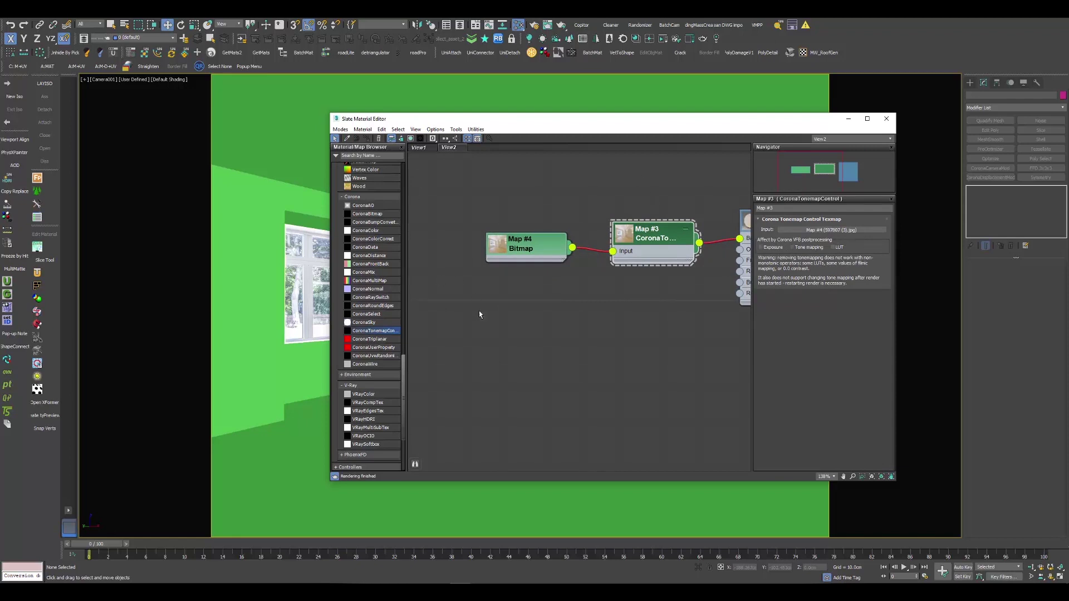
- Set the shadow catcher material's alpha mode to Always transparent
middle_drag(675, 244, 499, 237)
double_click(598, 232)
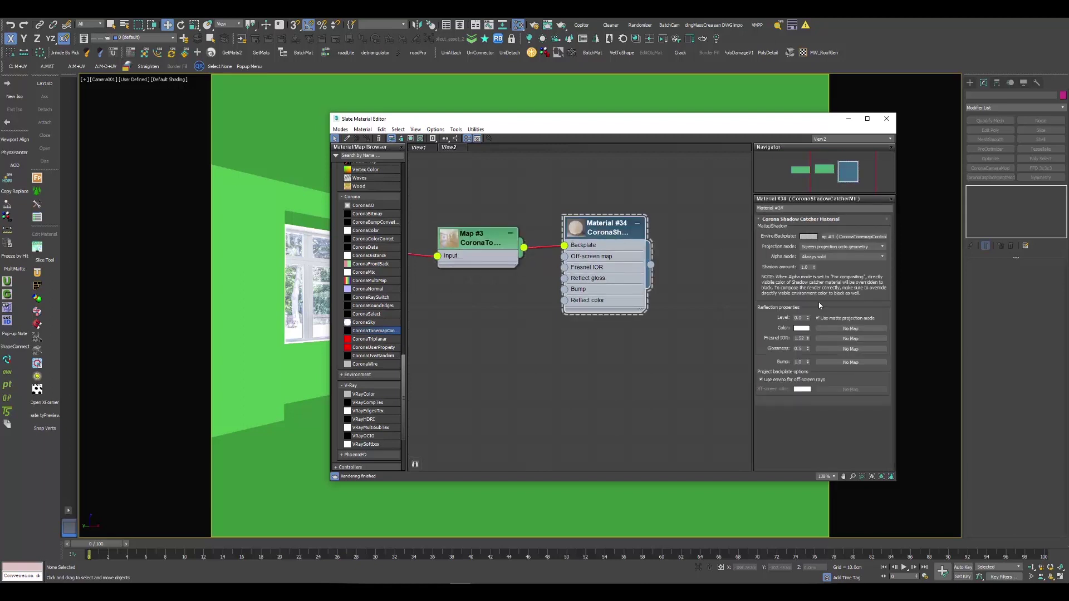
click(809, 258)
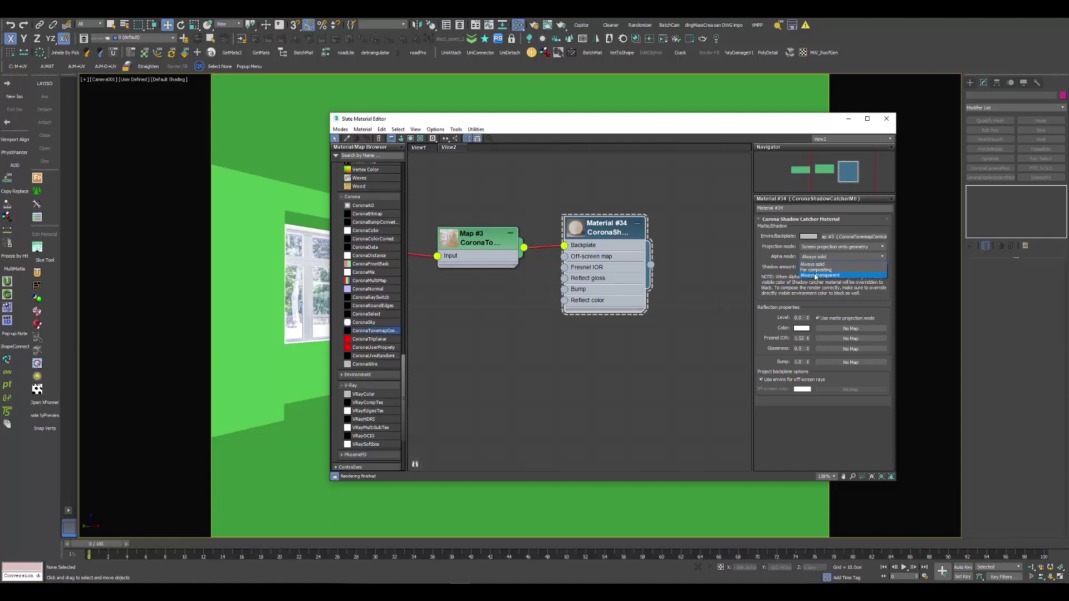
click(816, 275)
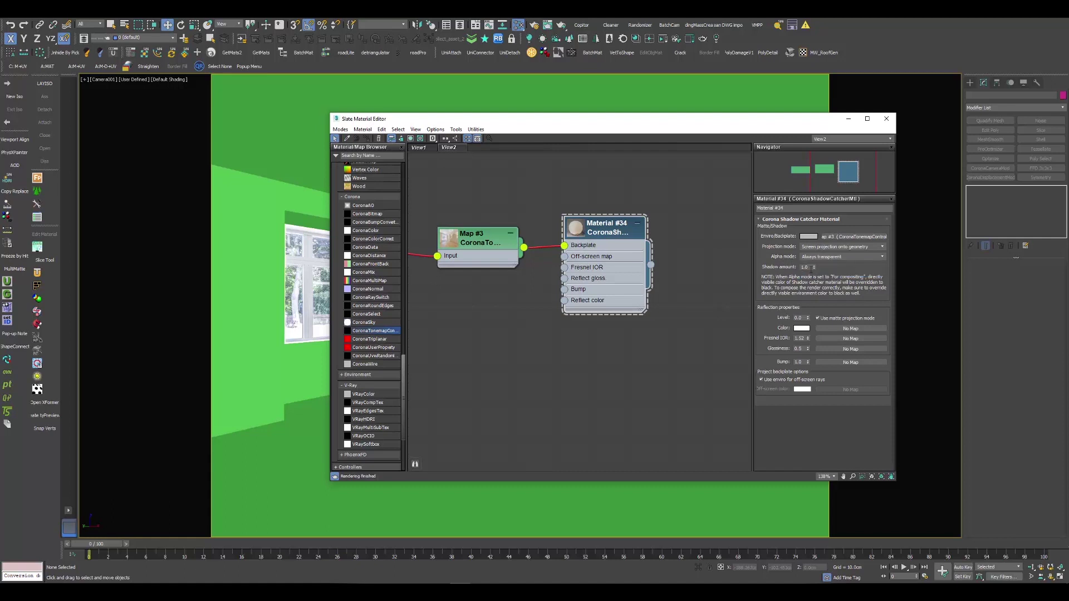
click(806, 267)
scroll(515, 241, down, 1)
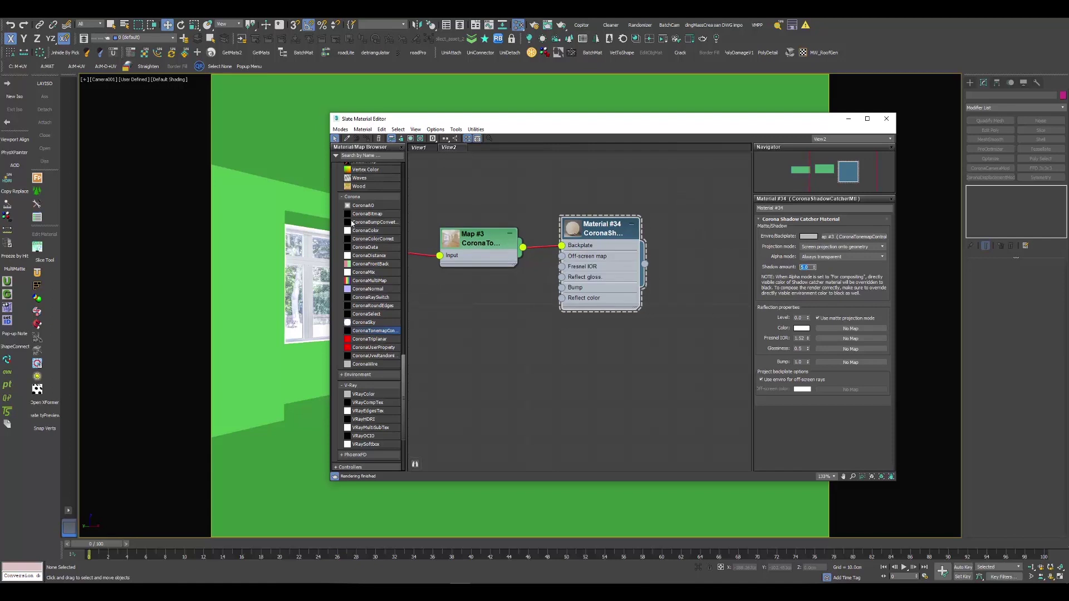
- Select the room box, assign the shadow catcher material to it and close the Slate Material Editor
click(271, 167)
drag(357, 126, 432, 148)
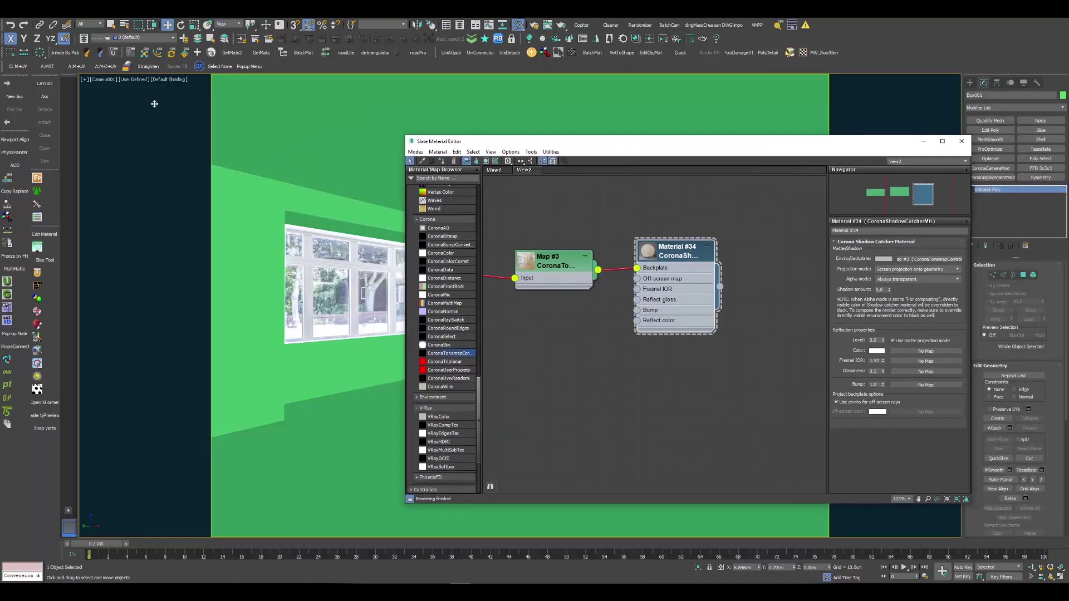
click(443, 162)
click(961, 142)
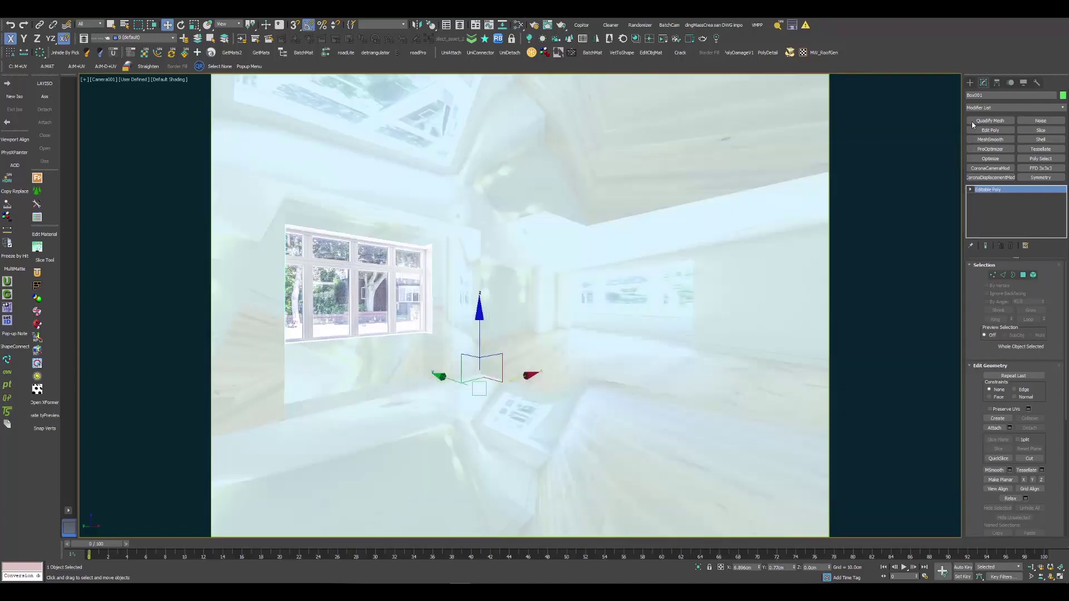
- Create a rectangular CoronaLight of about 190 by 117 cm beside the room box in the Perspective view and display it shaded
click(971, 83)
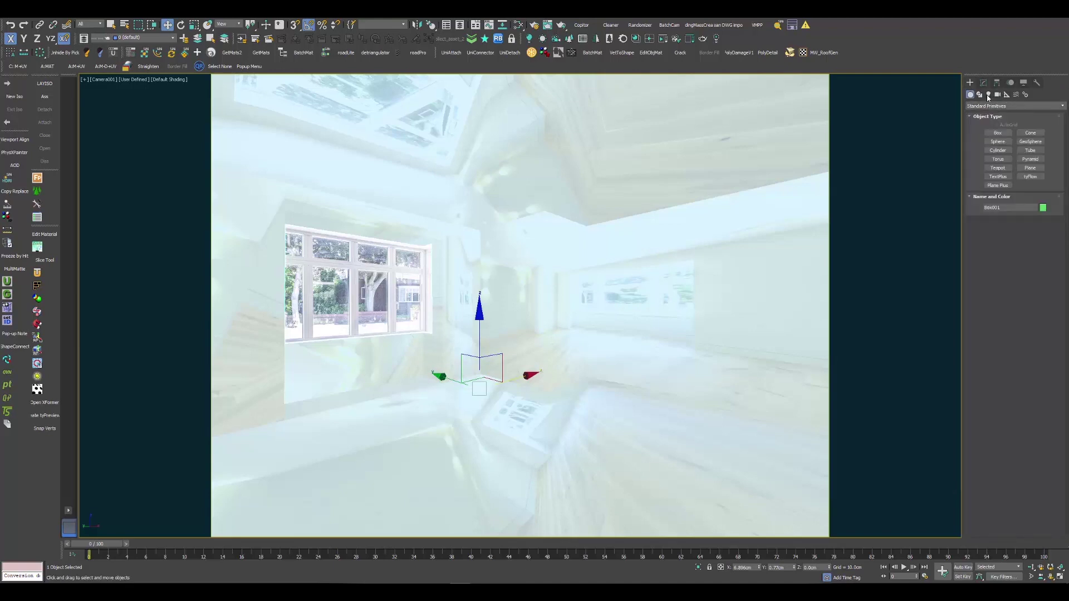
click(988, 95)
click(974, 107)
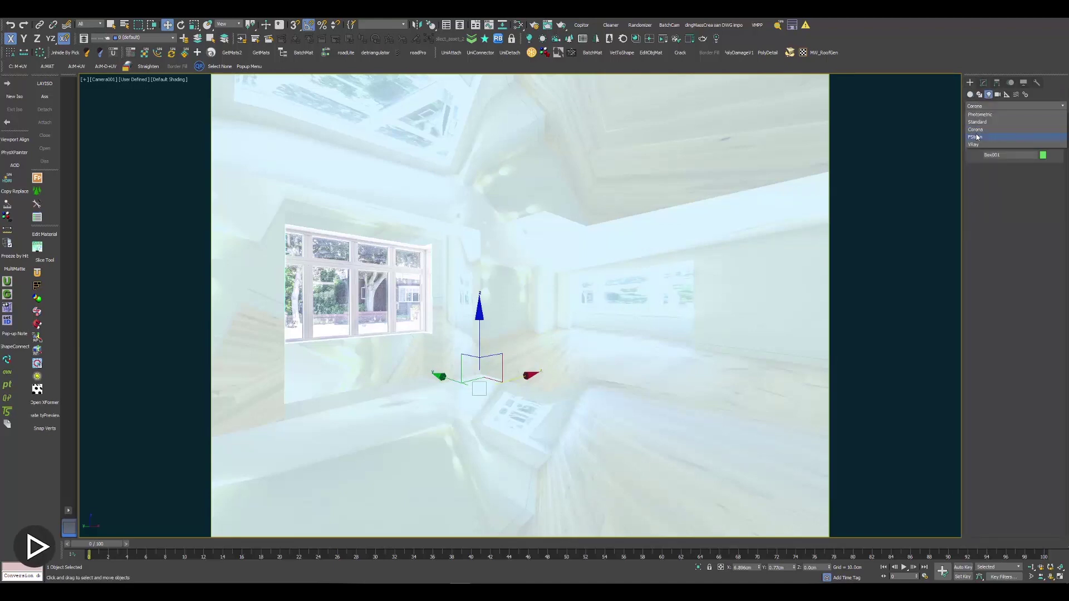
click(975, 134)
click(997, 133)
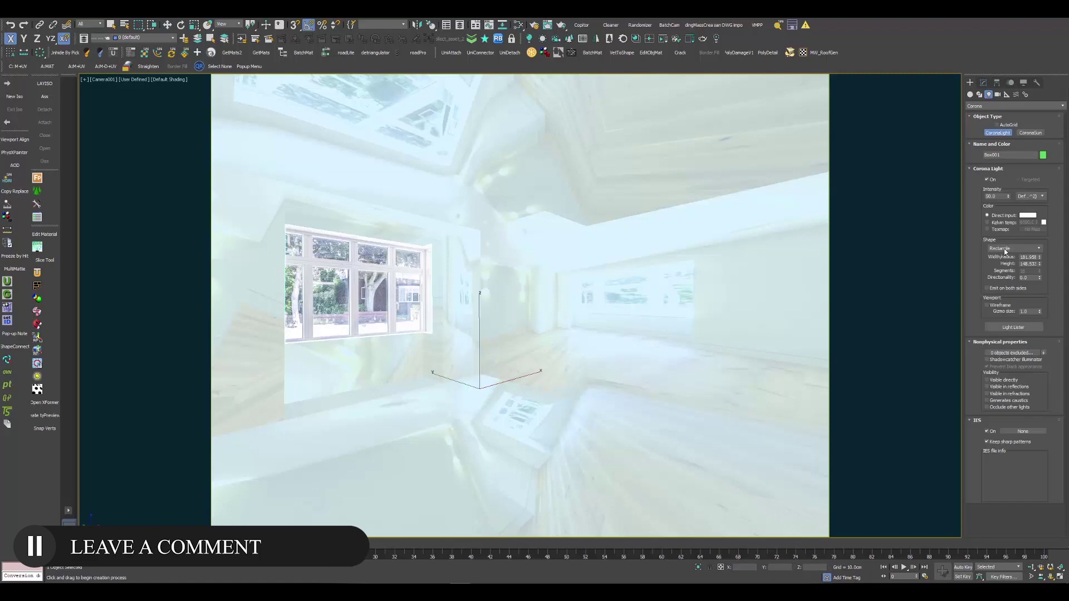
click(1010, 248)
click(997, 262)
key(alt+w)
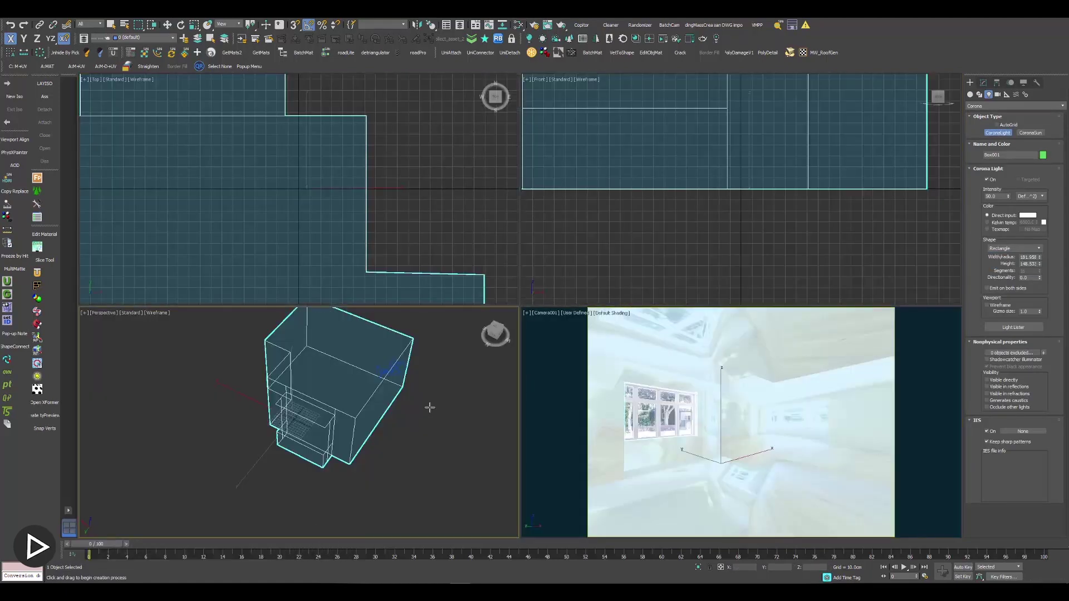
key(alt+w)
scroll(490, 420, up, 6)
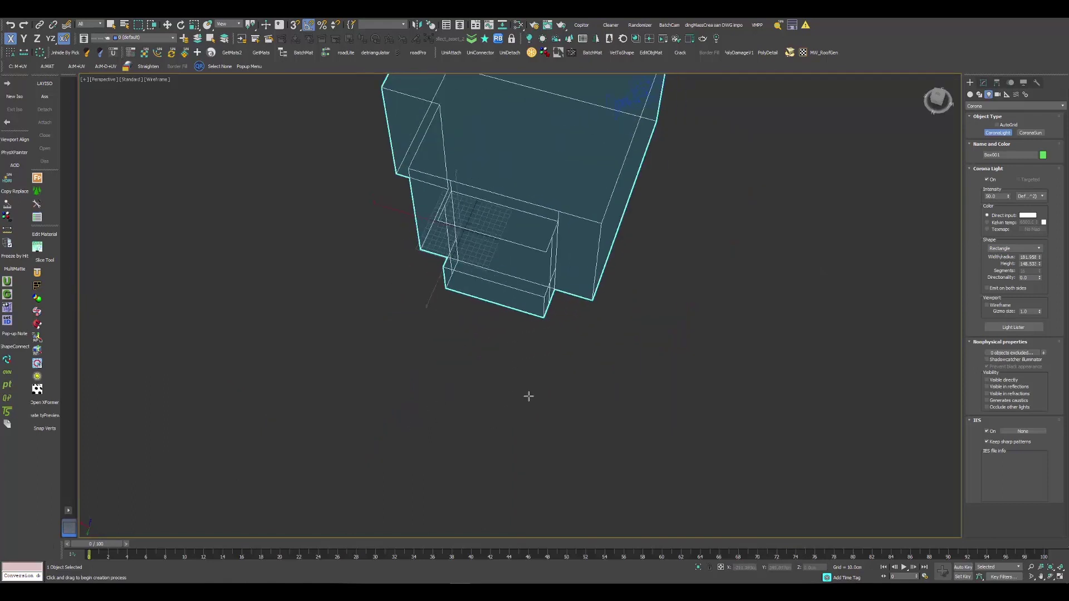
drag(495, 301, 604, 360)
scroll(601, 358, down, 3)
scroll(594, 358, down, 2)
key(F3)
scroll(636, 272, up, 5)
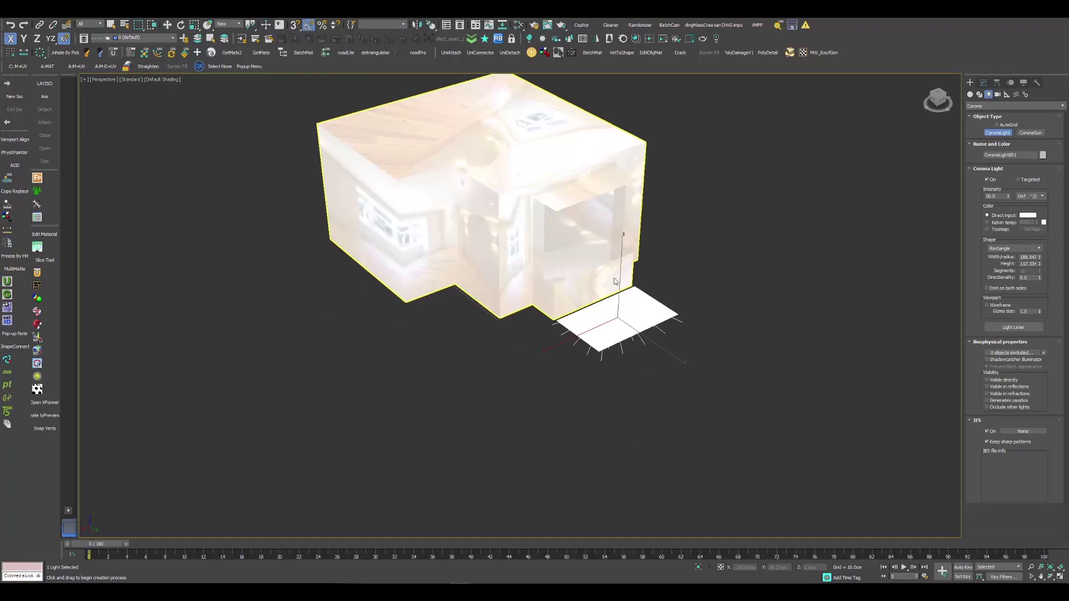
- Rotate the light 90 degrees about X so it stands upright and move it in front of the window opening
key(e)
drag(648, 287, 658, 297)
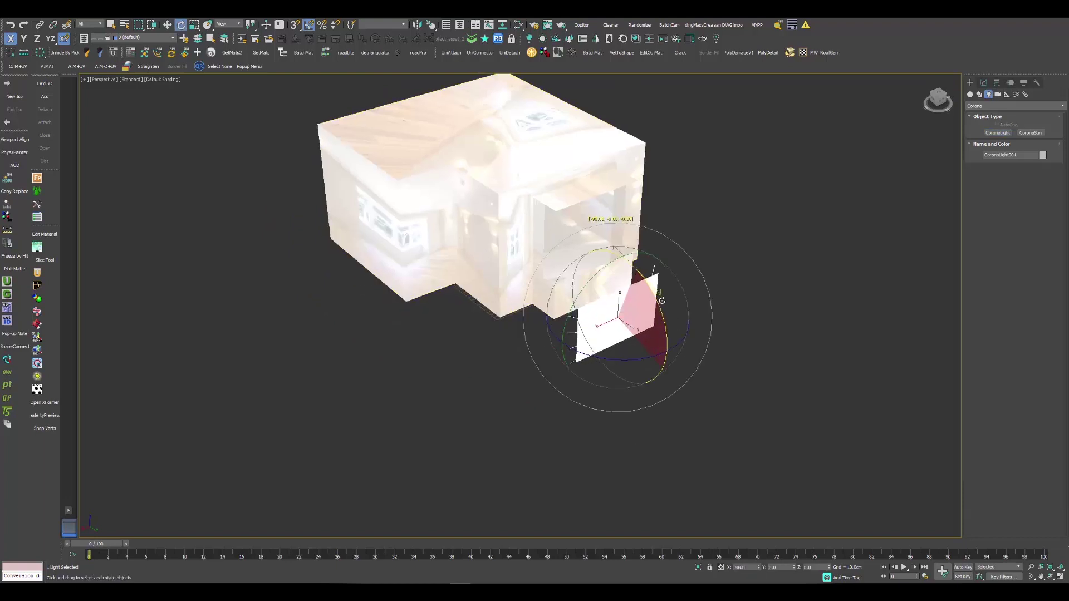
alt+middle_drag(587, 334, 628, 303)
key(w)
drag(641, 282, 609, 202)
alt+middle_drag(592, 236, 541, 237)
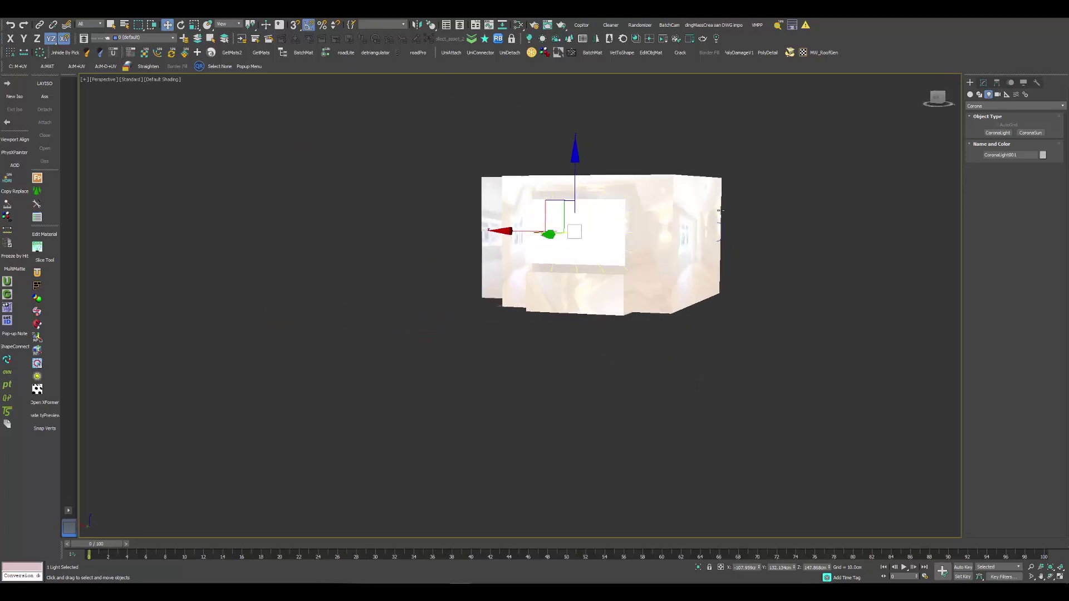
- Enlarge the light to about 143 cm high and align it vertically so it covers the window opening
click(982, 82)
scroll(725, 236, up, 3)
alt+middle_drag(724, 238, 641, 262)
scroll(657, 261, up, 1)
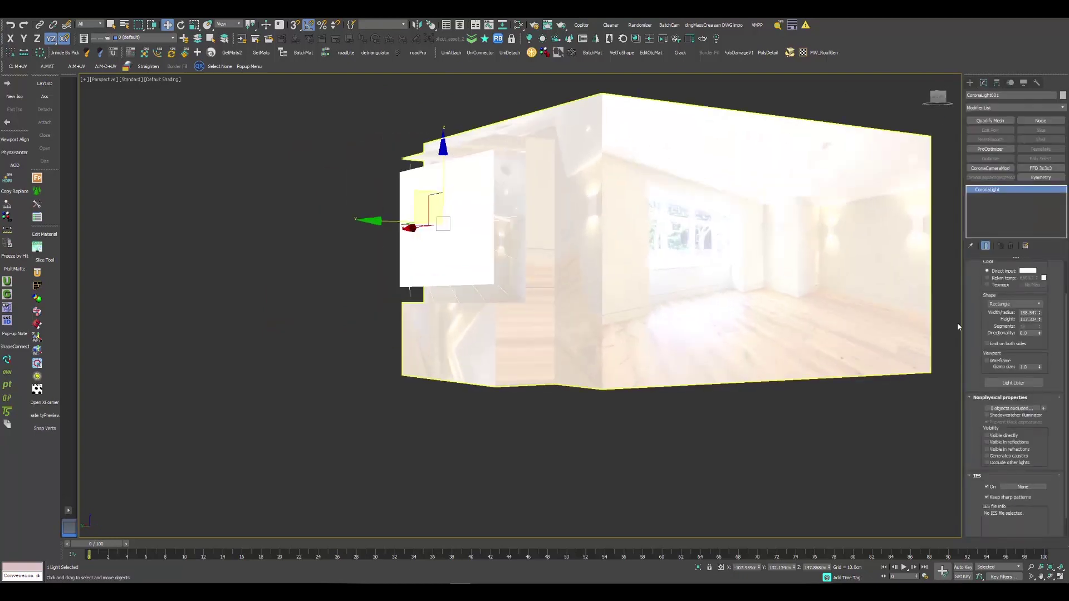
mouse_move(1040, 312)
mouse_down()
mouse_move(1040, 298)
mouse_move(1040, 308)
mouse_up()
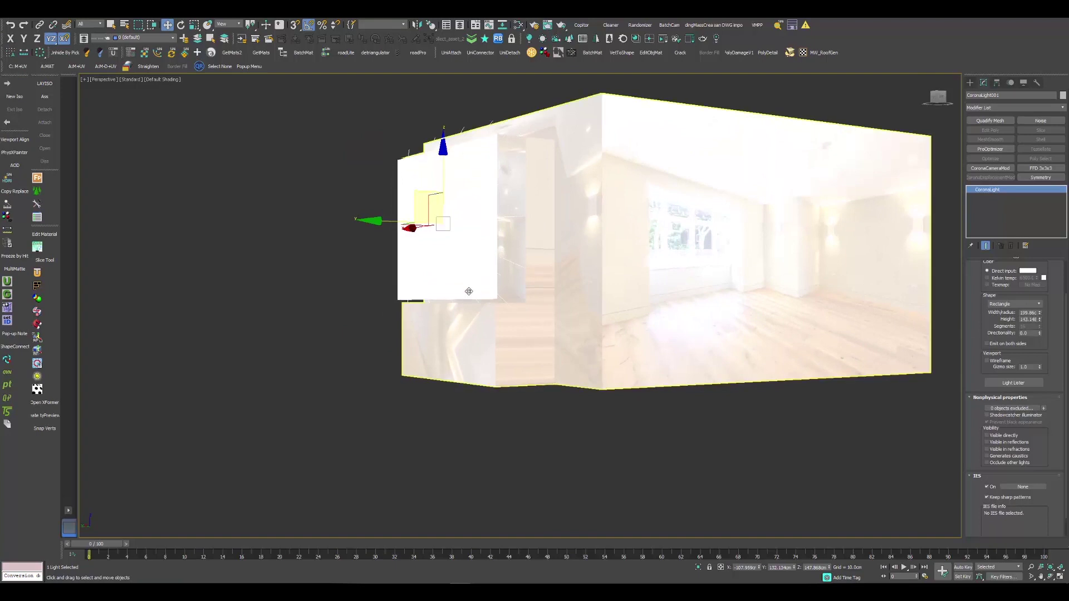
alt+middle_drag(470, 291, 417, 288)
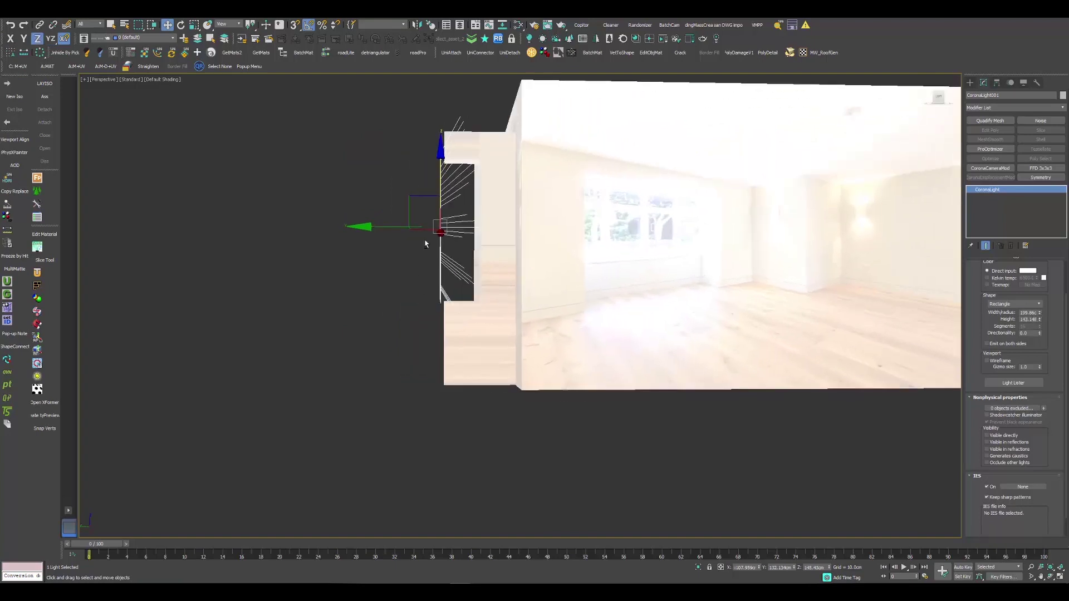
alt+middle_drag(438, 168, 390, 246)
- Turn off the light's direct, reflection and refraction visibility, and deselect it in the wireframe camera view
key(c)
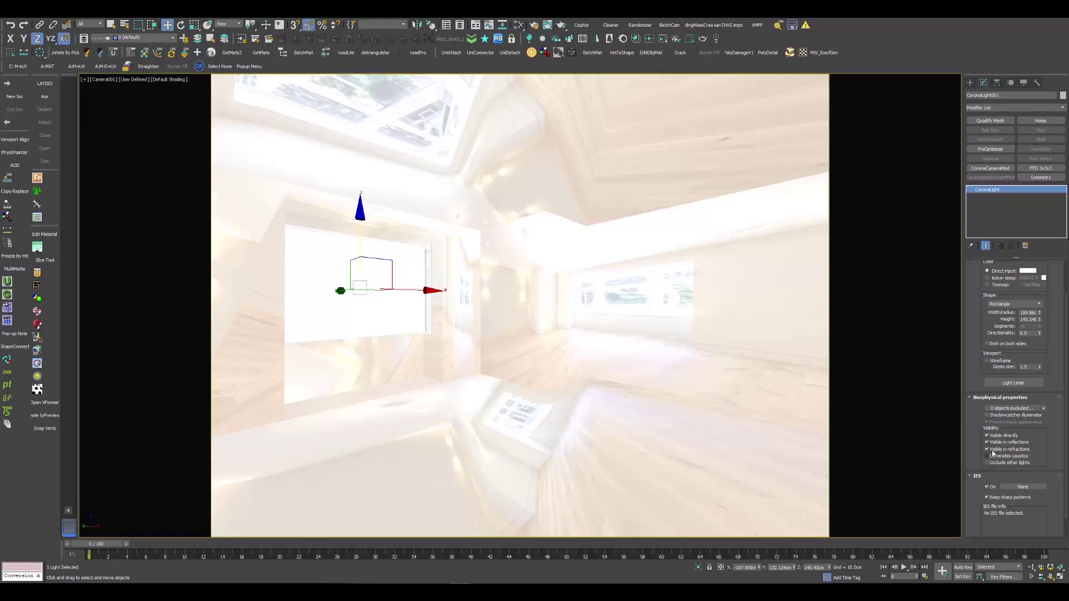
click(990, 449)
key(F3)
click(884, 126)
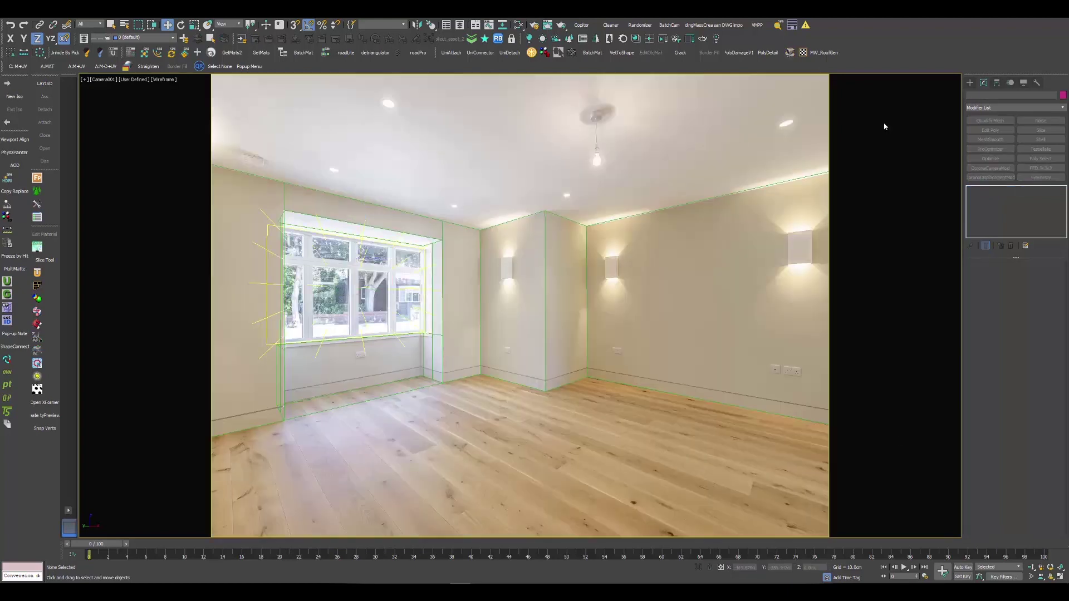
- Create a test sphere on the floor near the room's centre and raise it above floor level
click(969, 83)
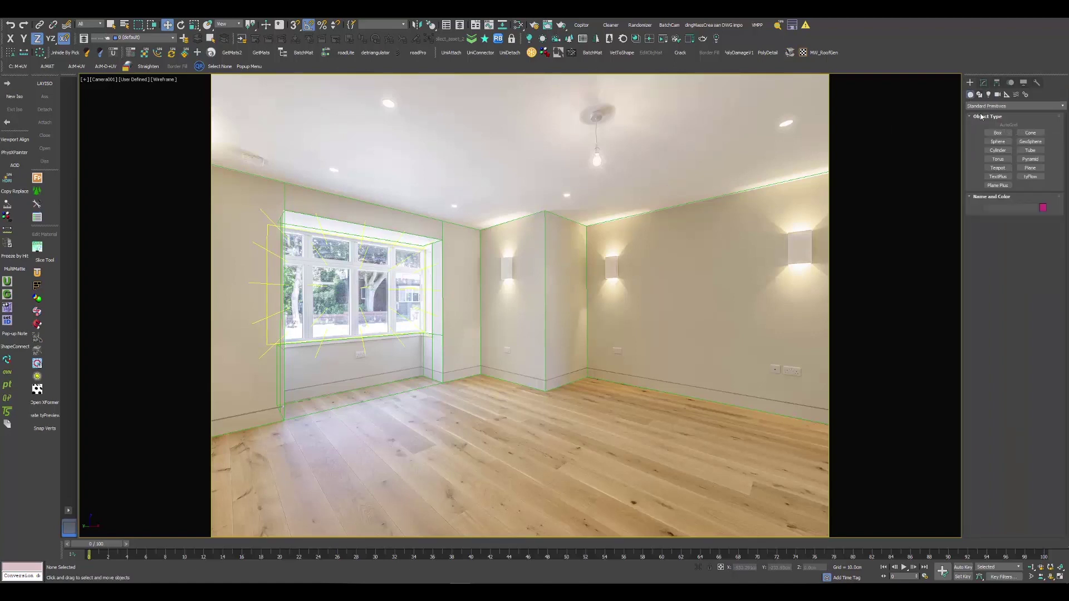
click(998, 142)
drag(506, 444, 517, 456)
key(F3)
drag(500, 410, 516, 355)
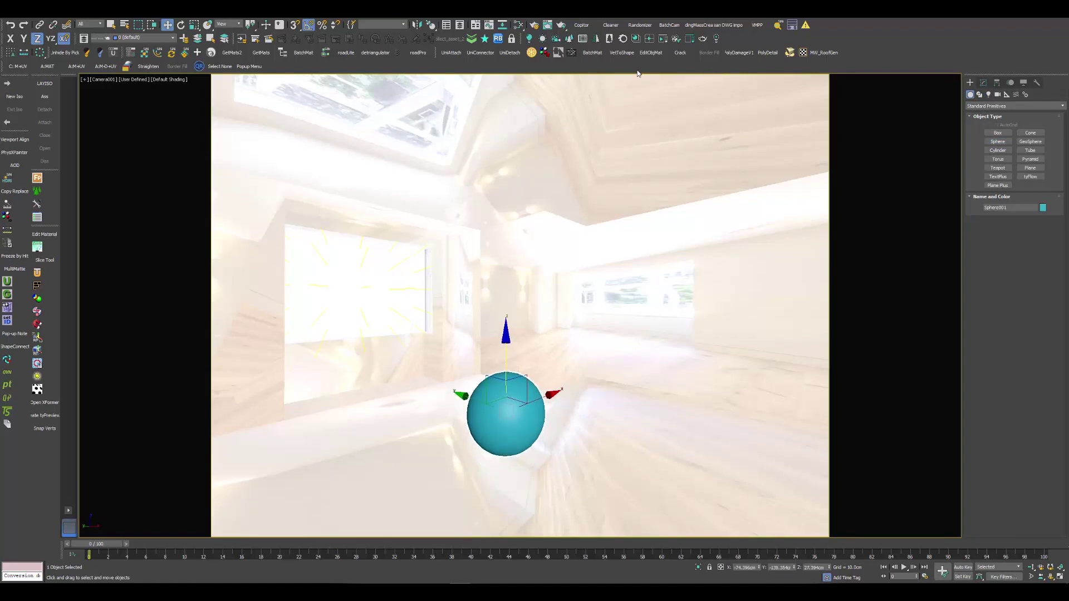
- Start Corona interactive rendering of the wireframe camera view and move the frame buffer clear of the sphere
key(F3)
click(665, 42)
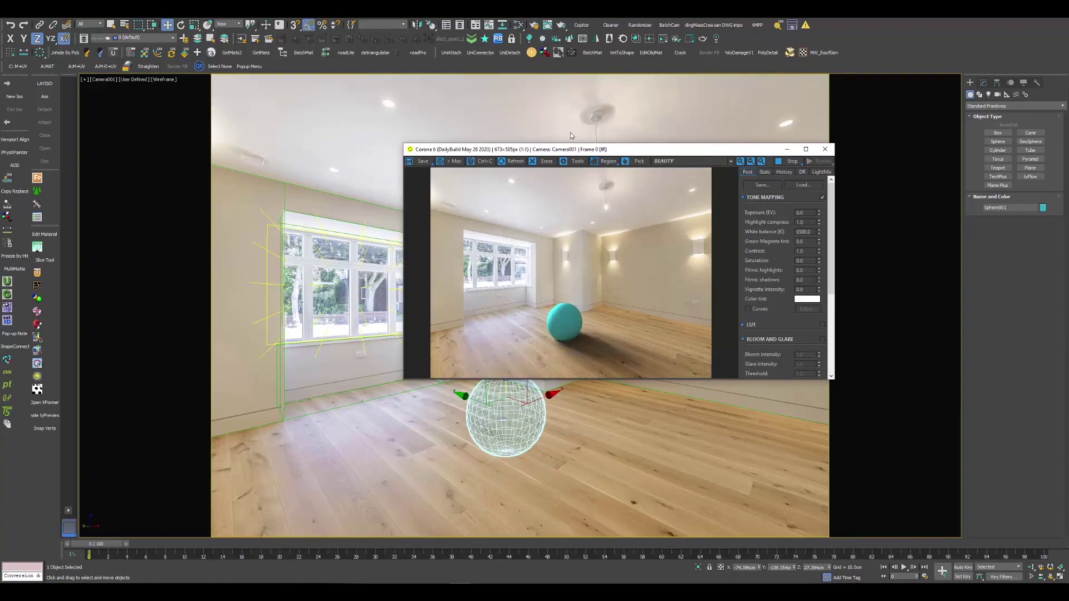
drag(573, 150, 649, 86)
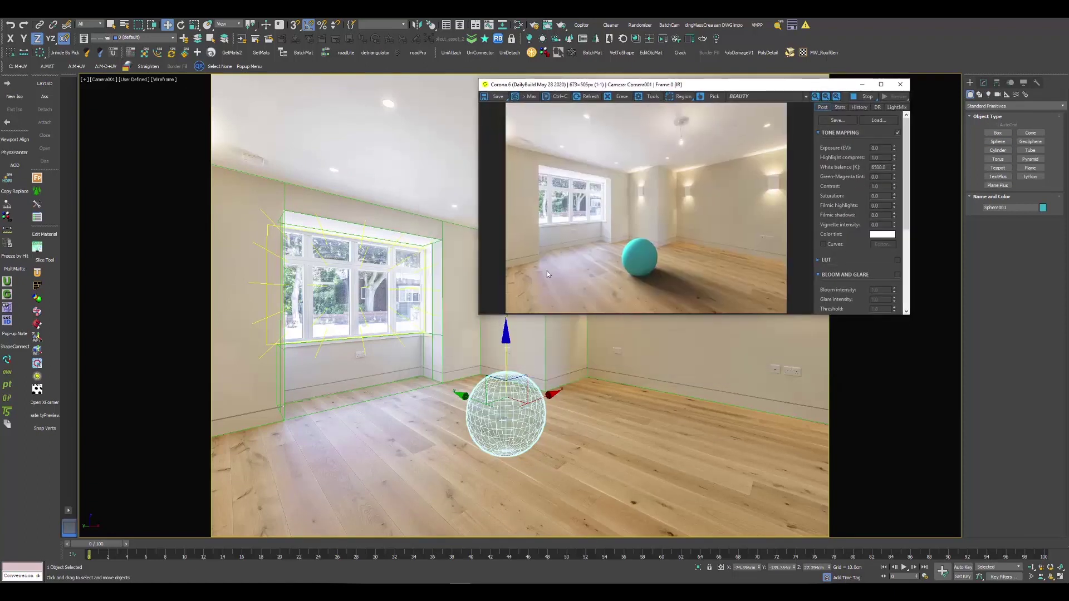
- Raise the sphere slightly while interactive rendering runs and stop the render
click(507, 357)
drag(509, 357, 510, 351)
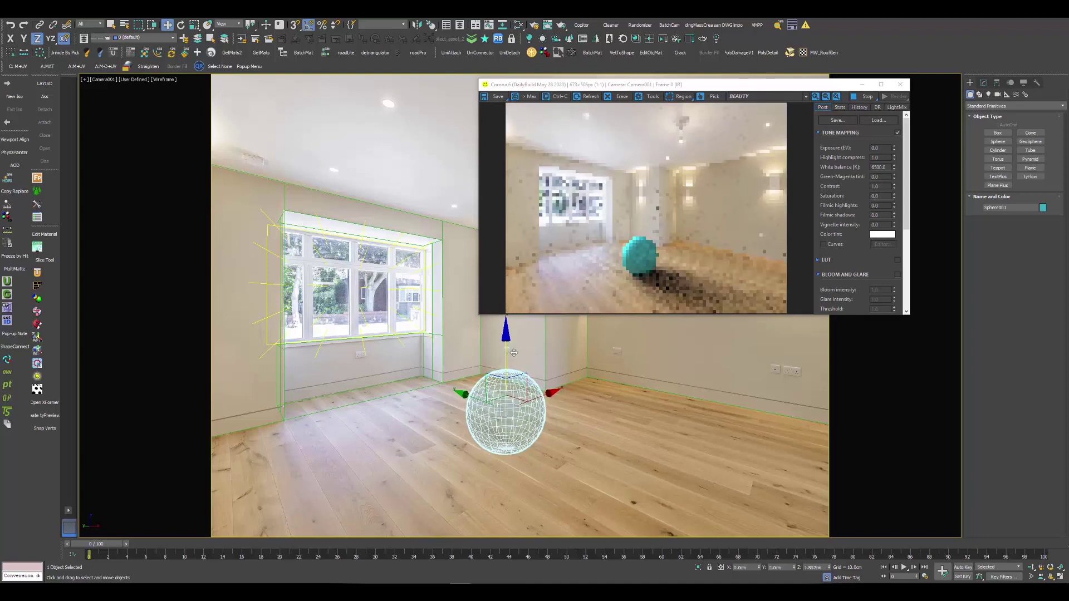
click(863, 96)
- Raise the sphere in the Front view until its underside rests exactly on the floor
key(alt+w)
right_click(414, 399)
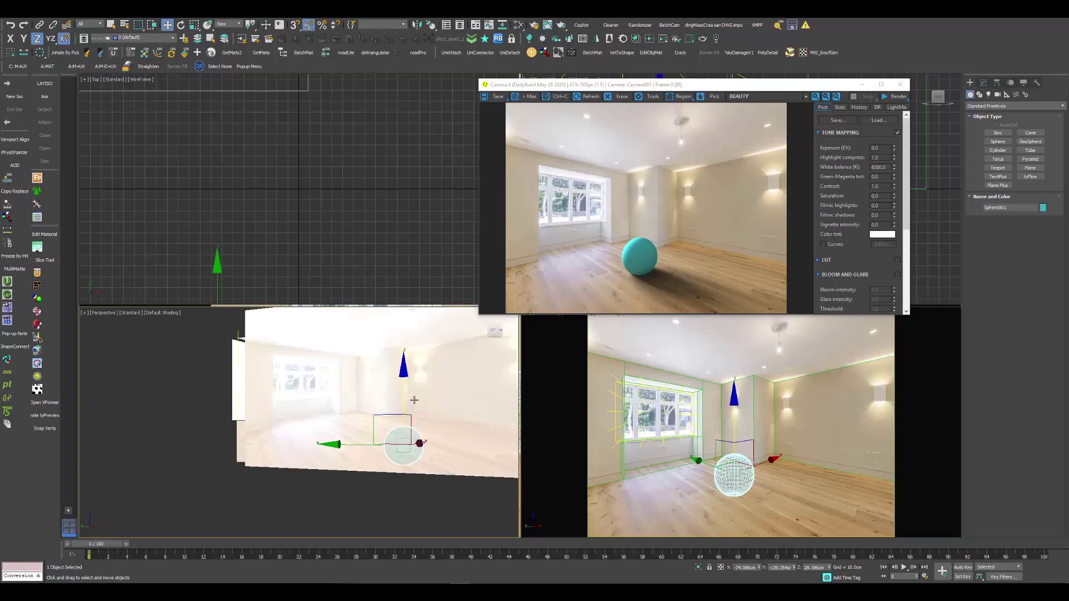
key(f)
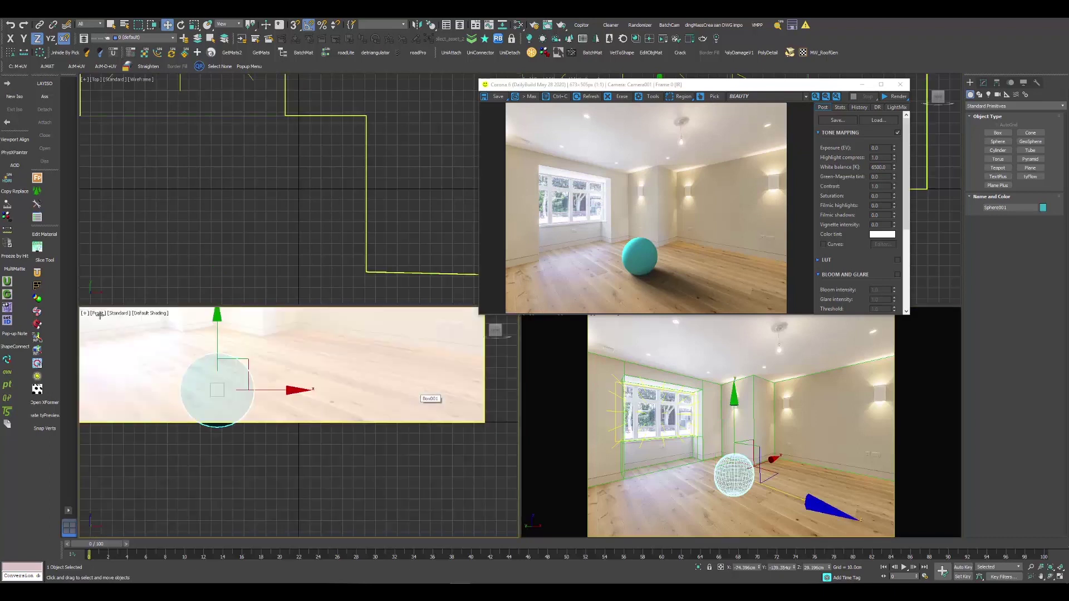
key(alt+w)
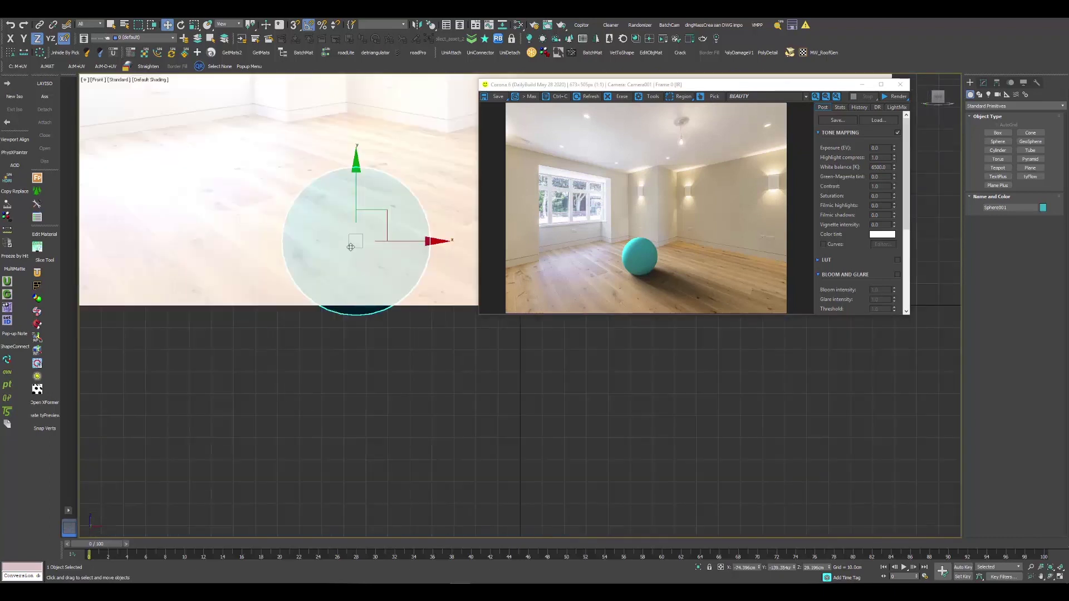
scroll(351, 248, up, 3)
drag(358, 200, 358, 185)
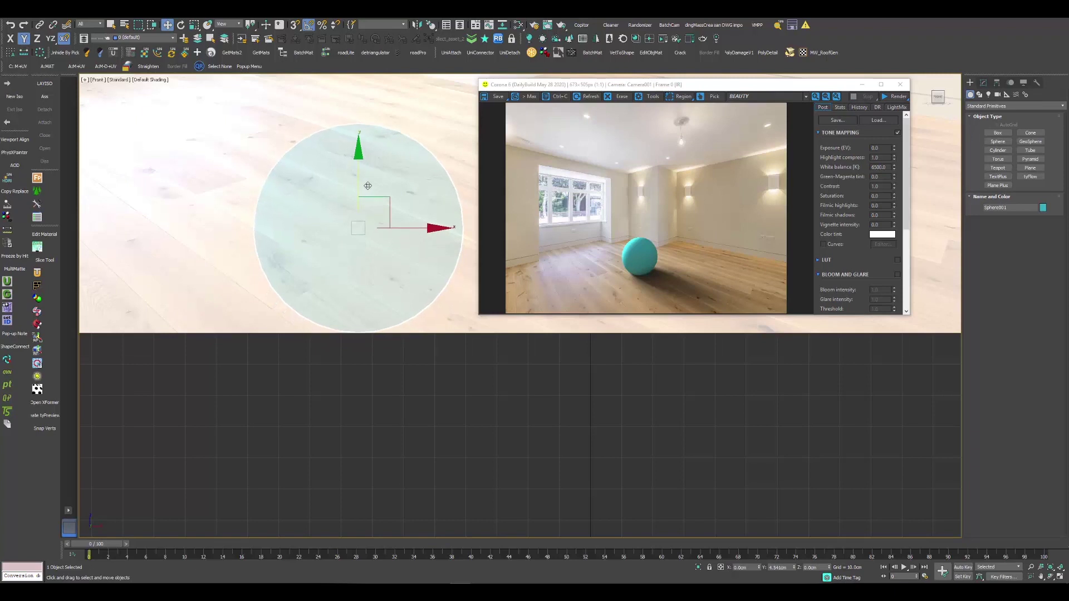
key(alt+w)
- Move the sphere across the floor closer to the camera and deselect it in the maximized camera view
right_click(643, 393)
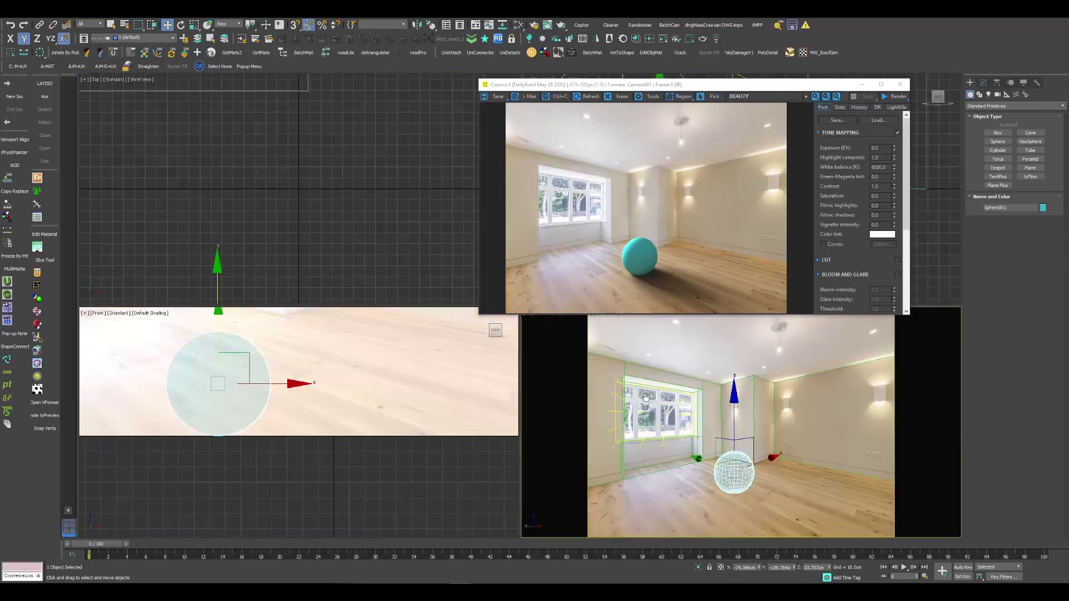
right_click(684, 346)
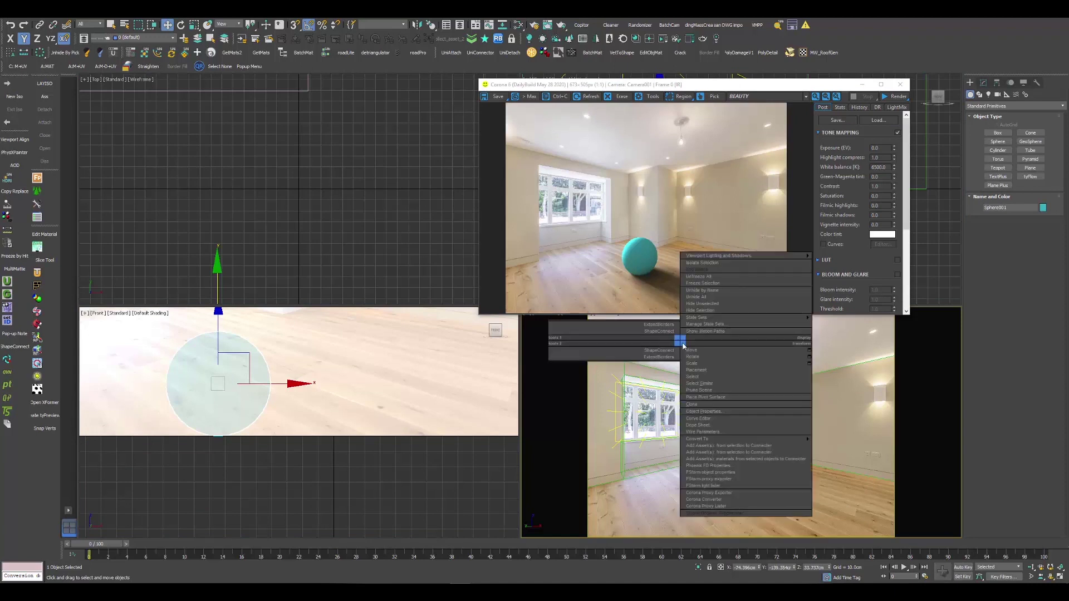
click(690, 350)
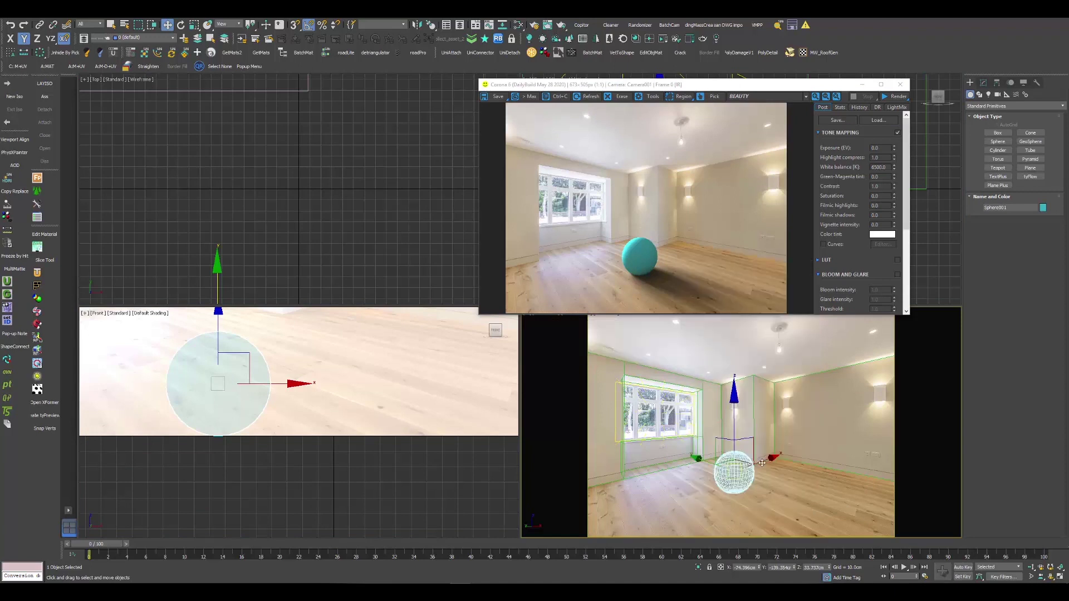
drag(760, 463, 733, 472)
key(Delete)
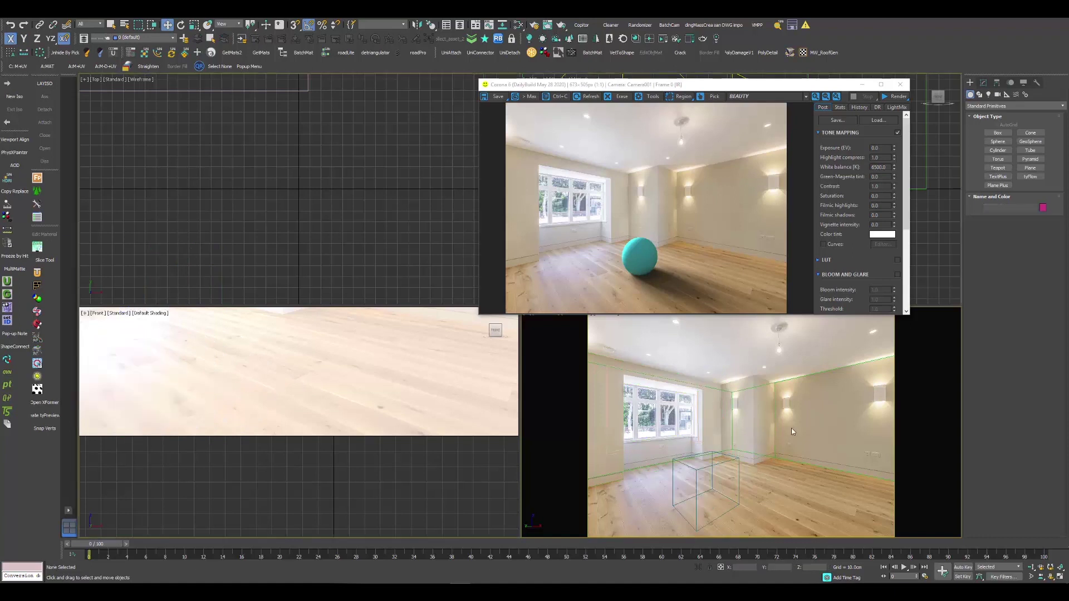
key(alt+w)
key(ctrl+z)
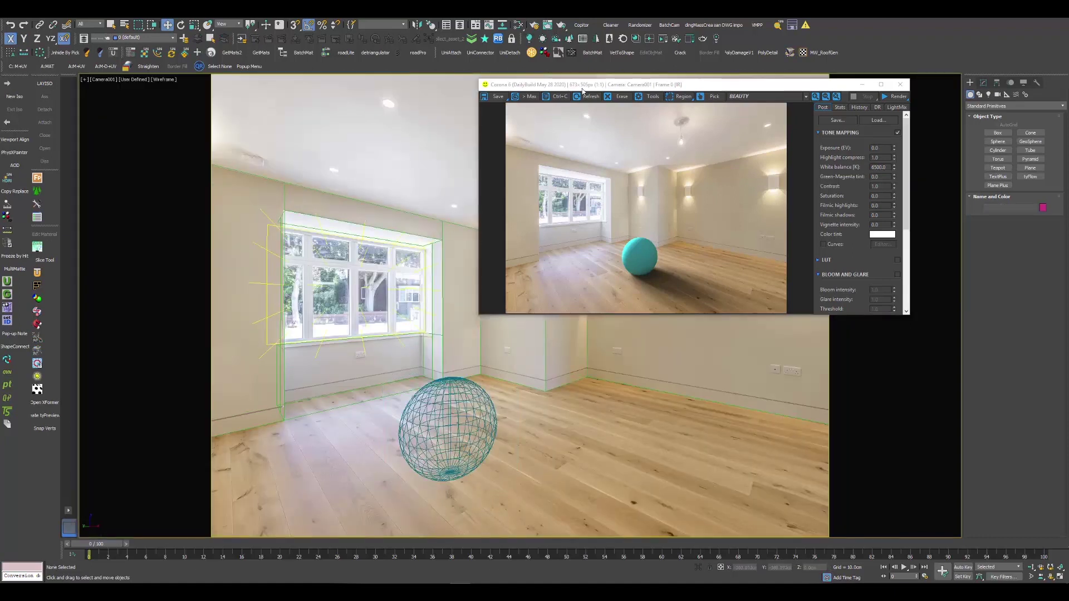
- Render the repositioned sphere interactively, centre the frame buffer over the viewport and stop the render
click(660, 41)
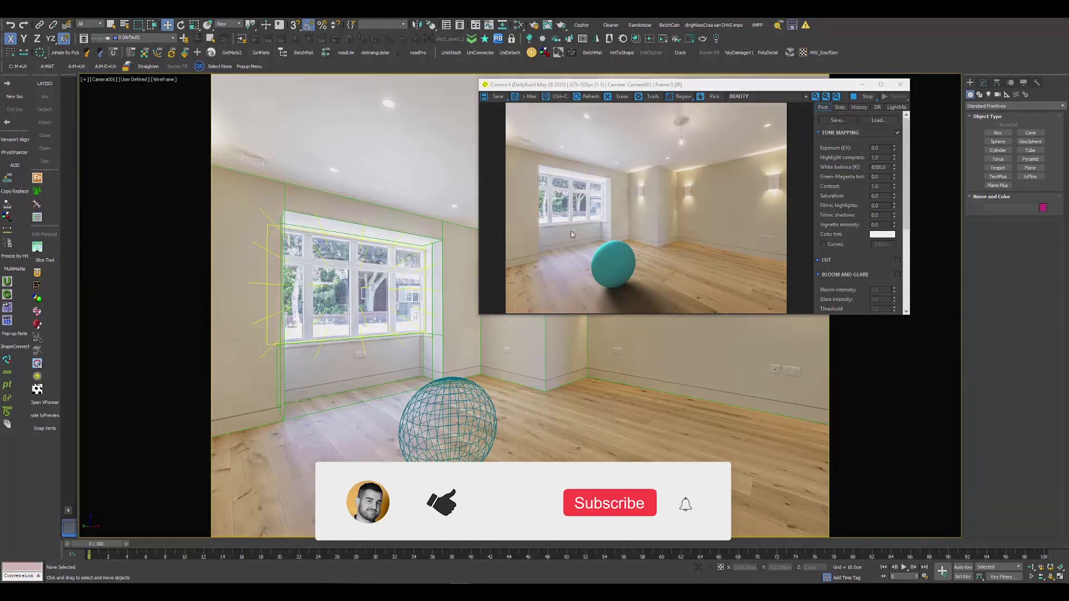
drag(690, 85, 549, 139)
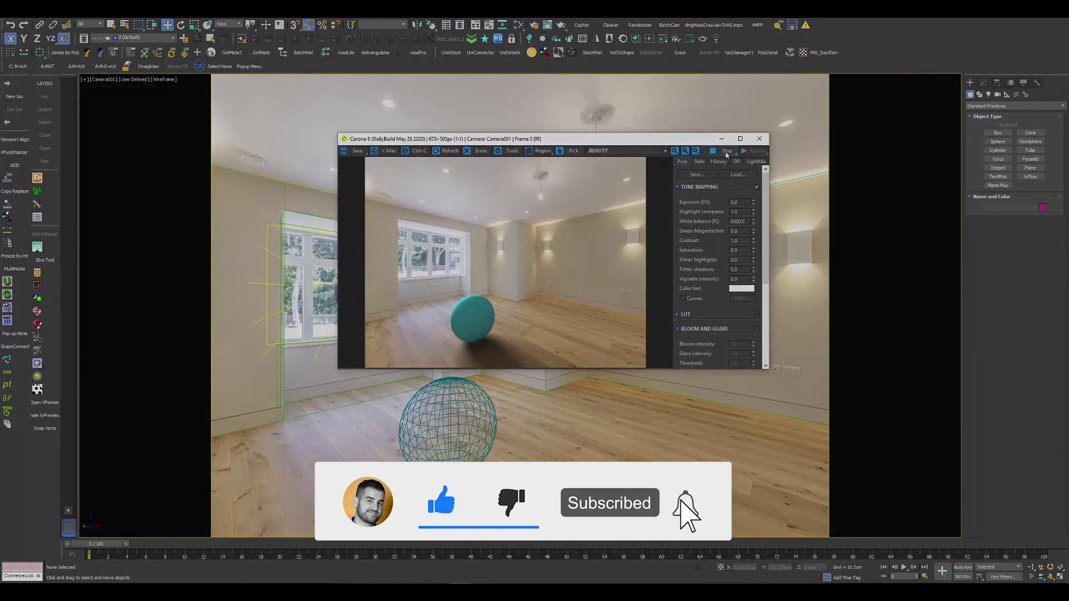
click(726, 152)
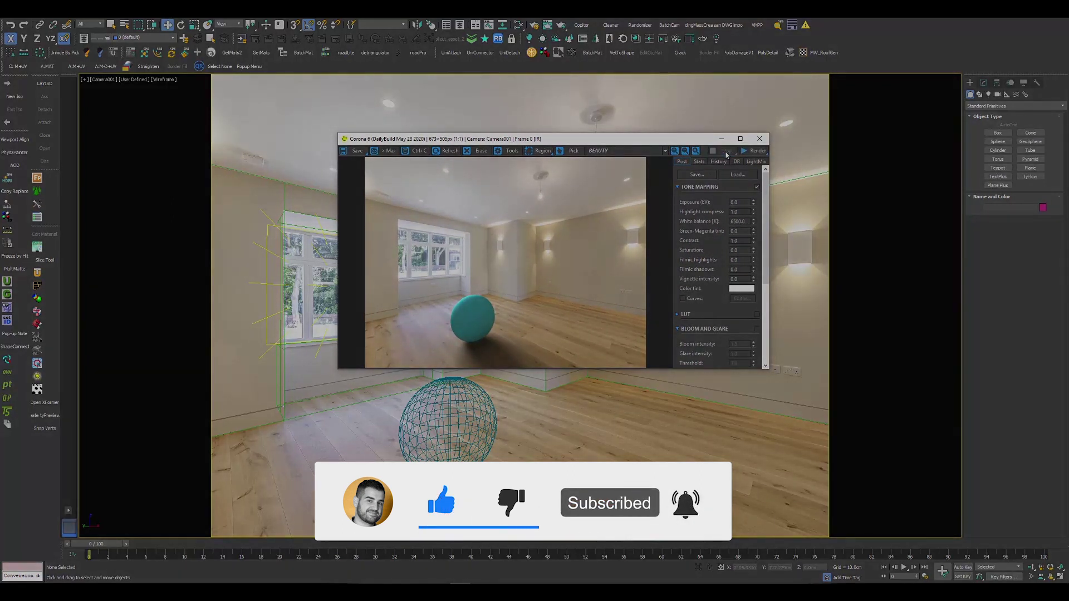